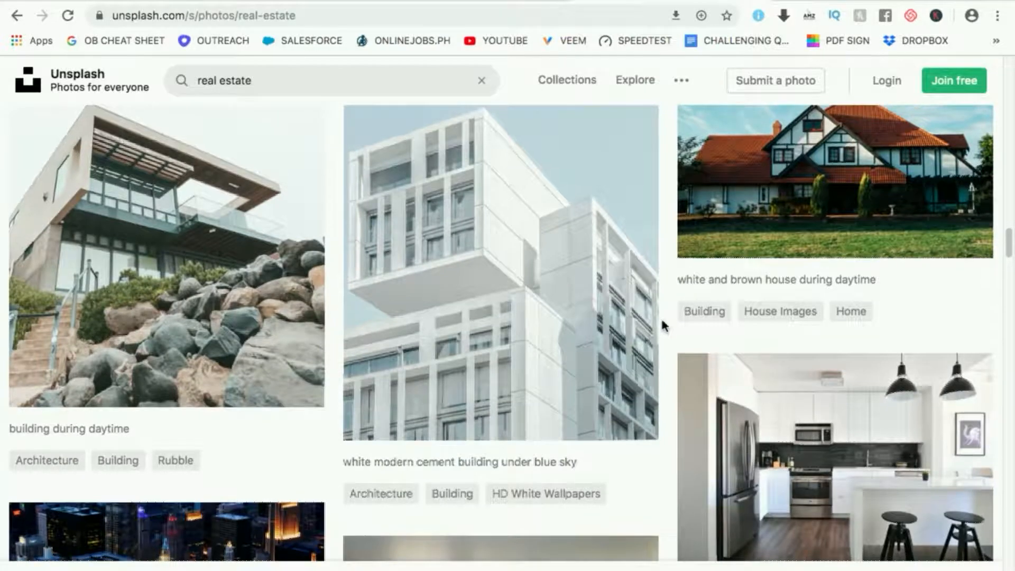
# Browse the real estate photo results for a building picture suitable for the website.
pyautogui.scroll(3, 336, 285)
pyautogui.scroll(1, 336, 280)
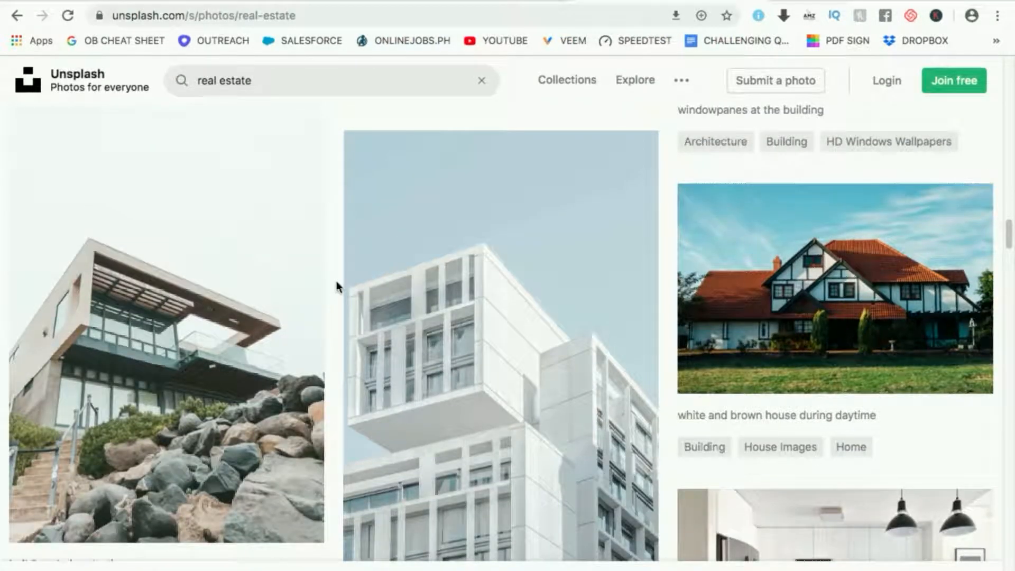
pyautogui.scroll(-1, 336, 285)
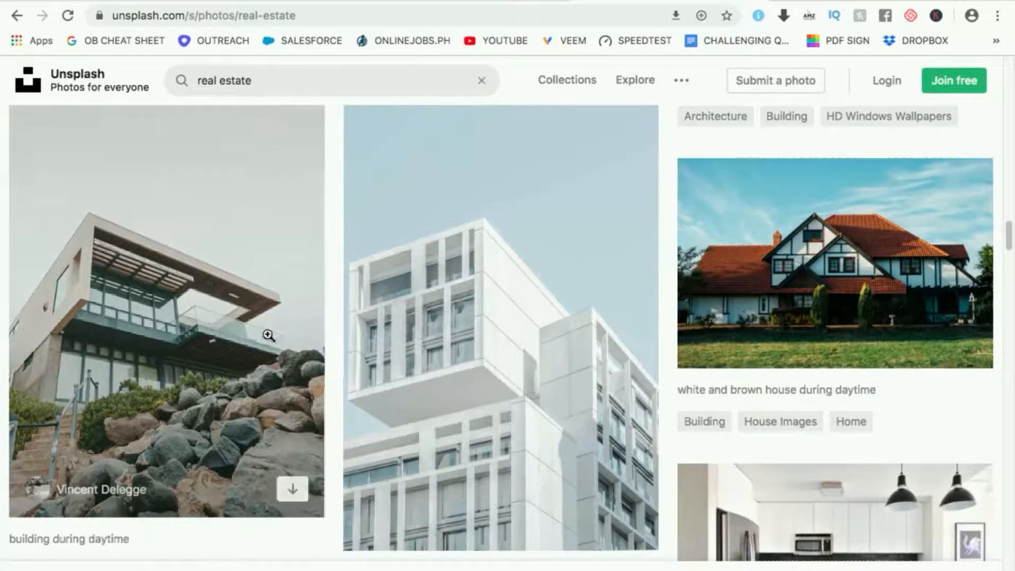
pyautogui.scroll(-4, 669, 333)
pyautogui.scroll(-10, 669, 332)
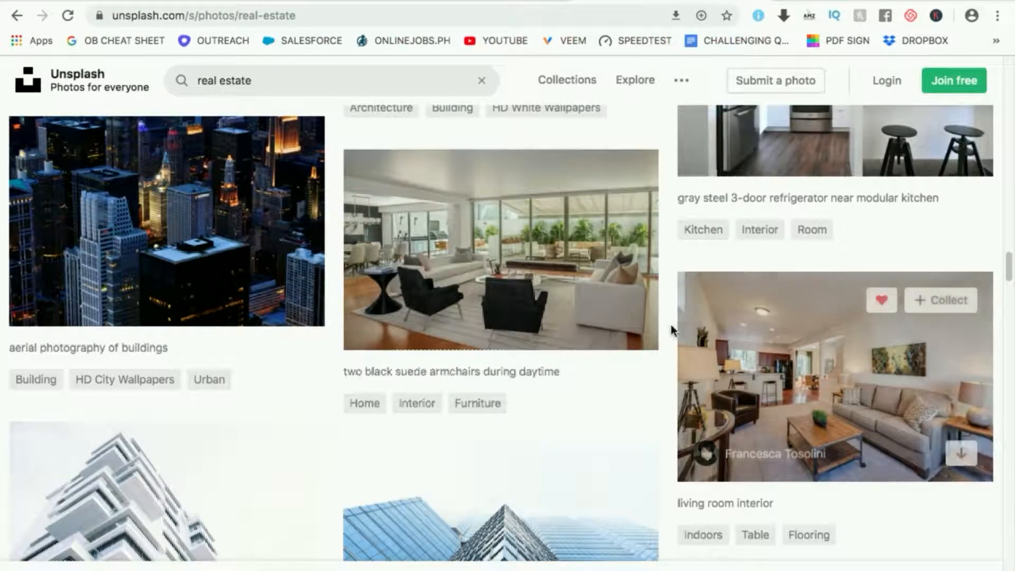
pyautogui.scroll(-5, 676, 330)
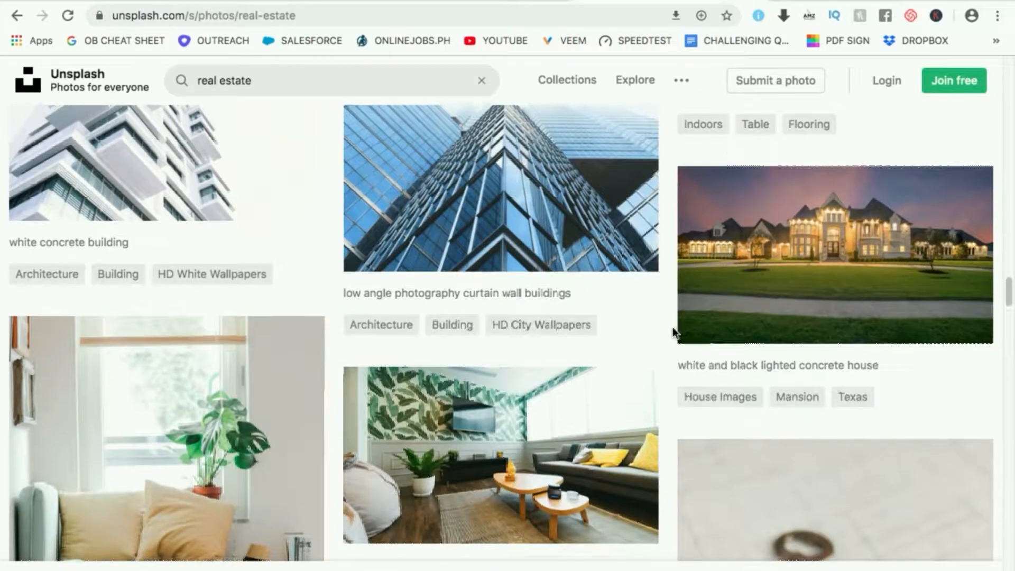
pyautogui.scroll(6, 675, 328)
pyautogui.scroll(3, 675, 327)
pyautogui.scroll(-8, 675, 325)
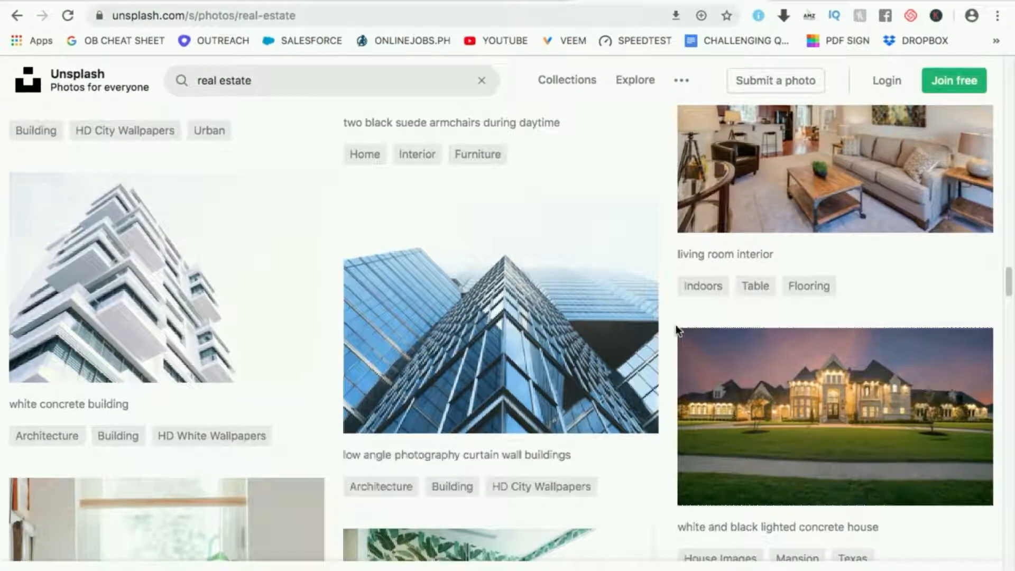
pyautogui.scroll(-13, 676, 331)
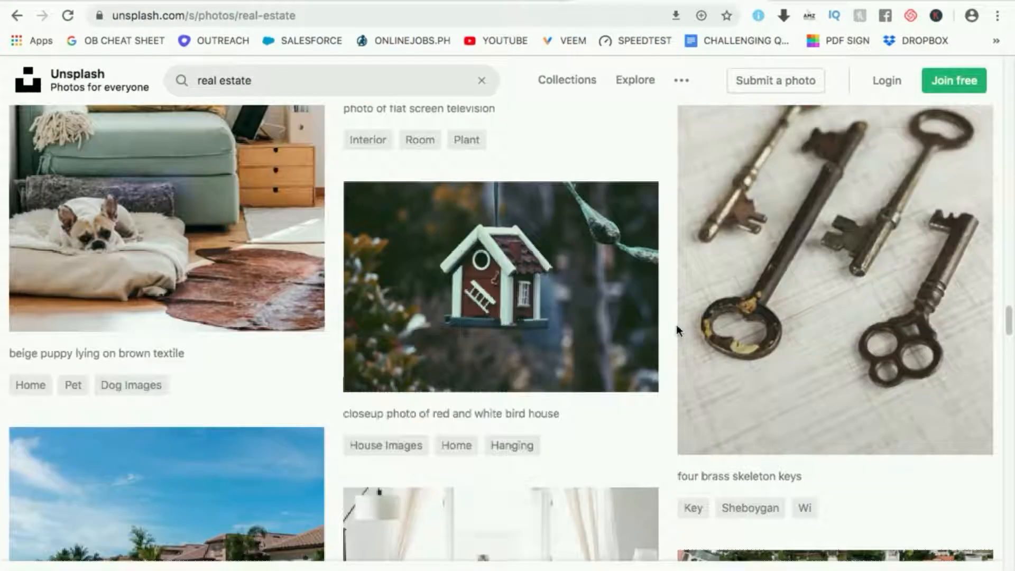
pyautogui.scroll(-8, 677, 327)
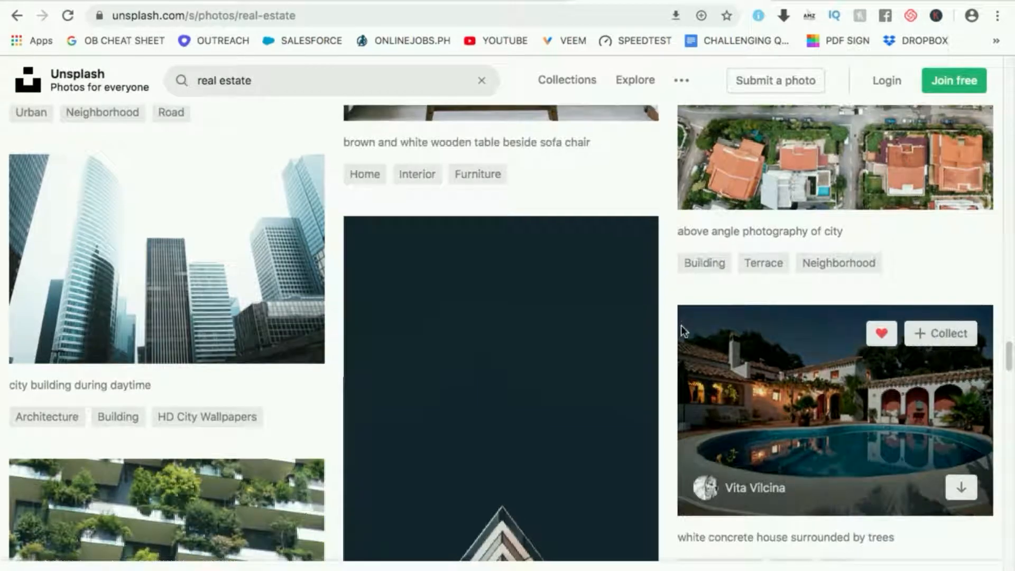
pyautogui.scroll(4, 685, 324)
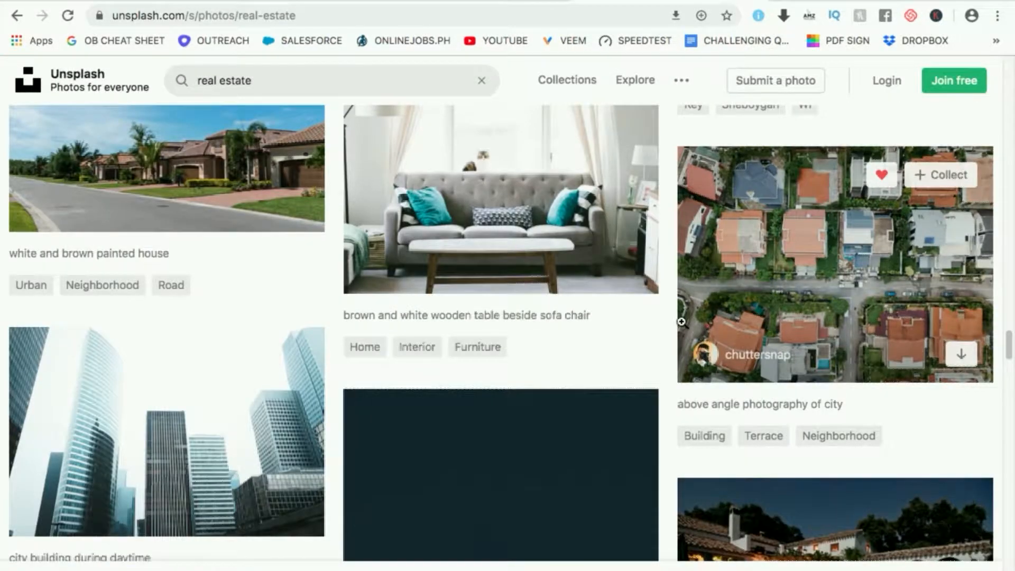
pyautogui.scroll(-10, 681, 321)
pyautogui.scroll(-4, 671, 327)
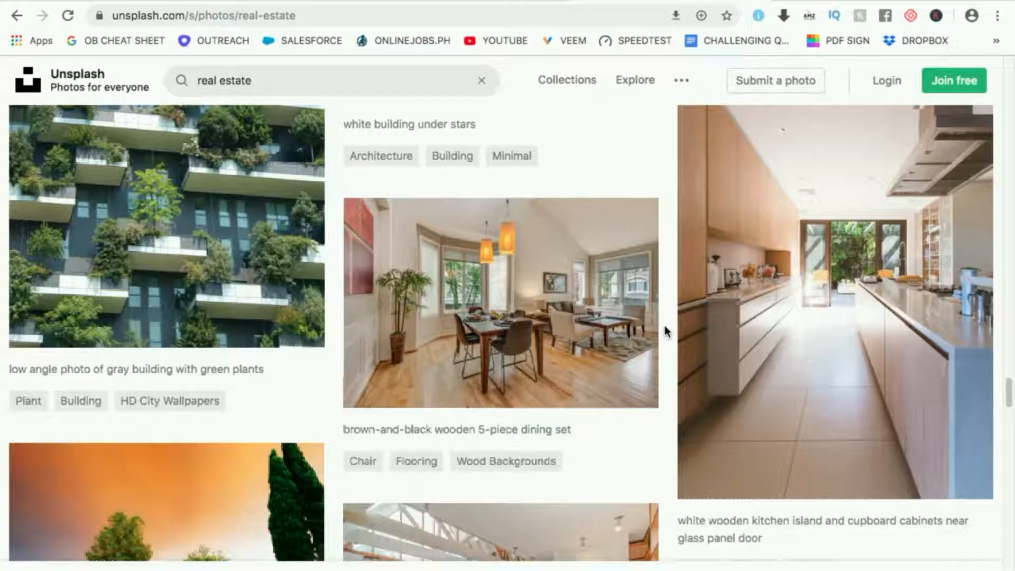
pyautogui.scroll(-3, 665, 331)
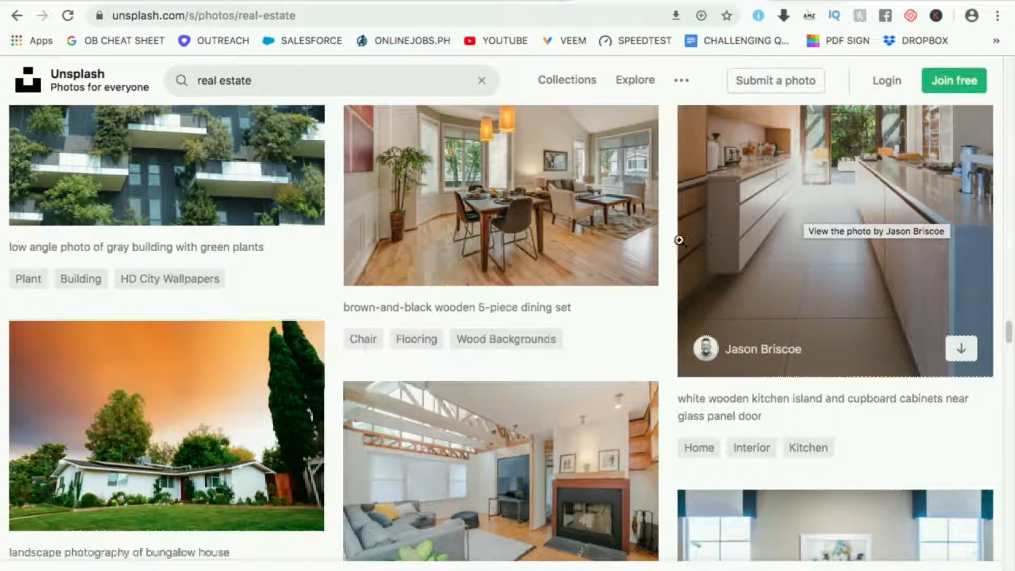
pyautogui.scroll(2, 680, 238)
pyautogui.scroll(-6, 671, 327)
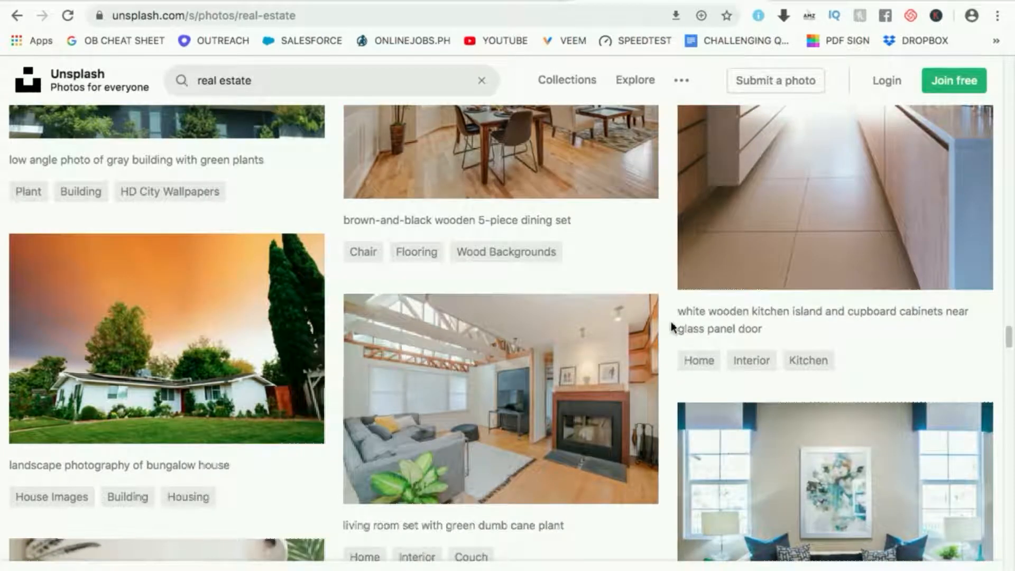
pyautogui.scroll(-5, 667, 328)
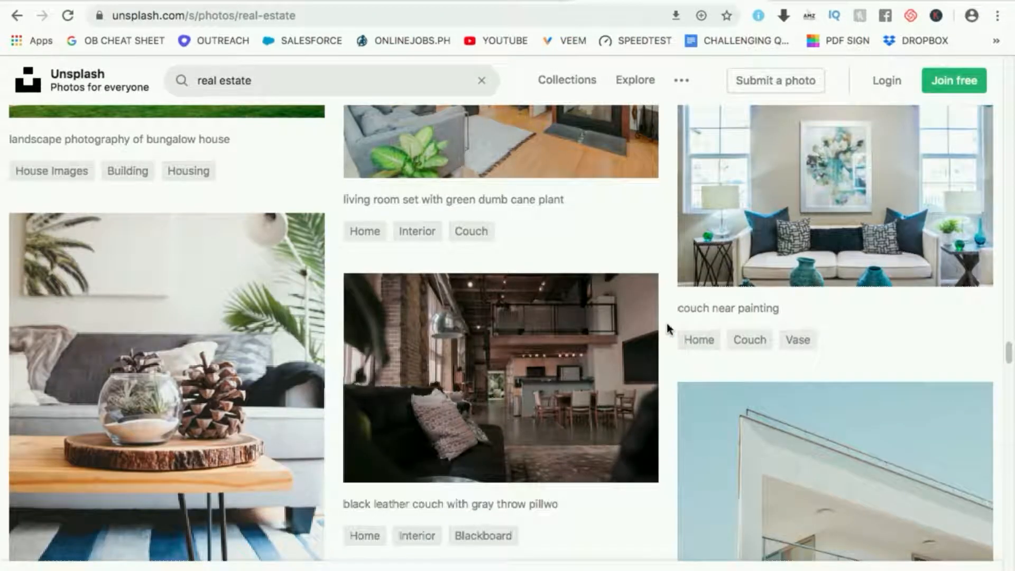
pyautogui.scroll(-5, 666, 329)
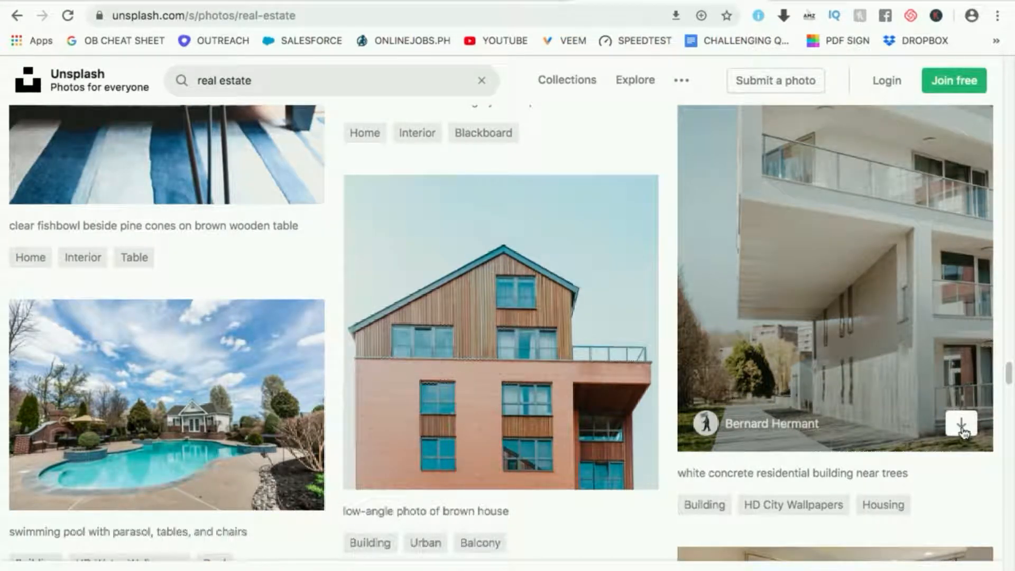
# Download the photo of the white concrete residential building near trees and move the file from the Downloads folder to the desktop.
pyautogui.click(963, 429)
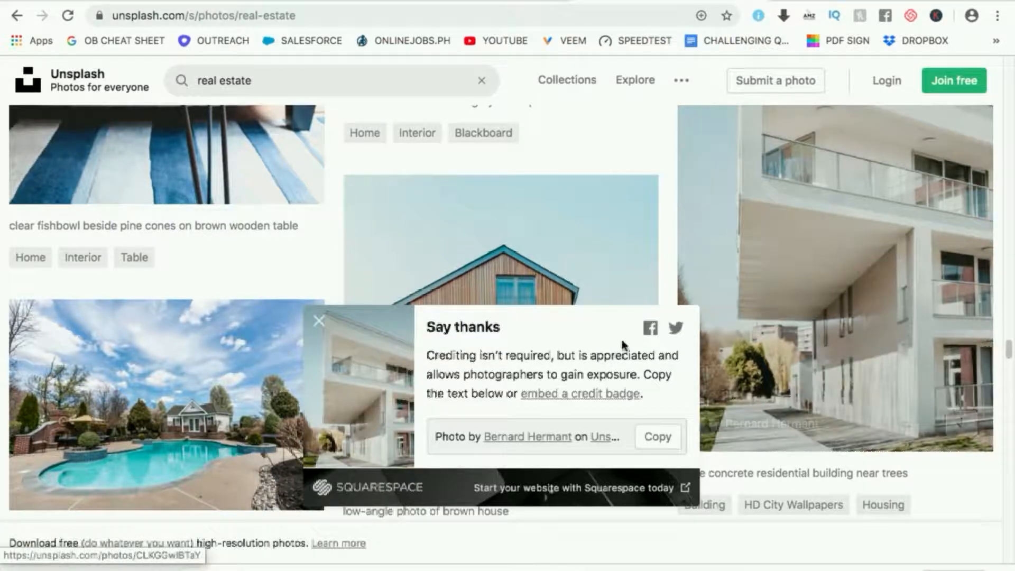
pyautogui.click(319, 321)
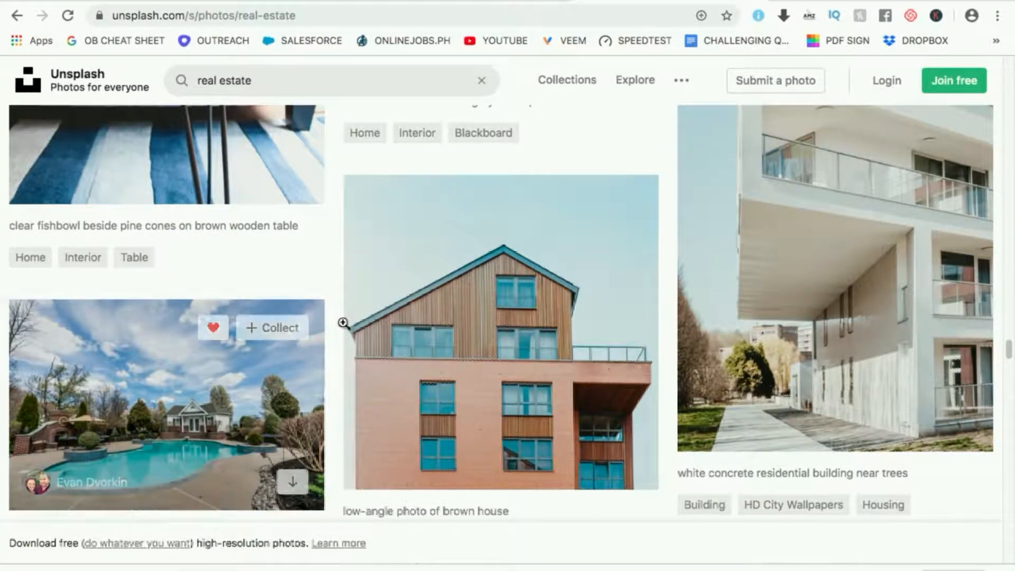
pyautogui.click(164, 570)
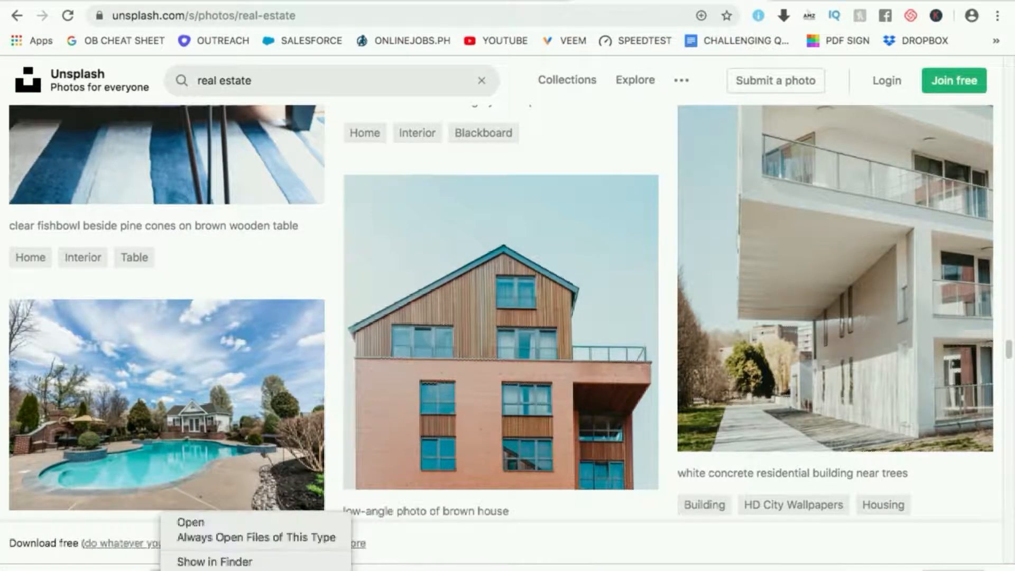
pyautogui.click(212, 562)
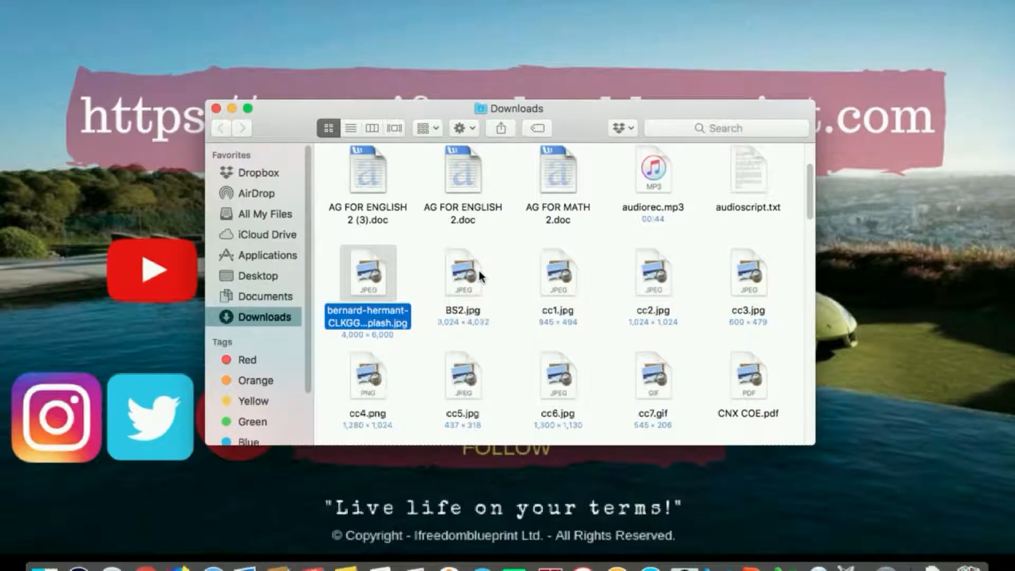
pyautogui.moveTo(368, 272); pyautogui.dragTo(883, 270)
pyautogui.click(216, 108)
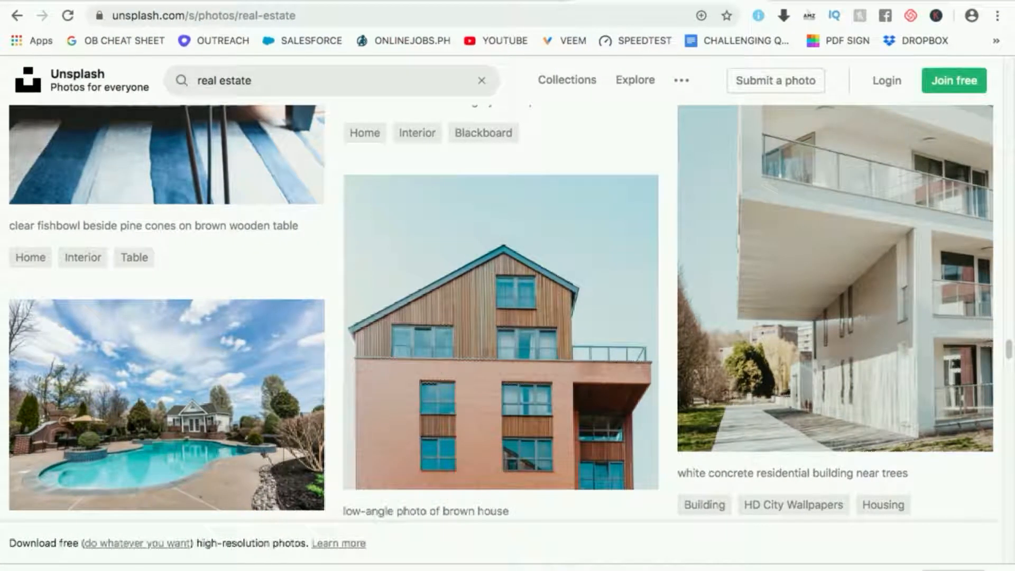
# Switch to the site builder editor and upload the downloaded building photo from the desktop to the image library.
pyautogui.click(998, 570)
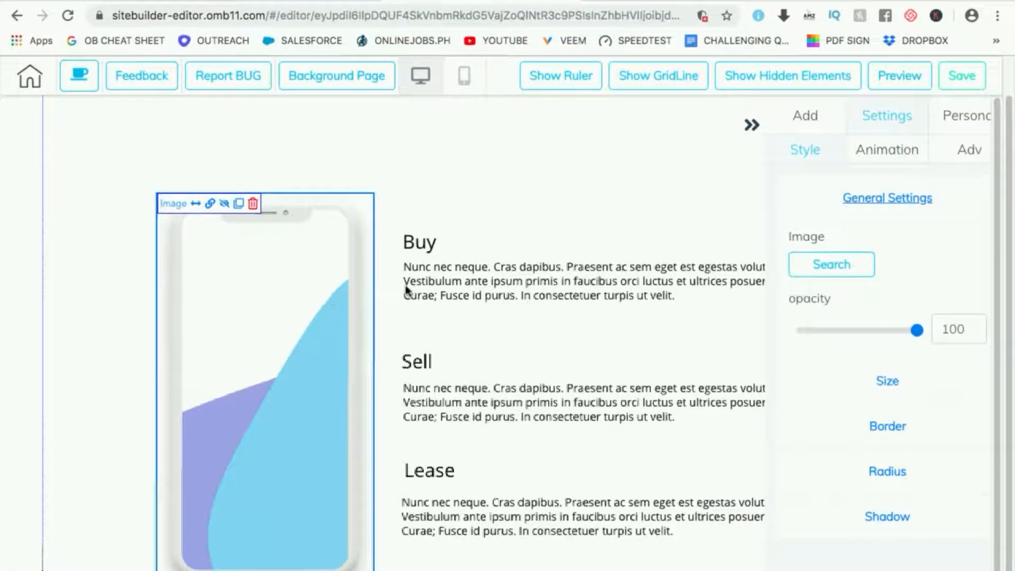
pyautogui.click(834, 264)
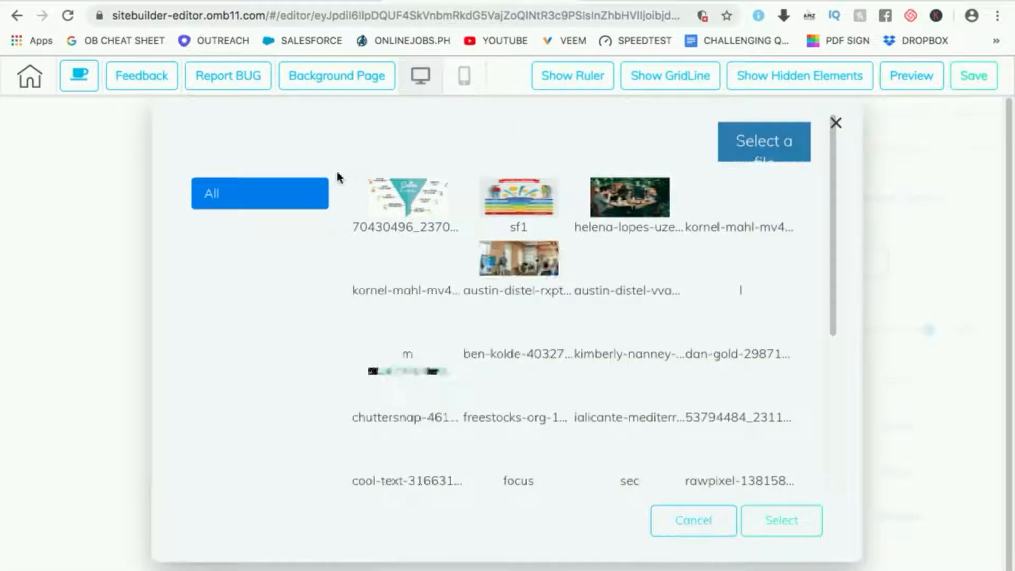
pyautogui.click(760, 156)
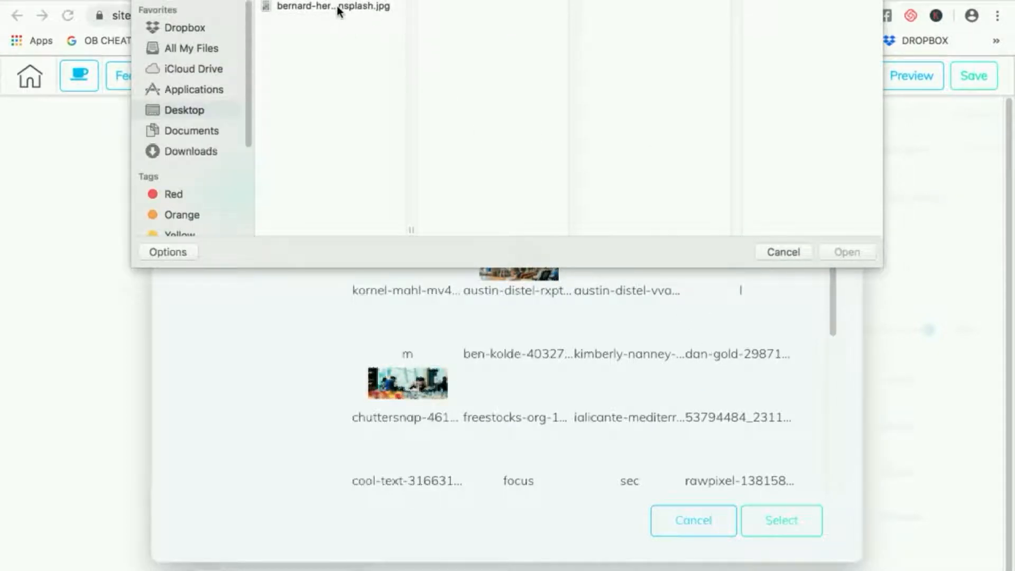
pyautogui.click(338, 5)
pyautogui.click(839, 249)
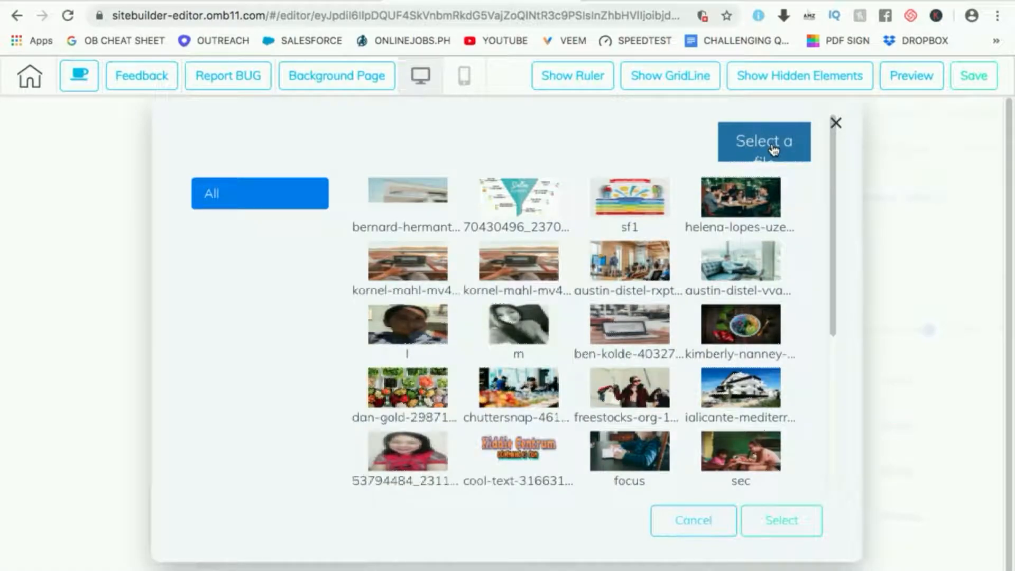
# Try to replace the phone mockup with the uploaded building photo.
pyautogui.click(405, 196)
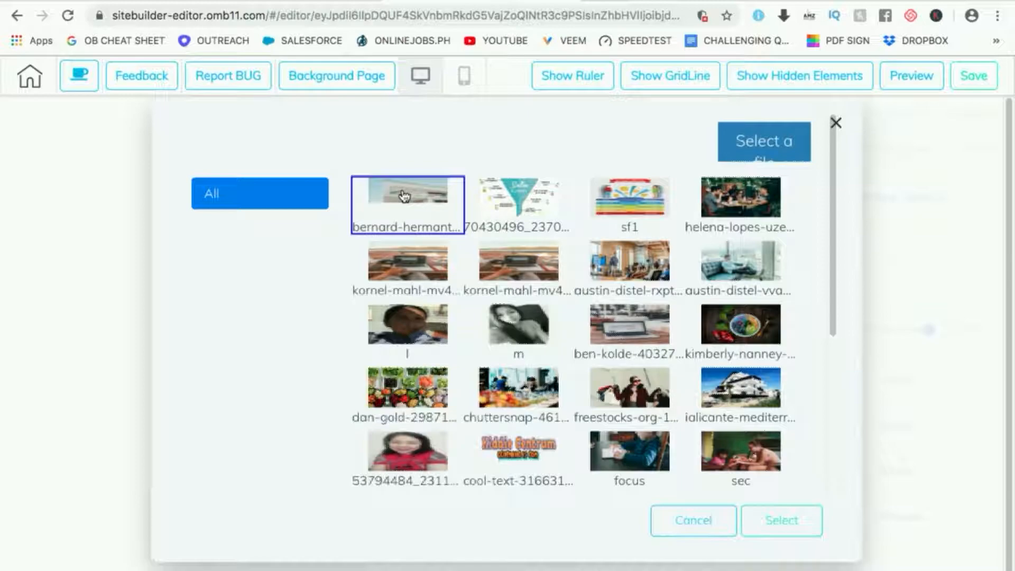
pyautogui.click(780, 520)
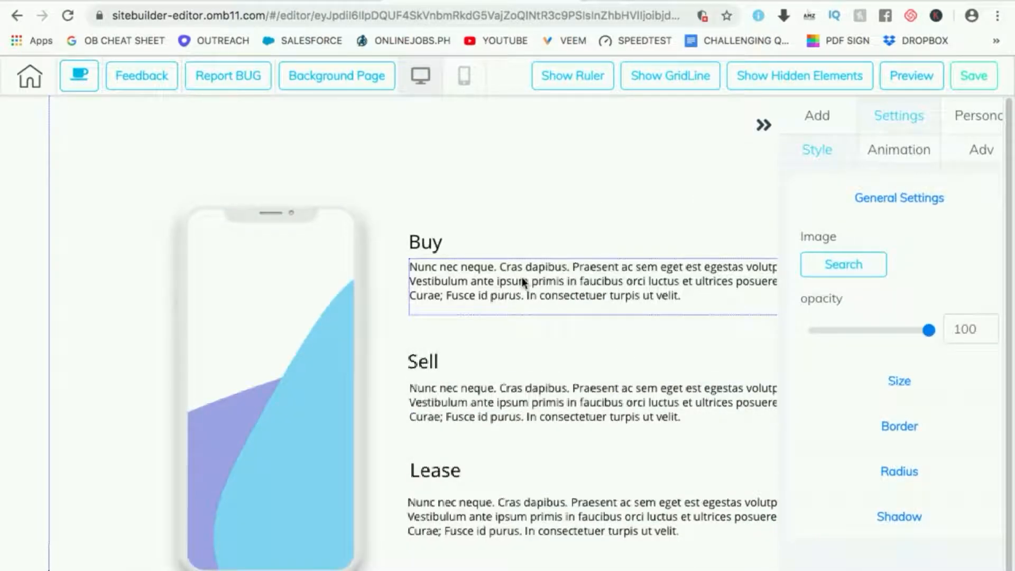
pyautogui.scroll(-1, 320, 288)
pyautogui.scroll(1, 320, 288)
pyautogui.scroll(-1, 320, 291)
pyautogui.scroll(1, 314, 287)
pyautogui.scroll(-1, 312, 290)
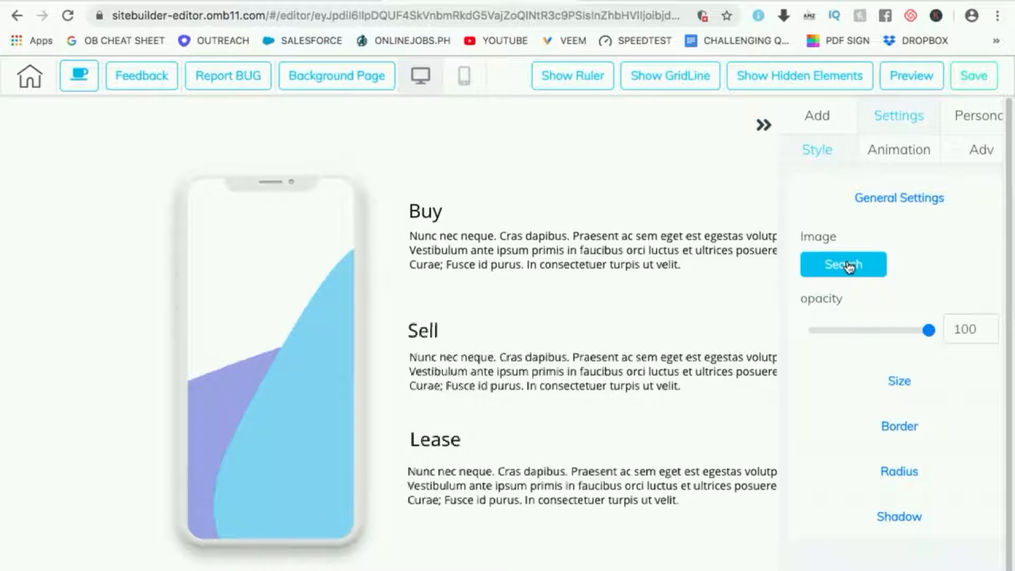
# Select the phone mockup image beside the Buy, Sell and Lease texts and replace it with the uploaded building photo.
pyautogui.click(299, 259)
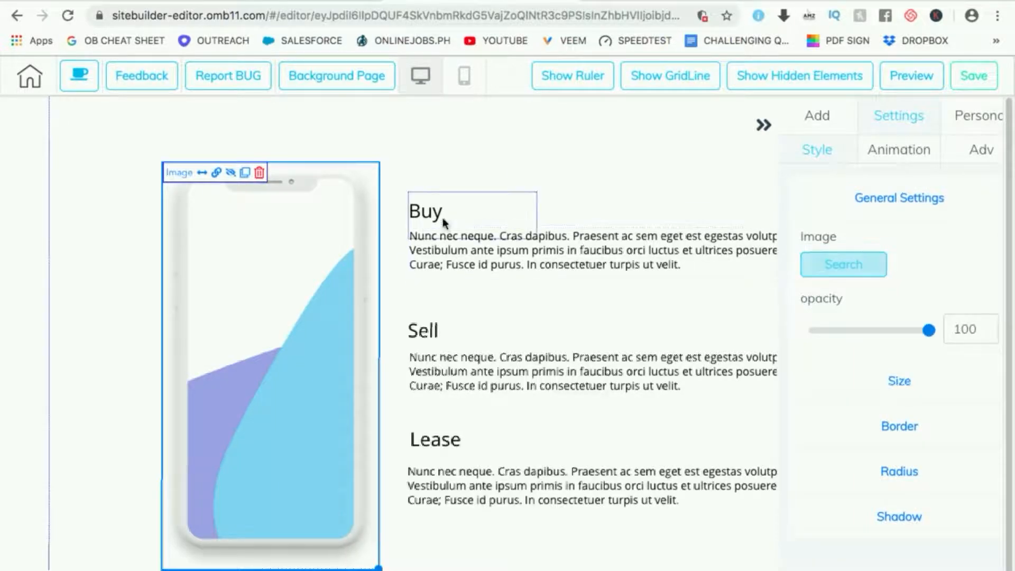
pyautogui.click(842, 266)
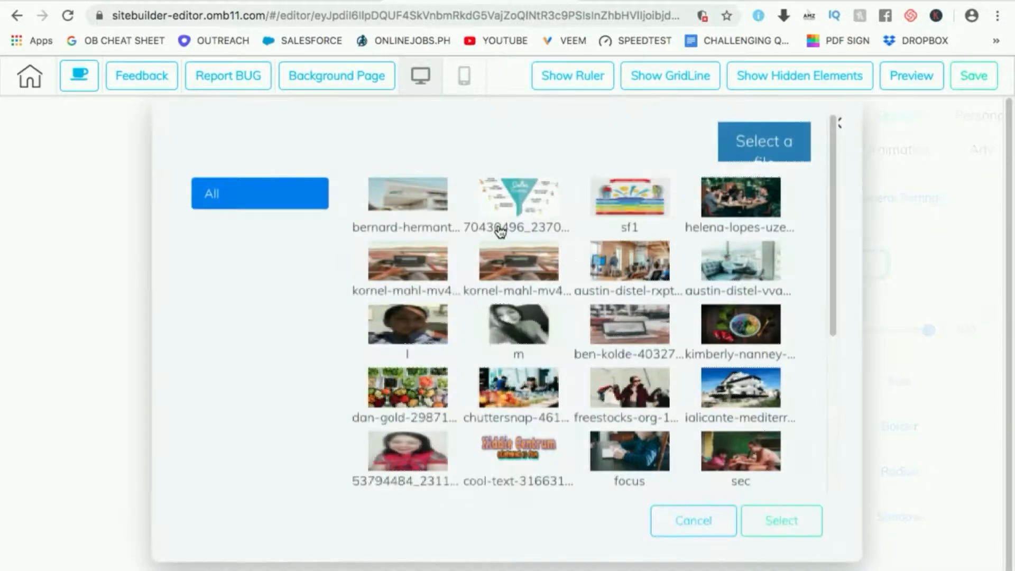
pyautogui.click(409, 195)
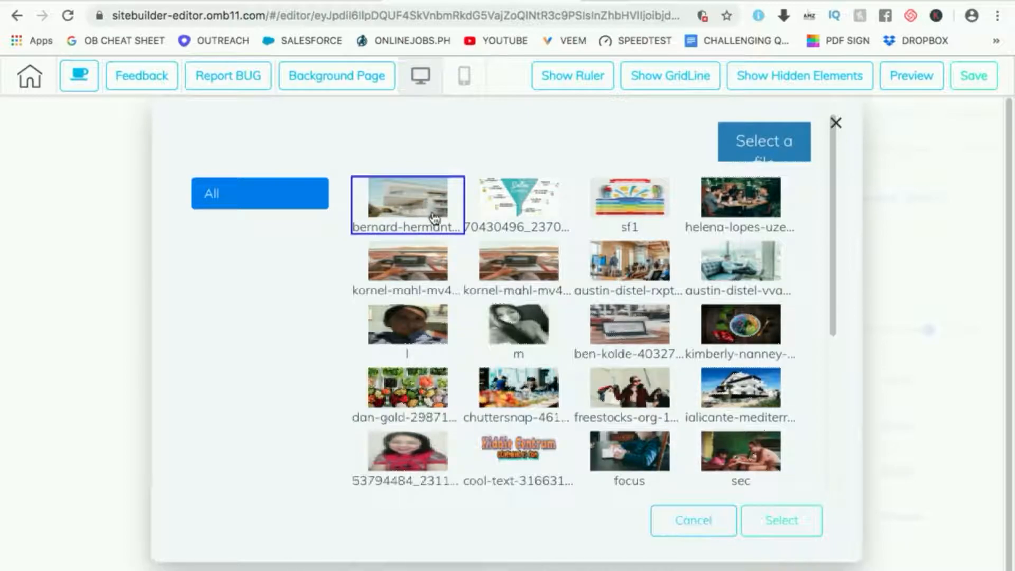
pyautogui.click(780, 521)
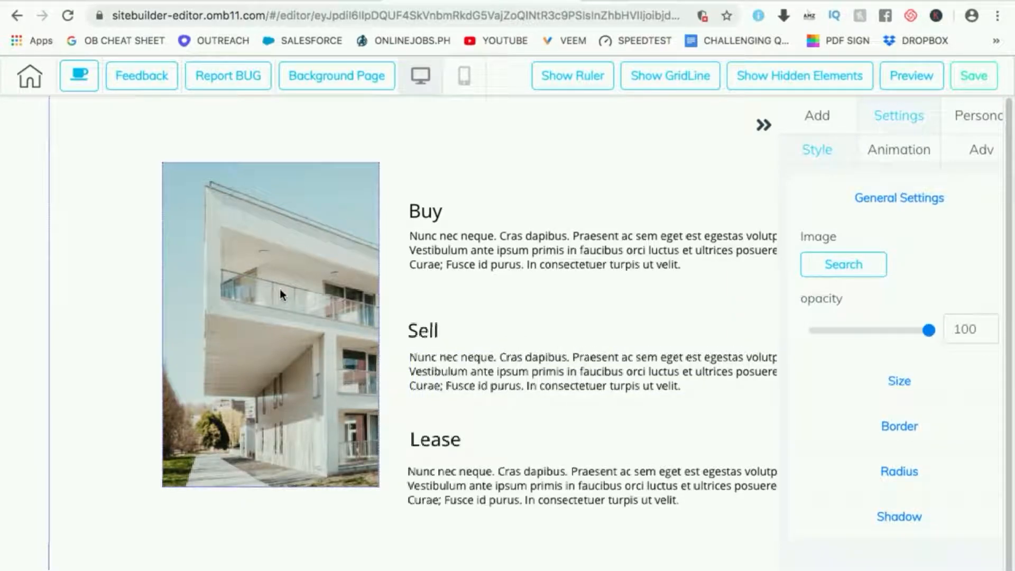
# Enlarge the building photo slightly and move it left, away from the Buy, Sell and Lease texts.
pyautogui.click(764, 125)
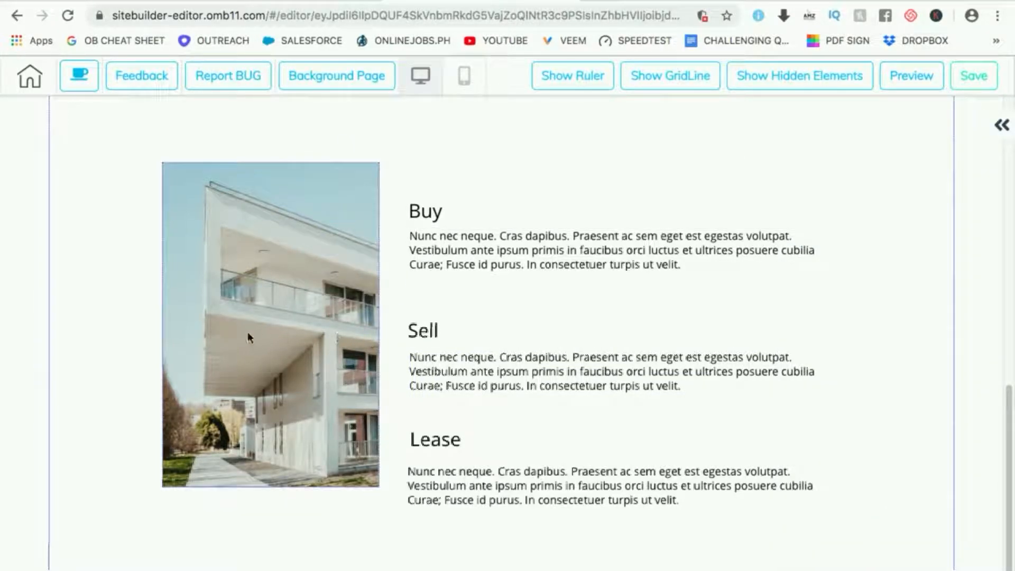
pyautogui.click(359, 338)
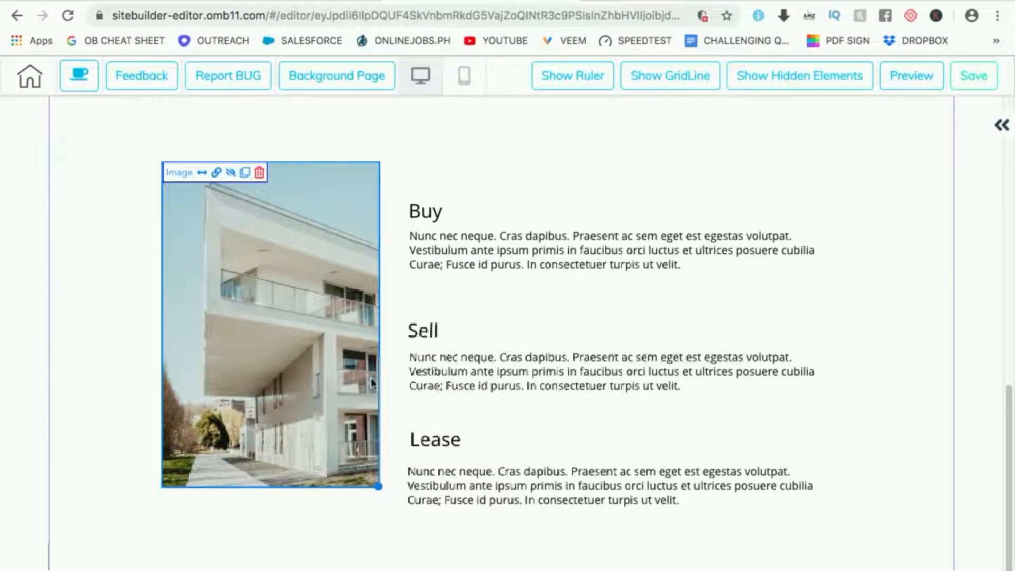
pyautogui.moveTo(379, 487); pyautogui.dragTo(396, 534)
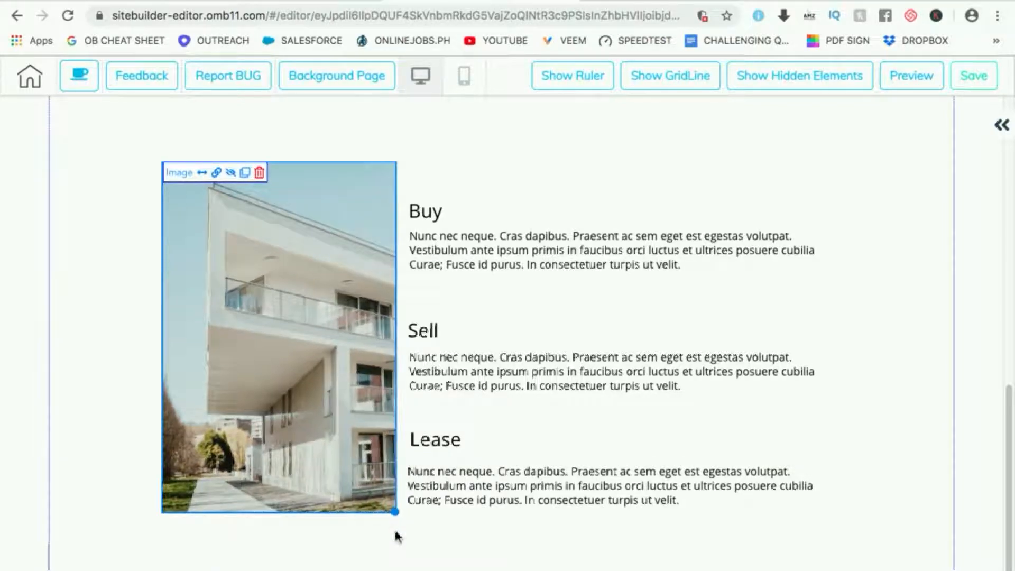
pyautogui.moveTo(310, 356); pyautogui.dragTo(268, 351)
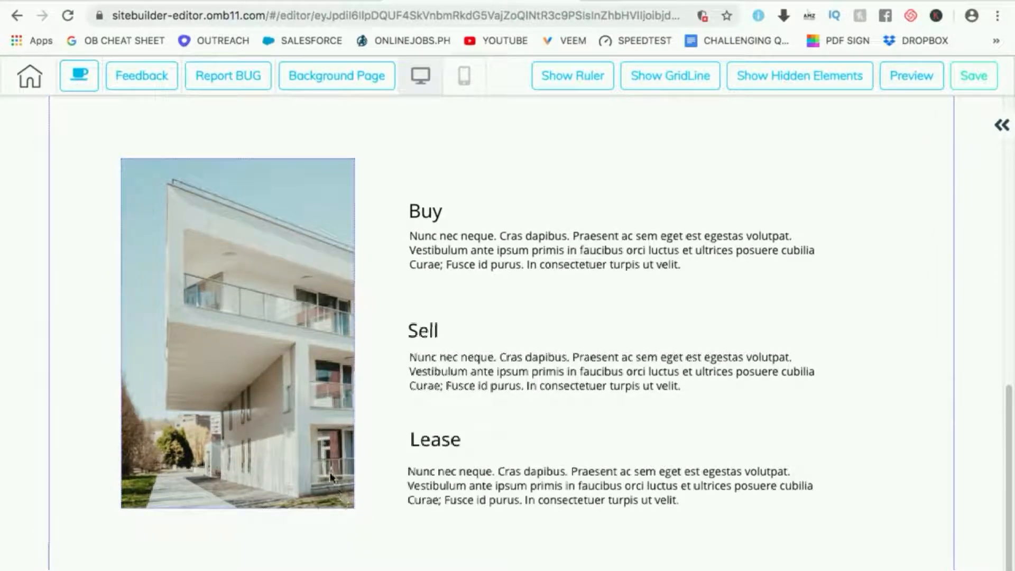
# Enlarge the building photo further and shift it up and left so it spans all three text blocks without overlapping them.
pyautogui.click(330, 472)
pyautogui.moveTo(358, 510); pyautogui.dragTo(407, 568)
pyautogui.moveTo(335, 471); pyautogui.dragTo(277, 415)
pyautogui.scroll(-1, 506, 334)
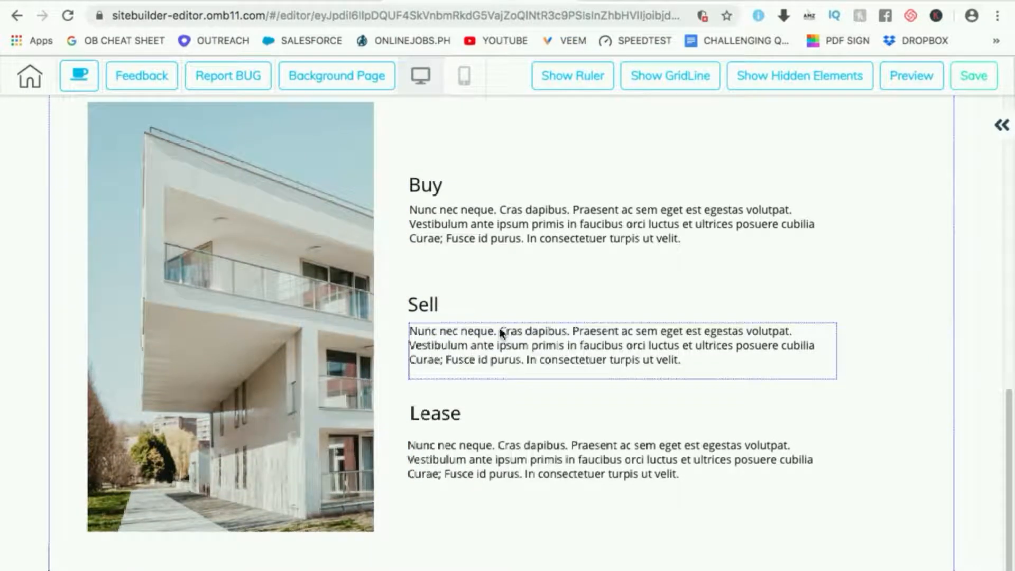
pyautogui.scroll(4, 500, 332)
pyautogui.scroll(-4, 500, 334)
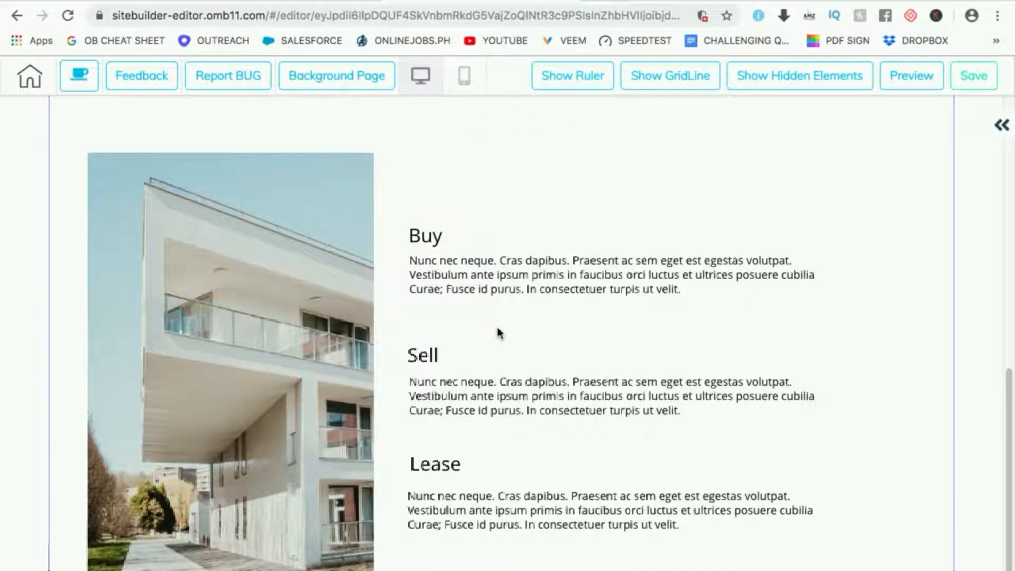
# Nudge the building photo slightly right, keeping it clear of the Buy, Sell and Lease texts.
pyautogui.moveTo(366, 343); pyautogui.dragTo(229, 329)
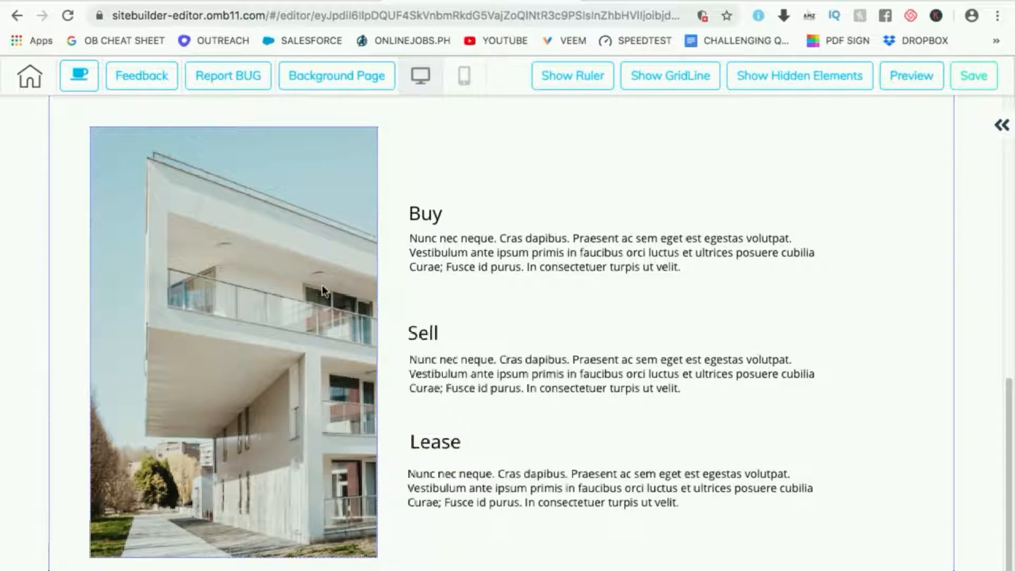
pyautogui.scroll(1, 483, 272)
pyautogui.scroll(-2, 484, 271)
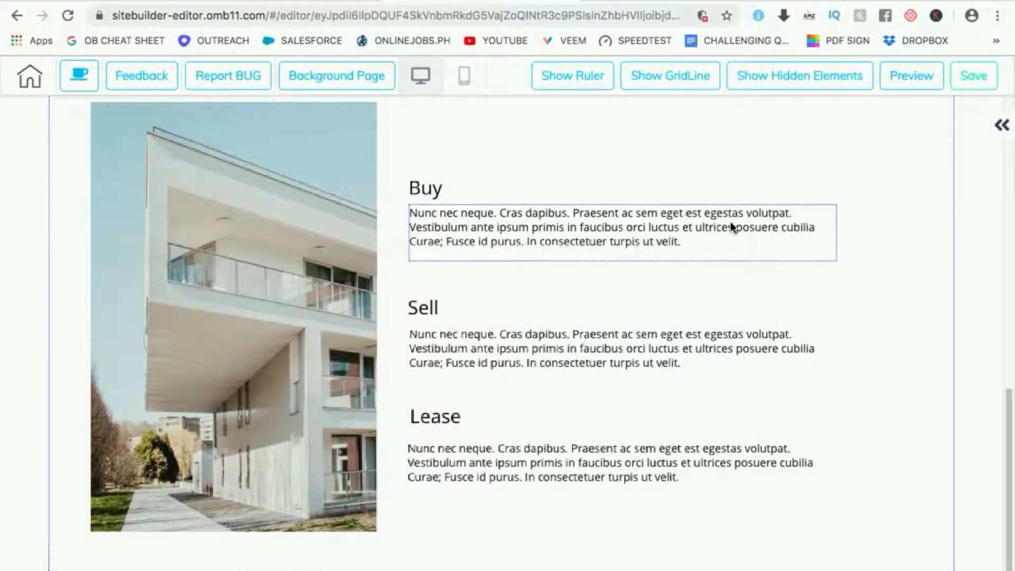
# Delete the placeholder paragraphs beneath the Buy, Sell and Lease headings, keeping only the headings.
pyautogui.click(510, 239)
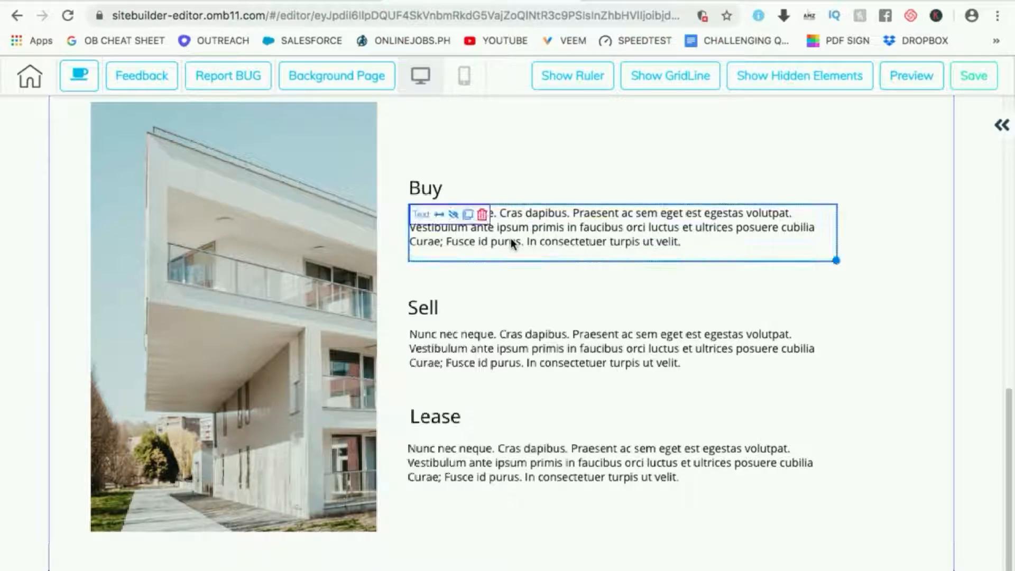
pyautogui.click(483, 216)
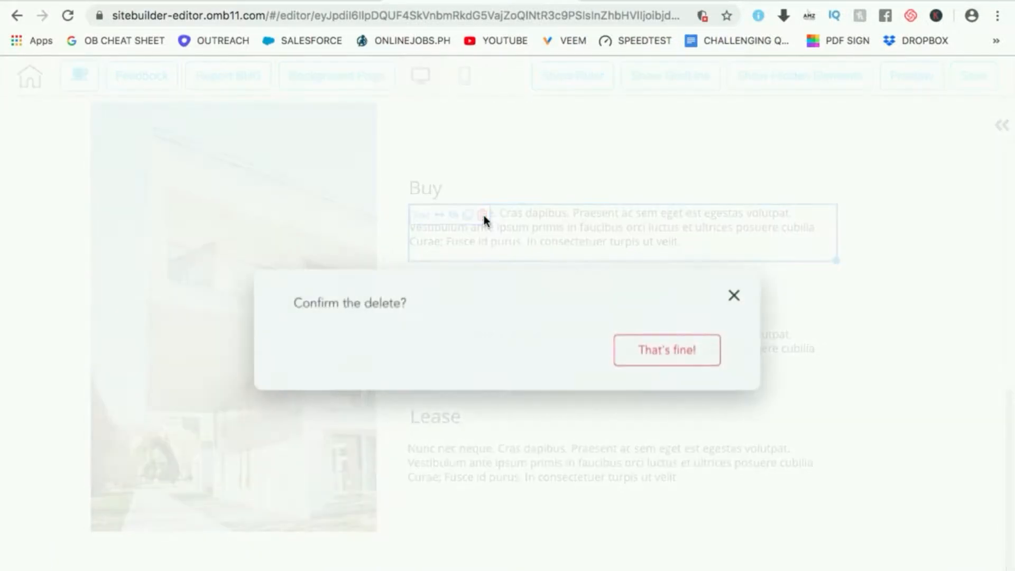
pyautogui.click(648, 358)
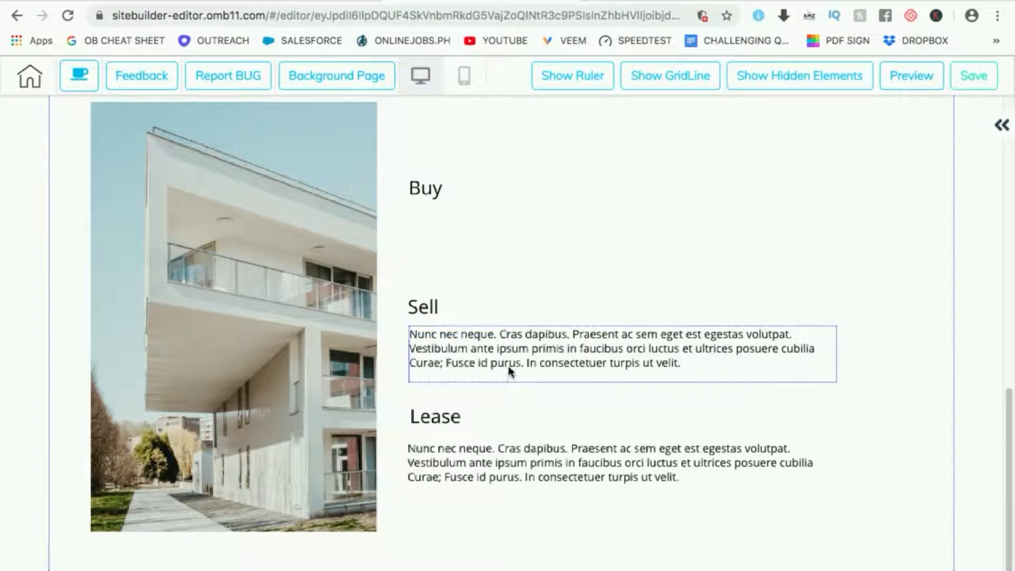
pyautogui.click(513, 337)
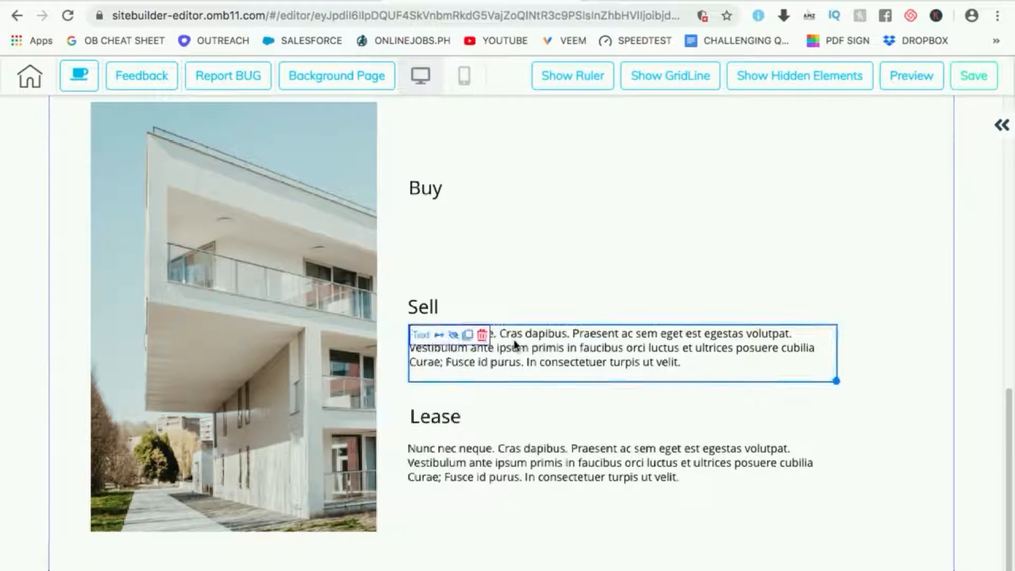
pyautogui.click(482, 335)
pyautogui.click(641, 355)
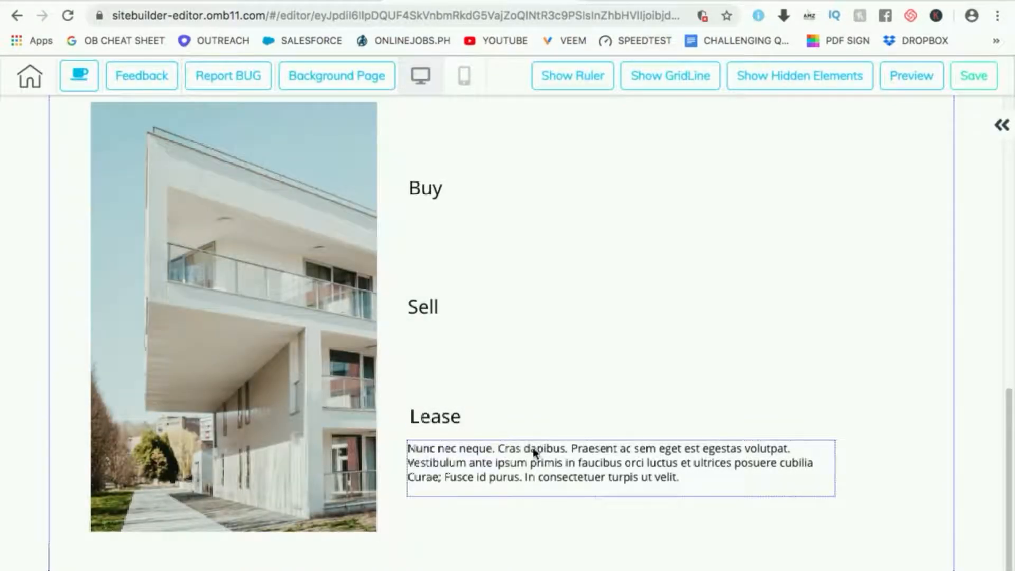
pyautogui.click(528, 460)
pyautogui.click(482, 450)
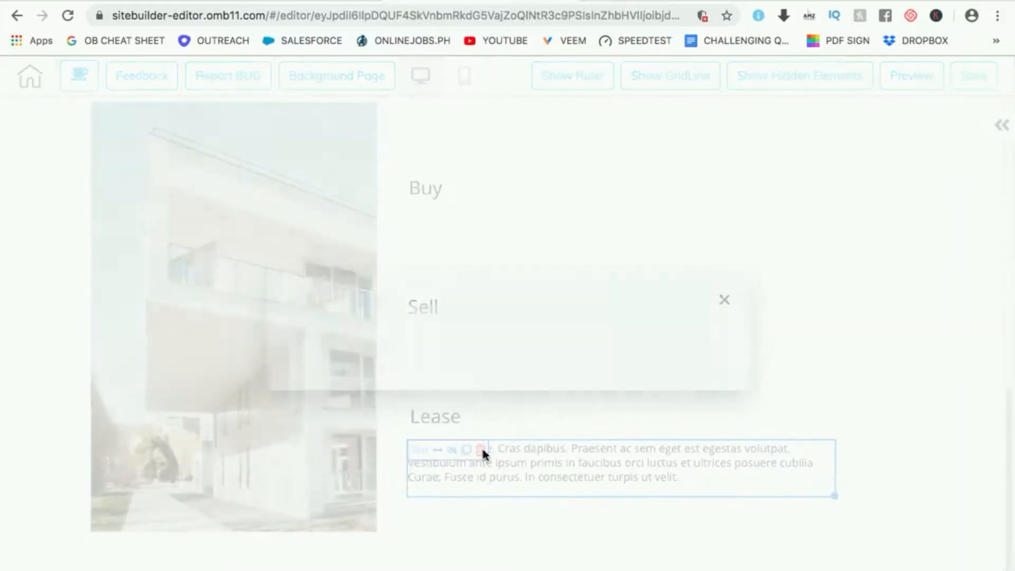
pyautogui.click(670, 350)
pyautogui.scroll(10, 654, 302)
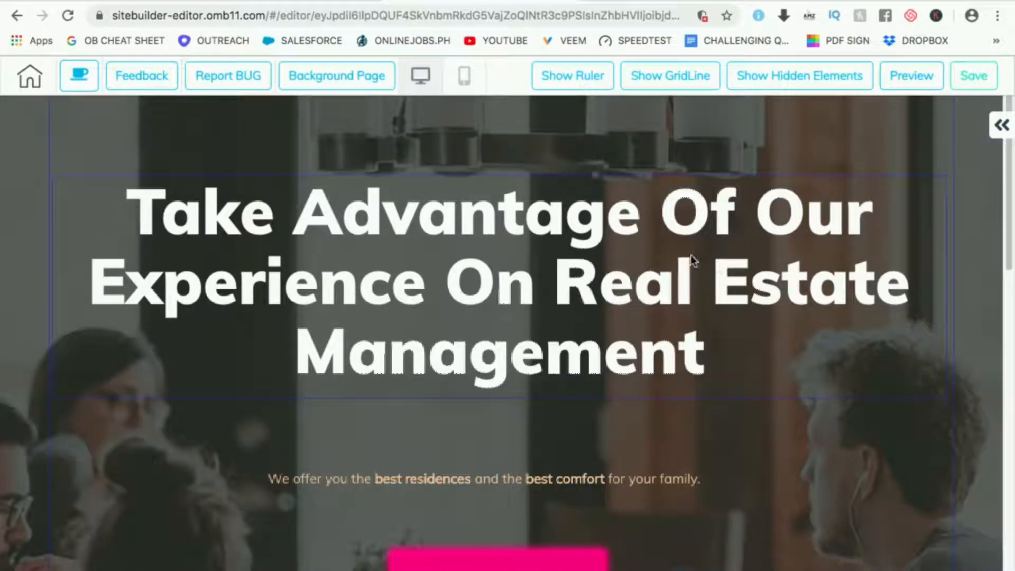
pyautogui.scroll(-10, 697, 258)
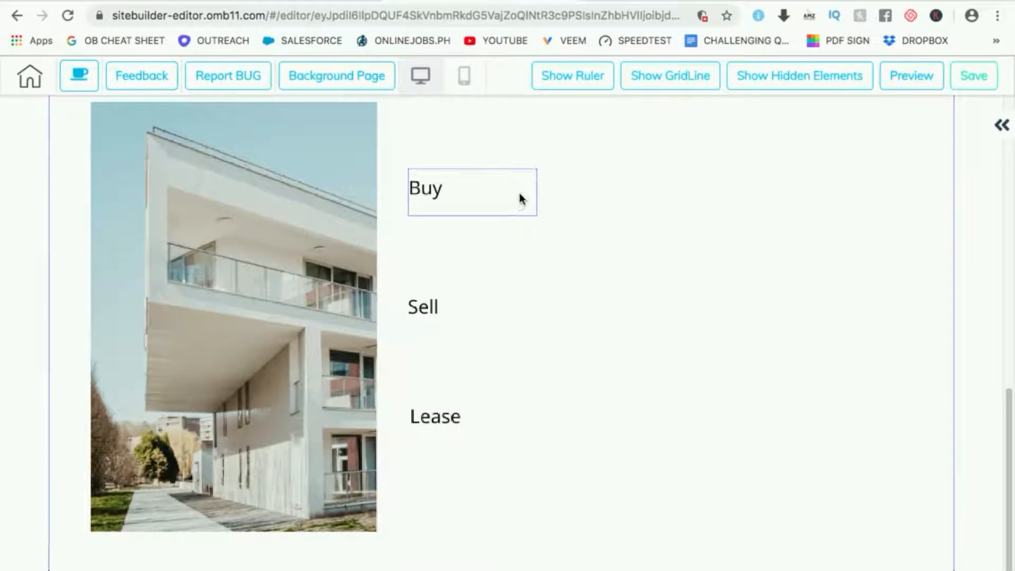
pyautogui.scroll(1, 537, 182)
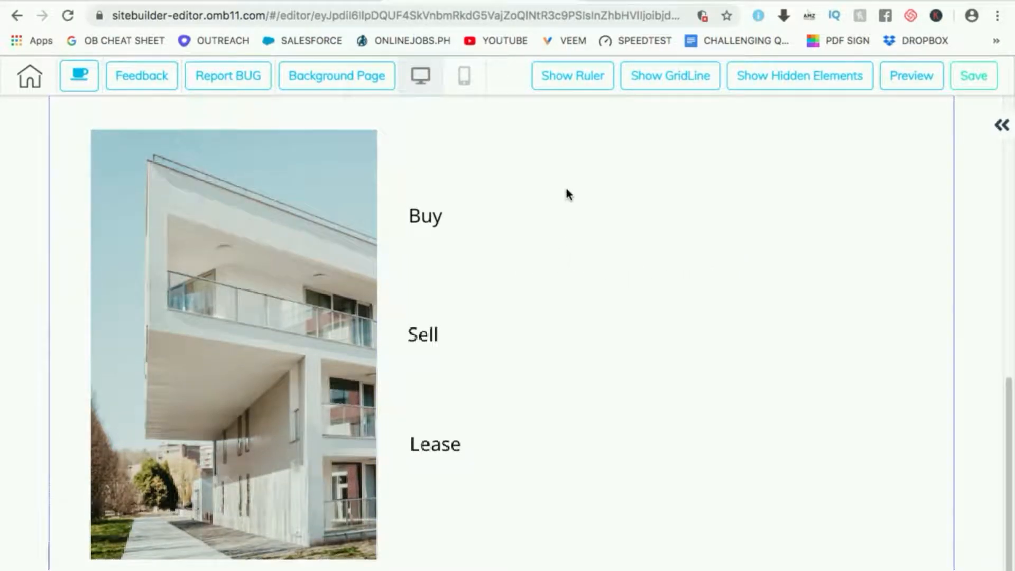
# Switch to the sample real estate landing page and review its hero, home search, services and free ebook sections.
pyautogui.click(112, 1)
pyautogui.scroll(-4, 284, 246)
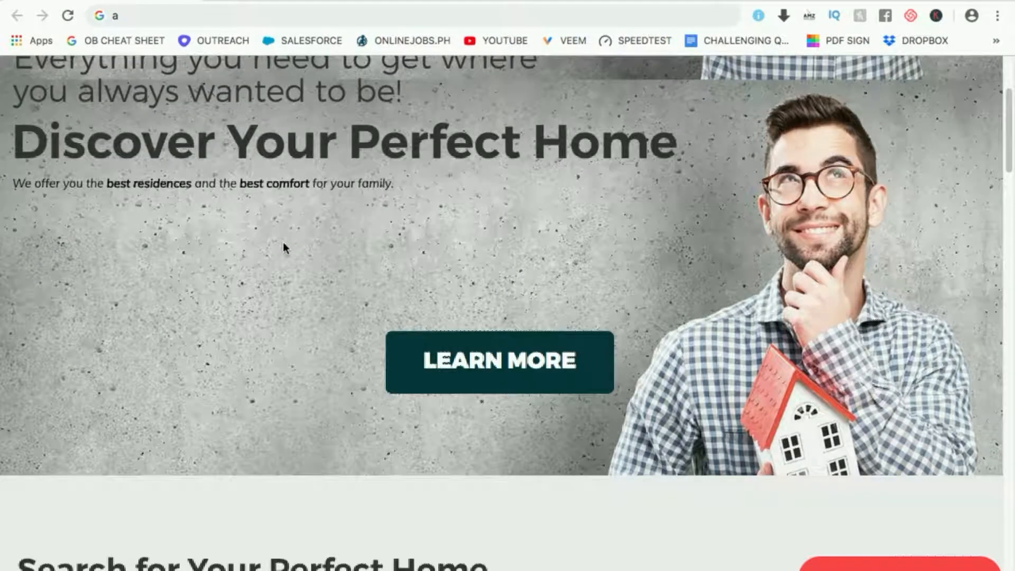
pyautogui.scroll(-6, 284, 235)
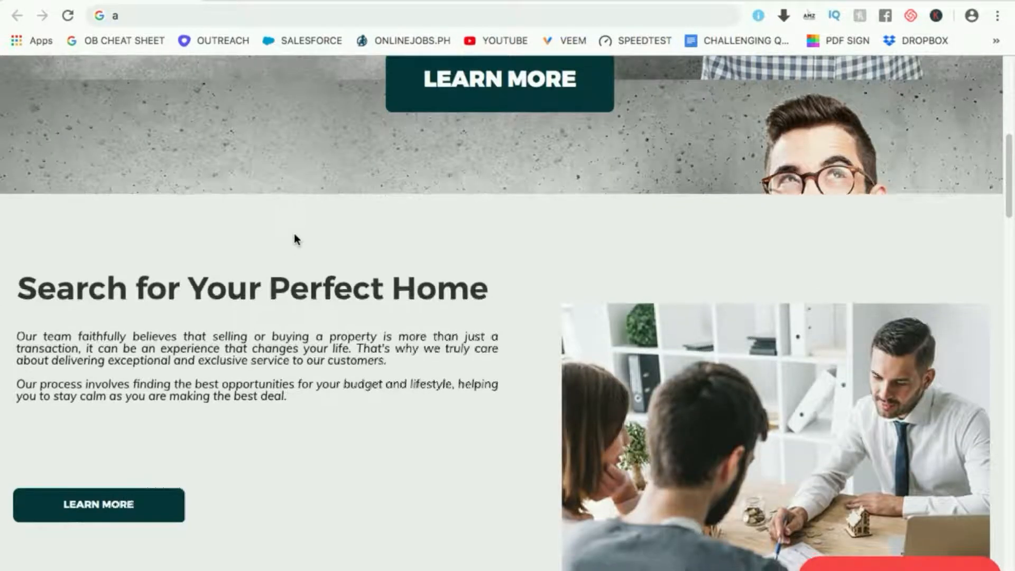
pyautogui.scroll(-9, 300, 234)
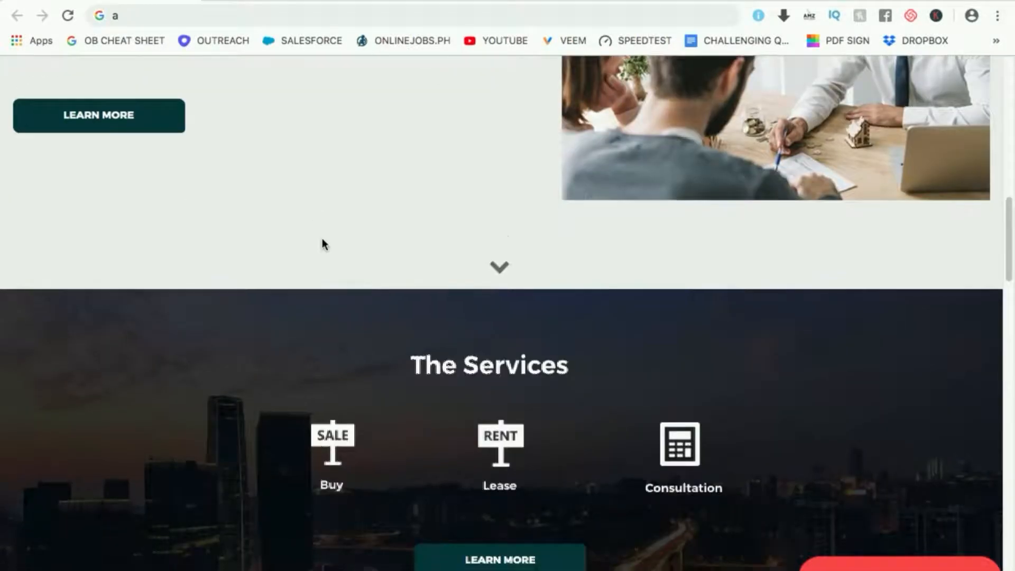
pyautogui.scroll(-1, 497, 186)
pyautogui.scroll(-3, 504, 405)
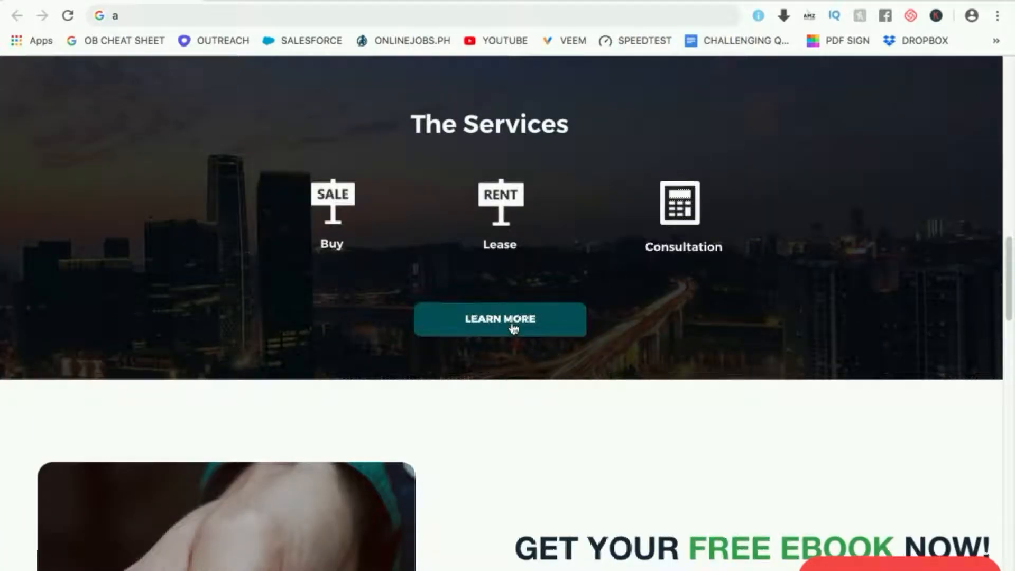
pyautogui.scroll(-3, 502, 333)
pyautogui.scroll(20, 497, 334)
pyautogui.scroll(-15, 489, 325)
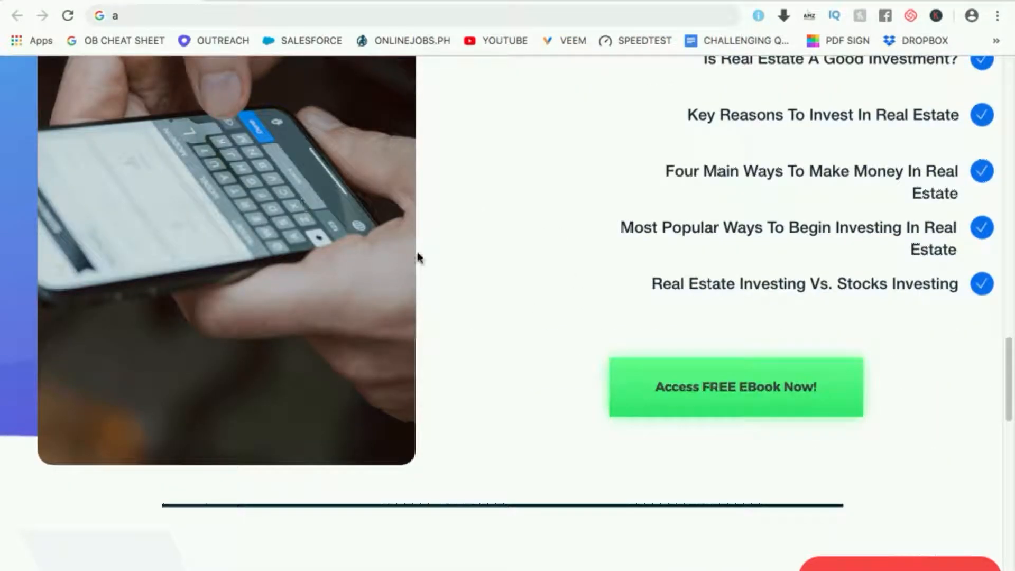
pyautogui.scroll(15, 491, 287)
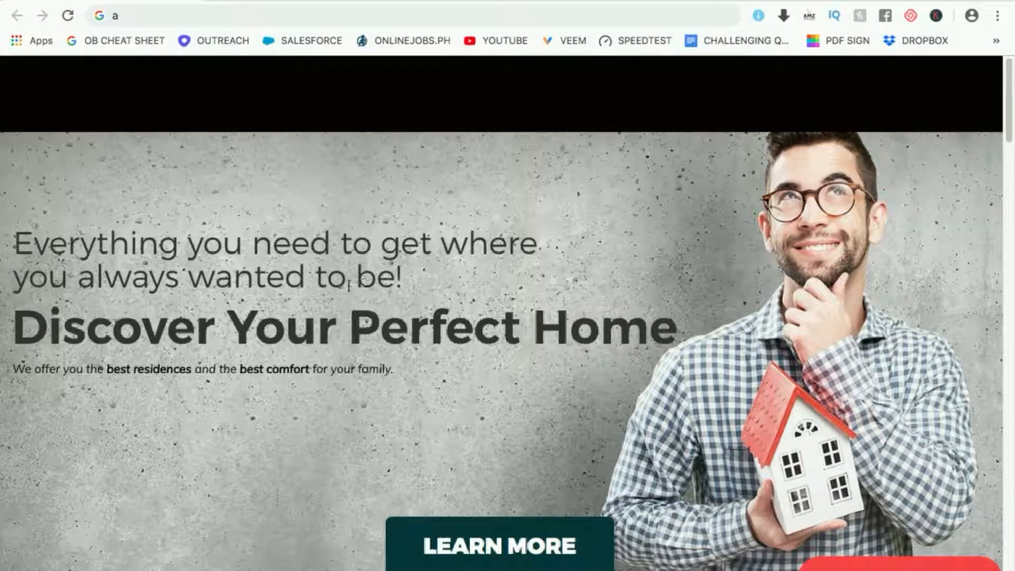
# Go through the sample page again, examining the Learn More buttons in the hero, home search and services sections.
pyautogui.scroll(-3, 348, 288)
pyautogui.scroll(-3, 563, 338)
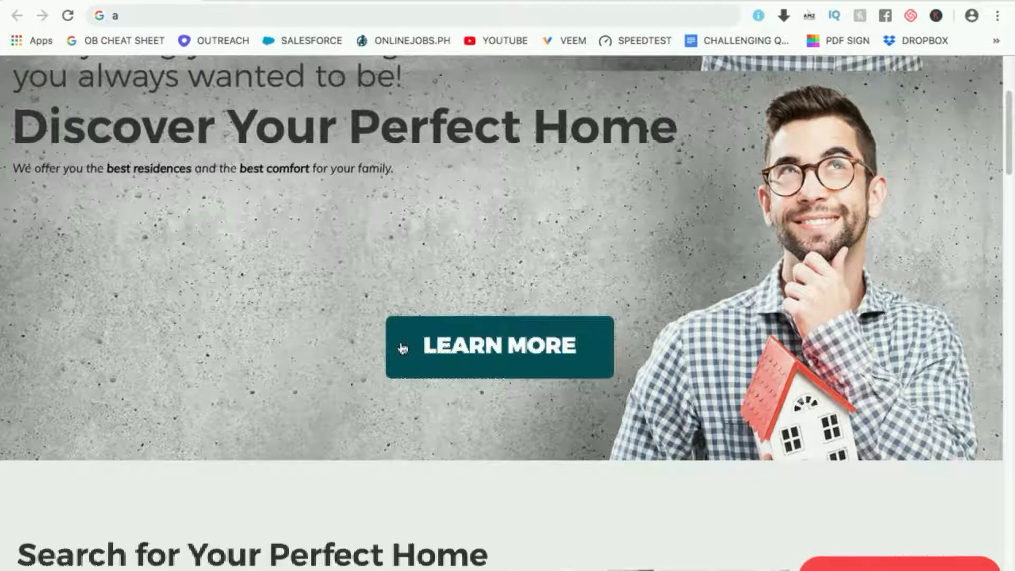
pyautogui.scroll(-2, 566, 344)
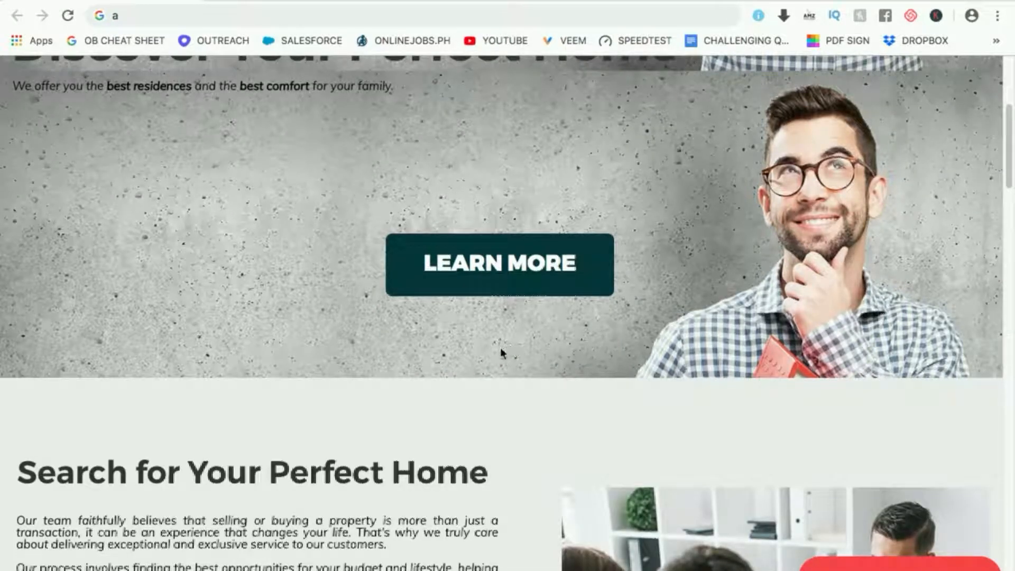
pyautogui.scroll(-4, 488, 349)
pyautogui.scroll(-12, 459, 339)
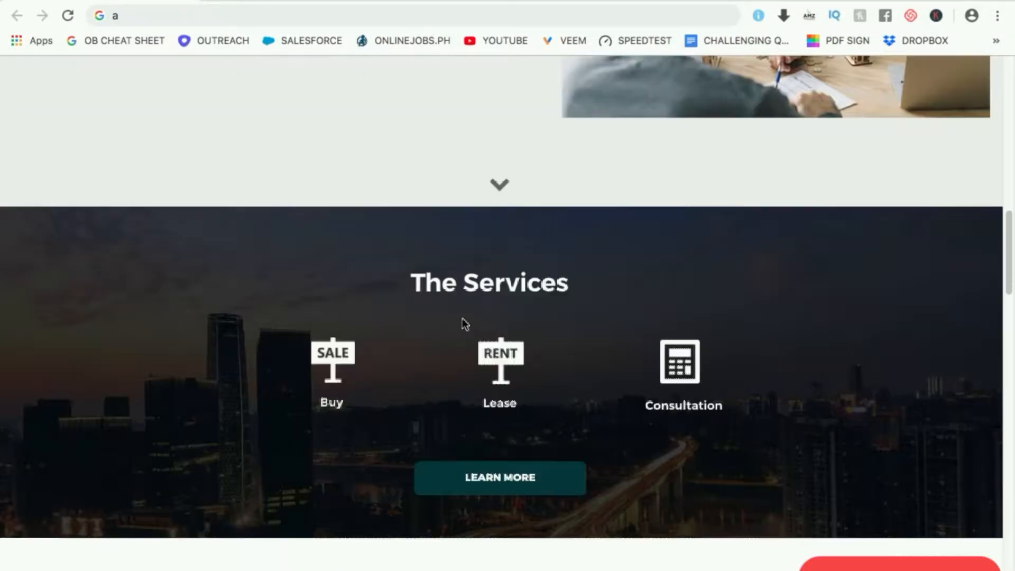
pyautogui.scroll(-3, 464, 324)
pyautogui.scroll(20, 521, 394)
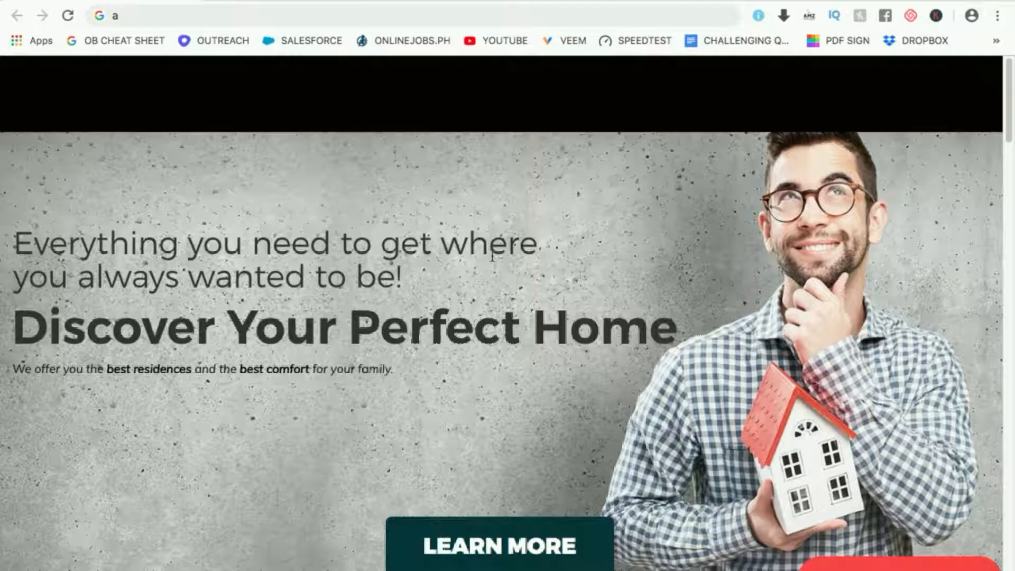
# Open the contact details form from the Learn More buttons in the hero and home search sections, closing it each time.
pyautogui.scroll(-4, 491, 257)
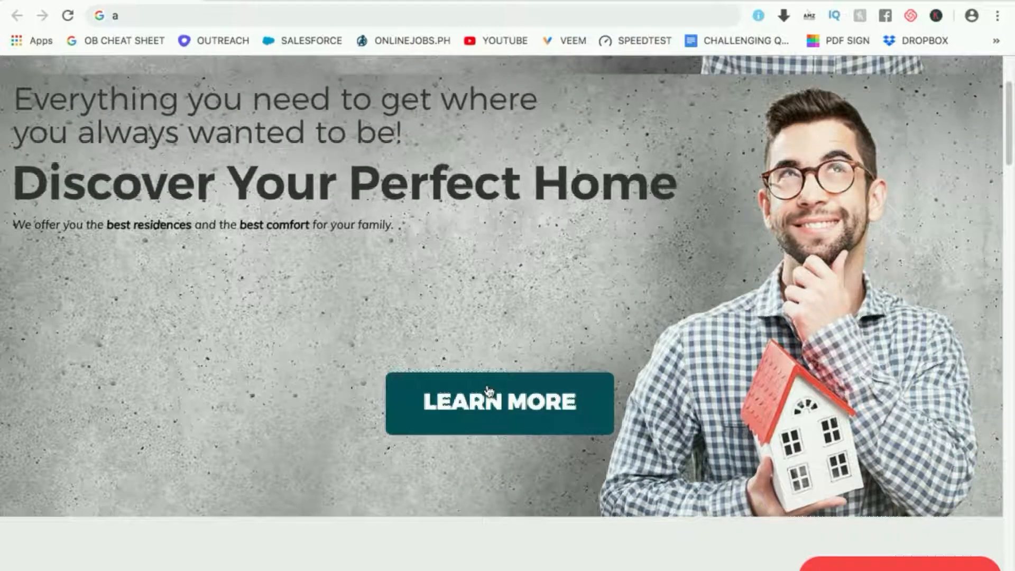
pyautogui.click(489, 391)
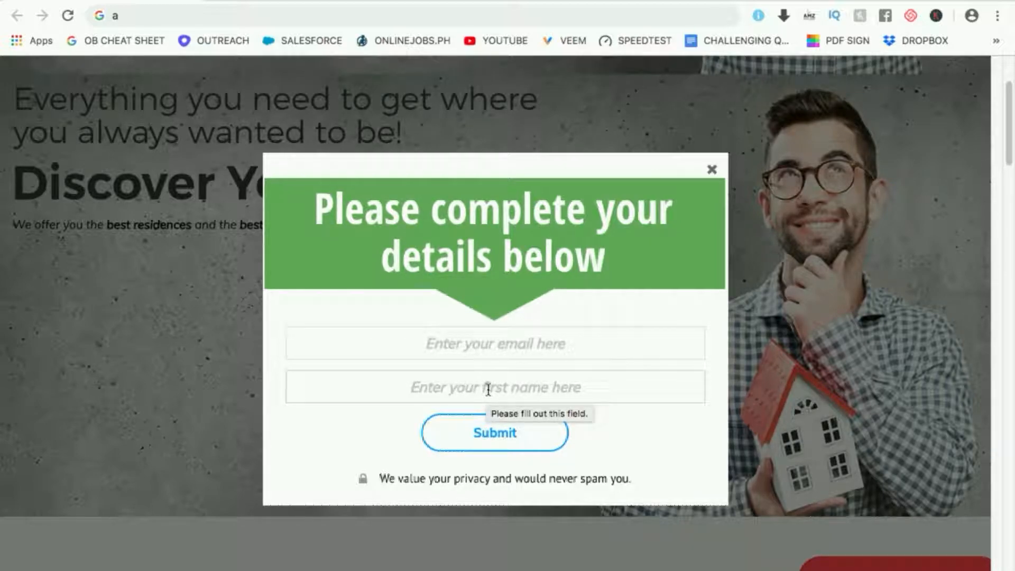
pyautogui.click(712, 170)
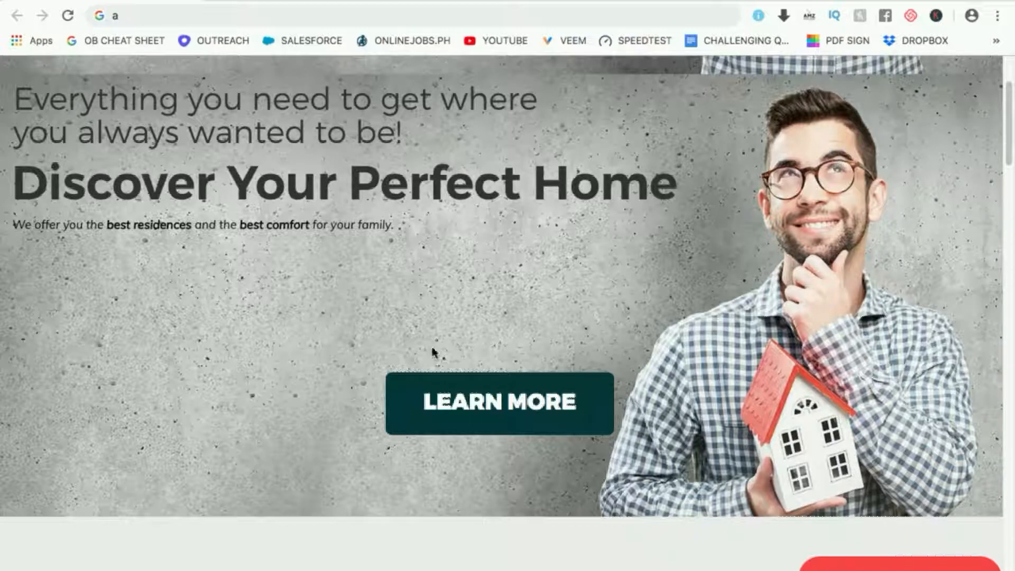
pyautogui.scroll(-1, 431, 348)
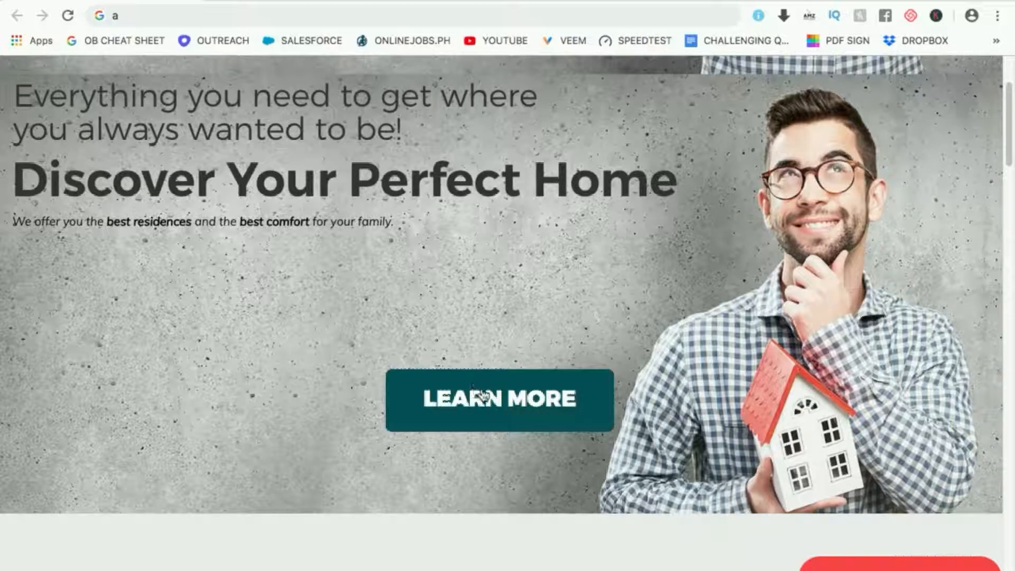
pyautogui.click(509, 404)
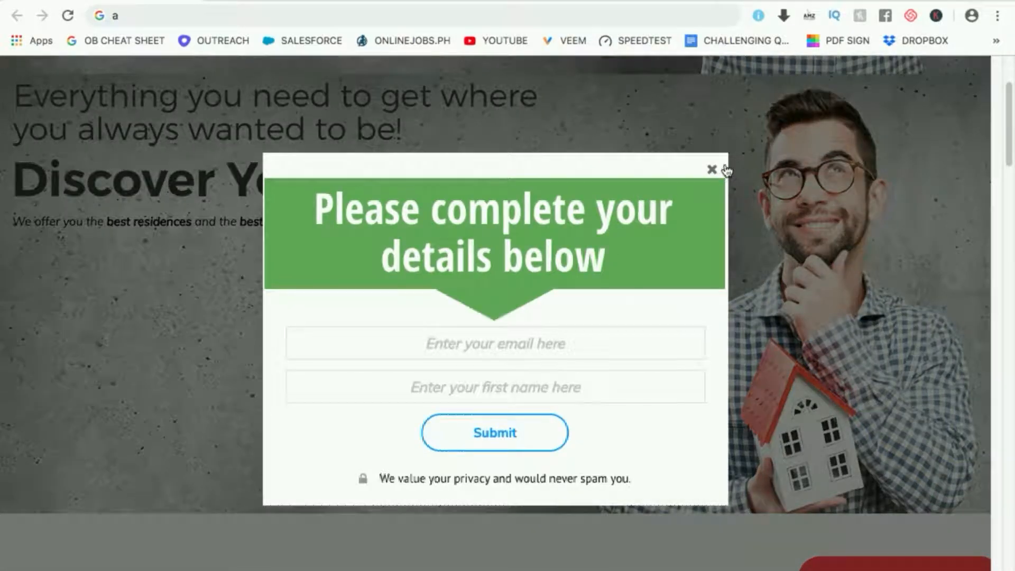
pyautogui.click(711, 169)
pyautogui.scroll(-10, 493, 402)
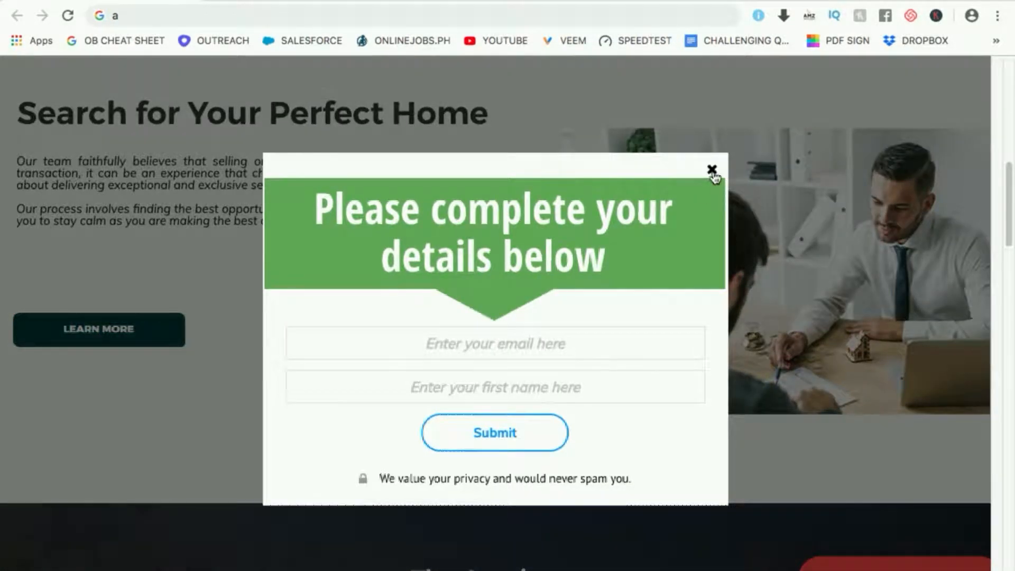
pyautogui.click(711, 170)
# Find the free ebook section below the services, open the form behind Access FREE EBook Now!, and close it.
pyautogui.scroll(-8, 530, 515)
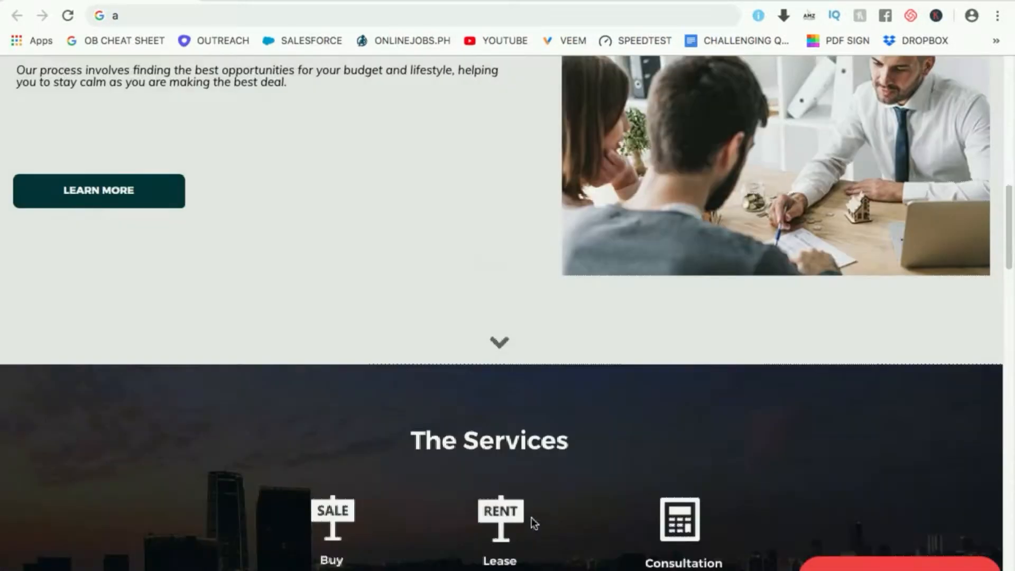
pyautogui.scroll(-10, 559, 423)
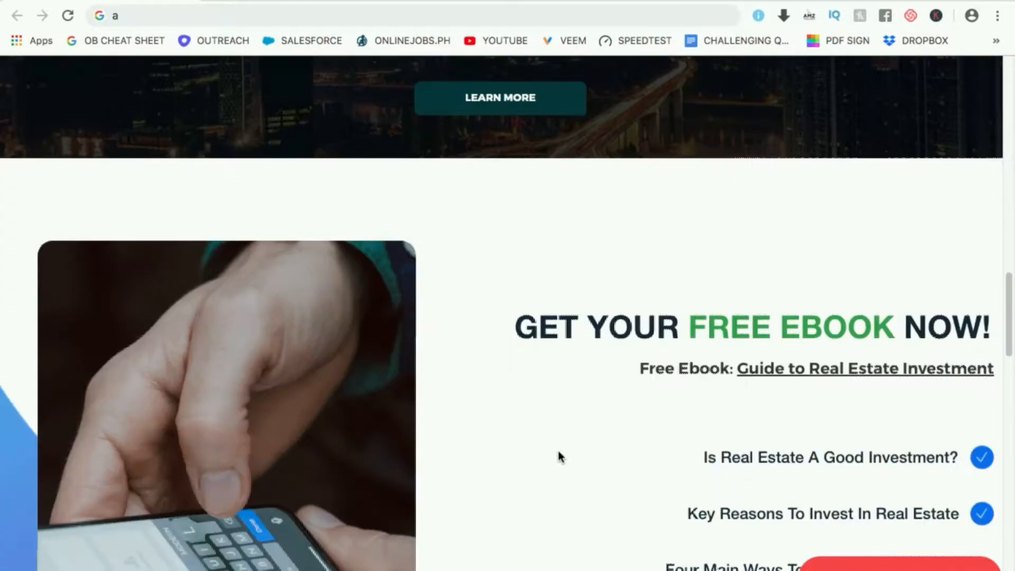
pyautogui.scroll(-3, 549, 460)
pyautogui.scroll(12, 542, 462)
pyautogui.scroll(-1, 545, 481)
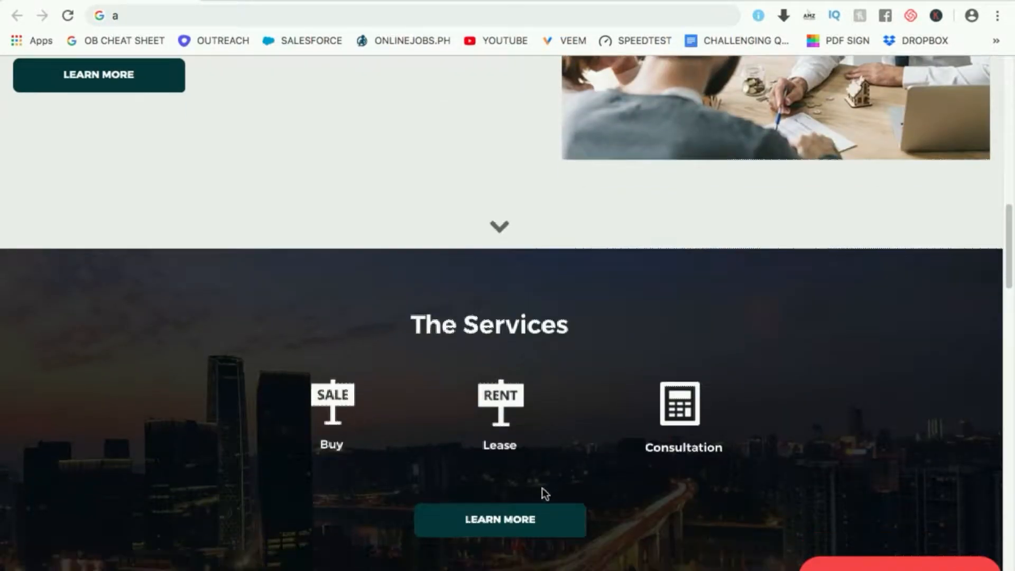
pyautogui.scroll(-13, 555, 502)
pyautogui.scroll(2, 559, 484)
pyautogui.scroll(-3, 558, 472)
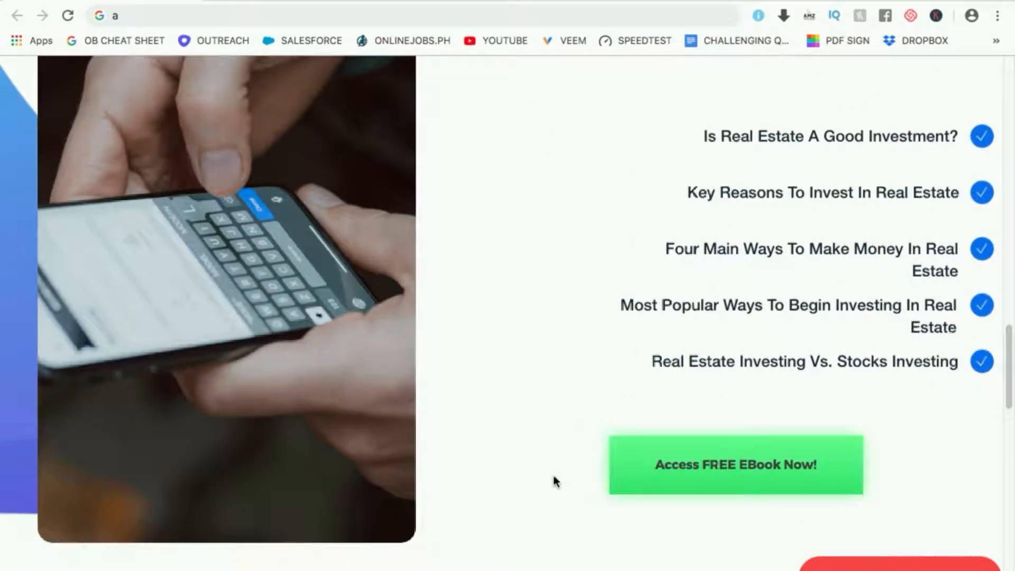
pyautogui.click(698, 474)
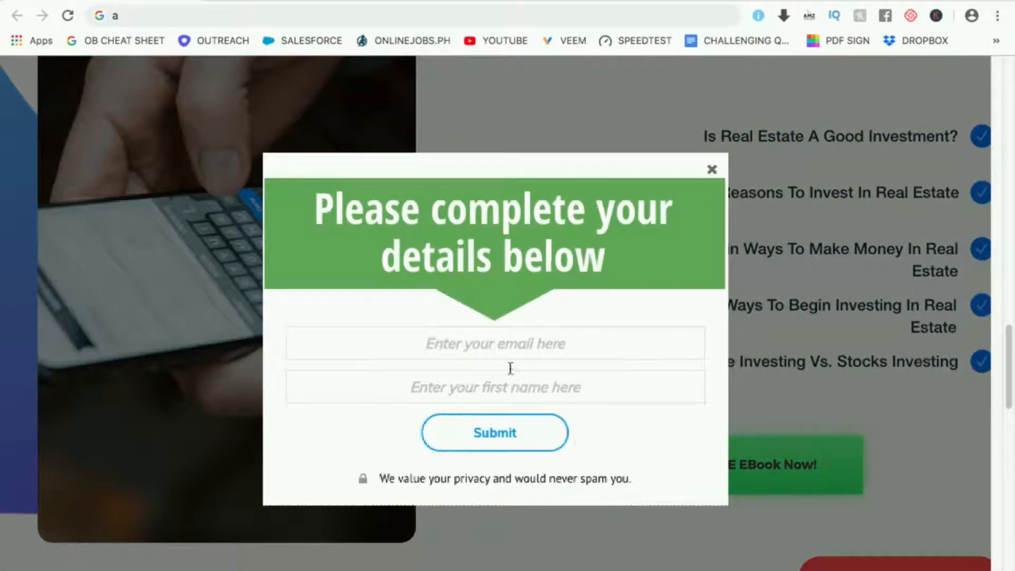
pyautogui.click(712, 169)
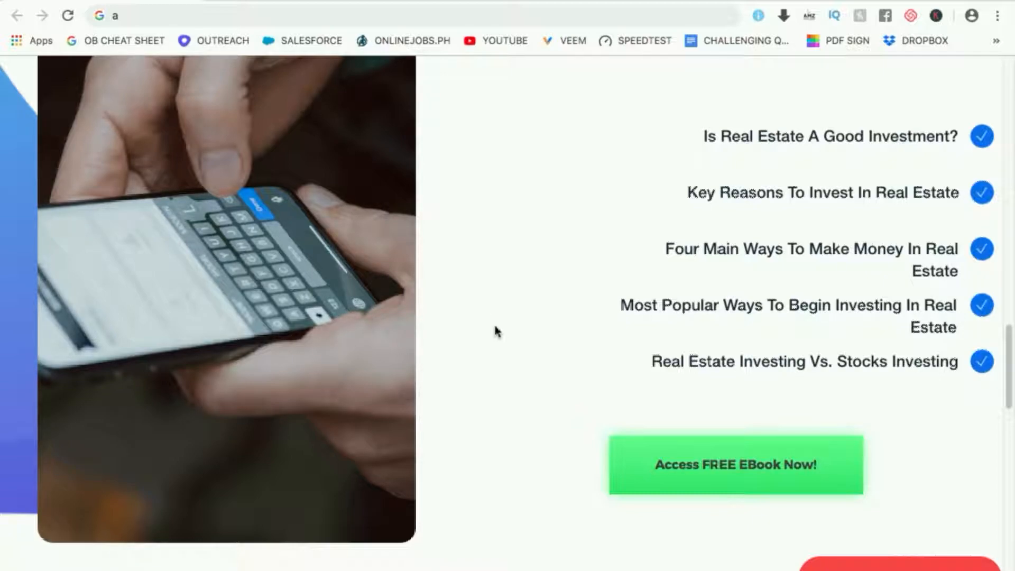
# Review the sample page's About Me, Contact Us and newsletter subscription sections, then return to its hero section.
pyautogui.scroll(-2, 483, 355)
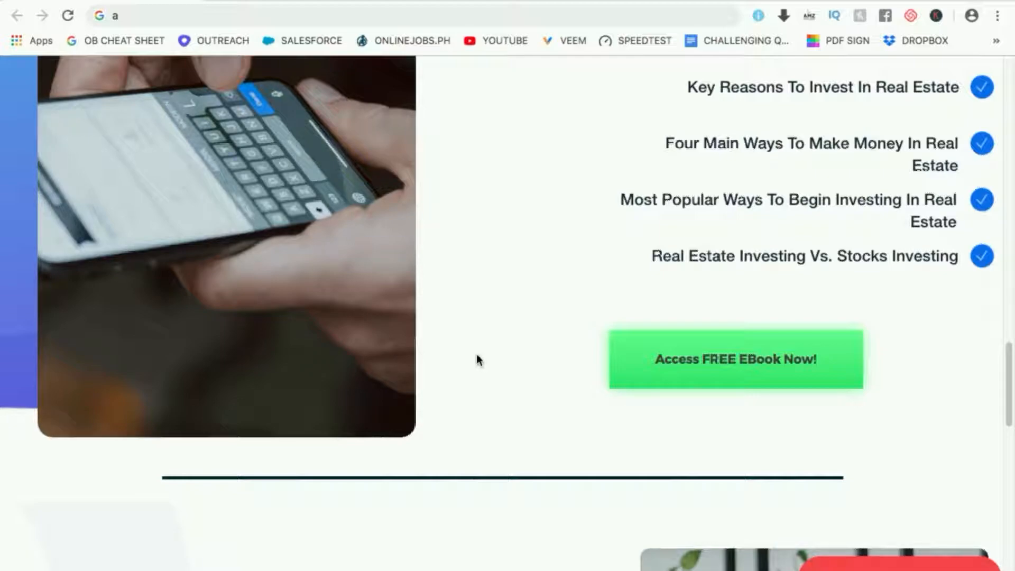
pyautogui.scroll(-8, 476, 355)
pyautogui.scroll(-5, 433, 350)
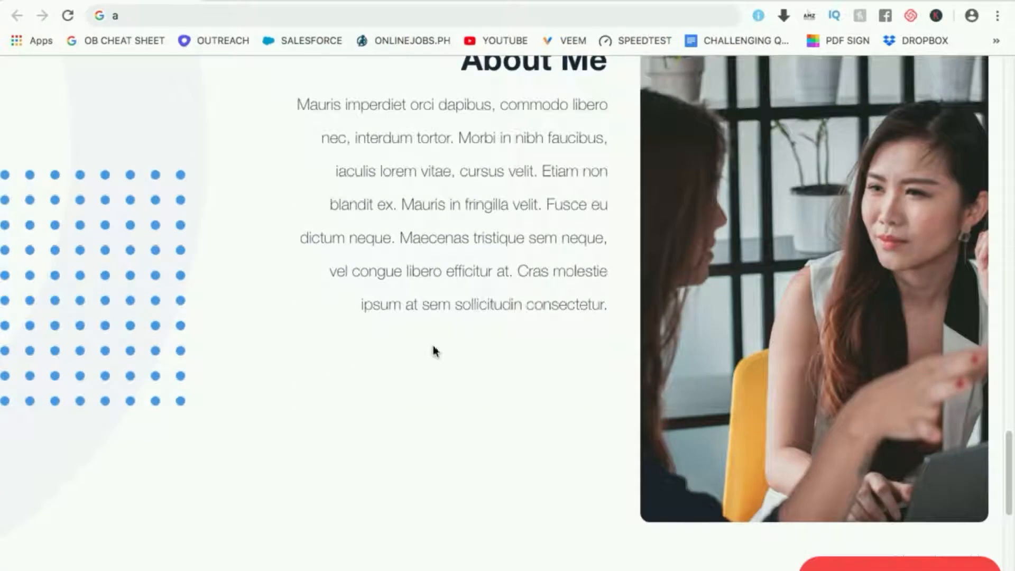
pyautogui.scroll(-2, 431, 349)
pyautogui.scroll(-3, 433, 353)
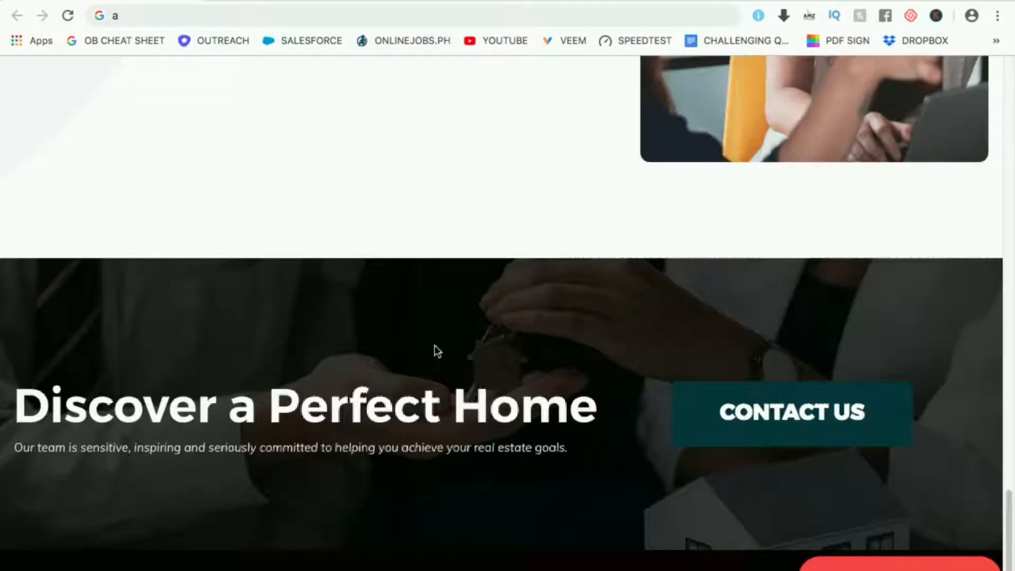
pyautogui.scroll(-3, 431, 352)
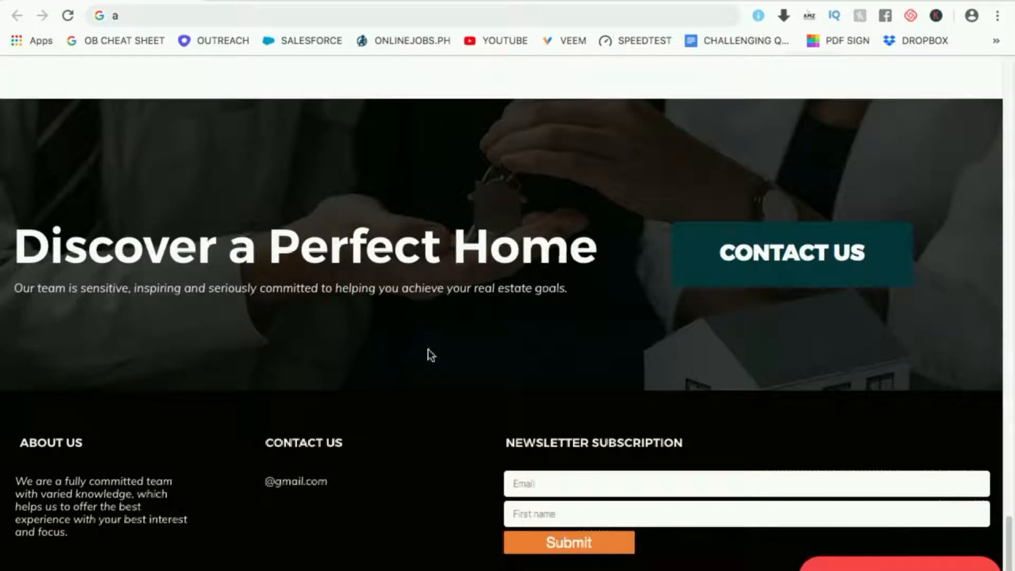
pyautogui.scroll(15, 432, 355)
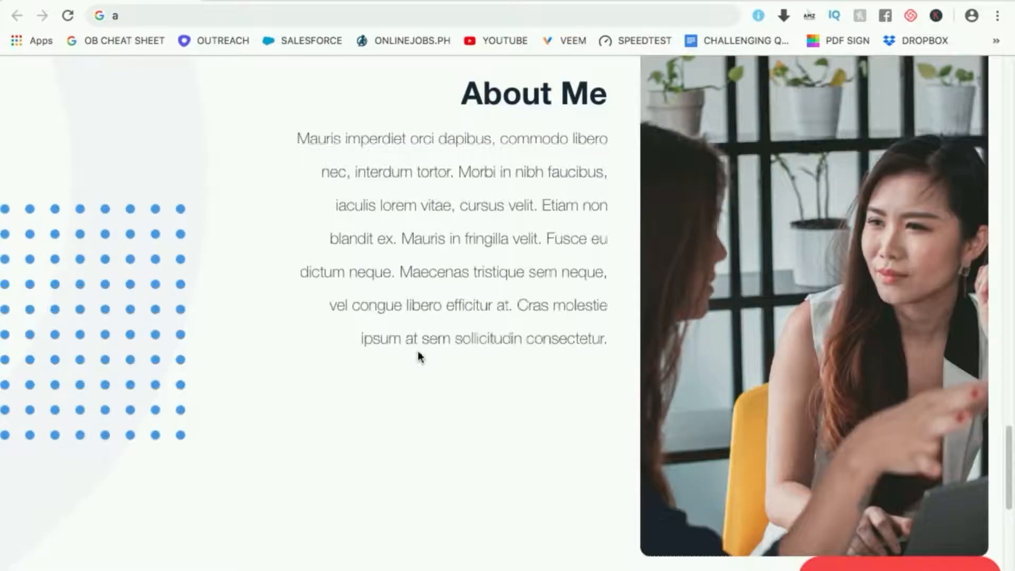
pyautogui.scroll(10, 417, 357)
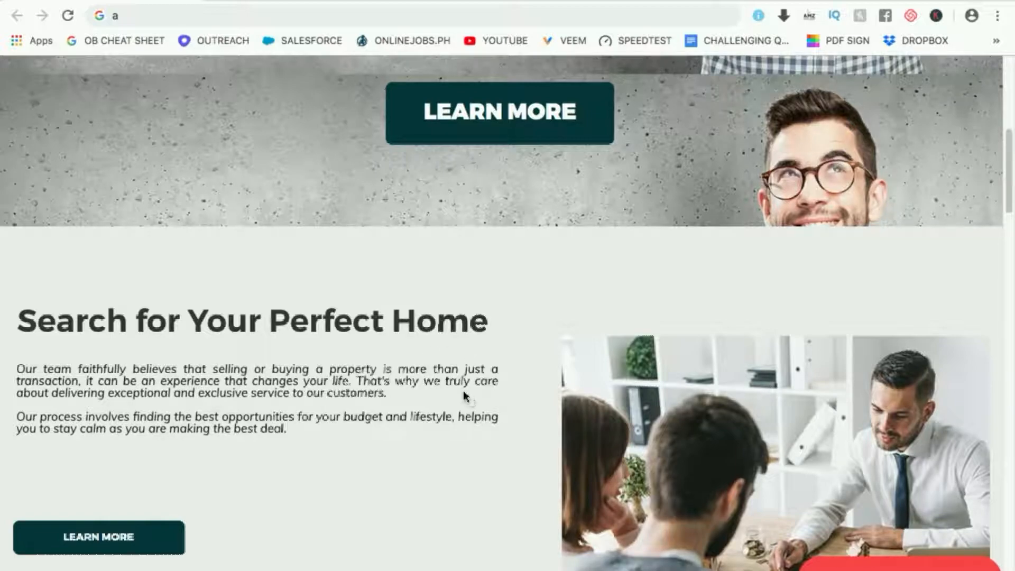
pyautogui.scroll(8, 442, 397)
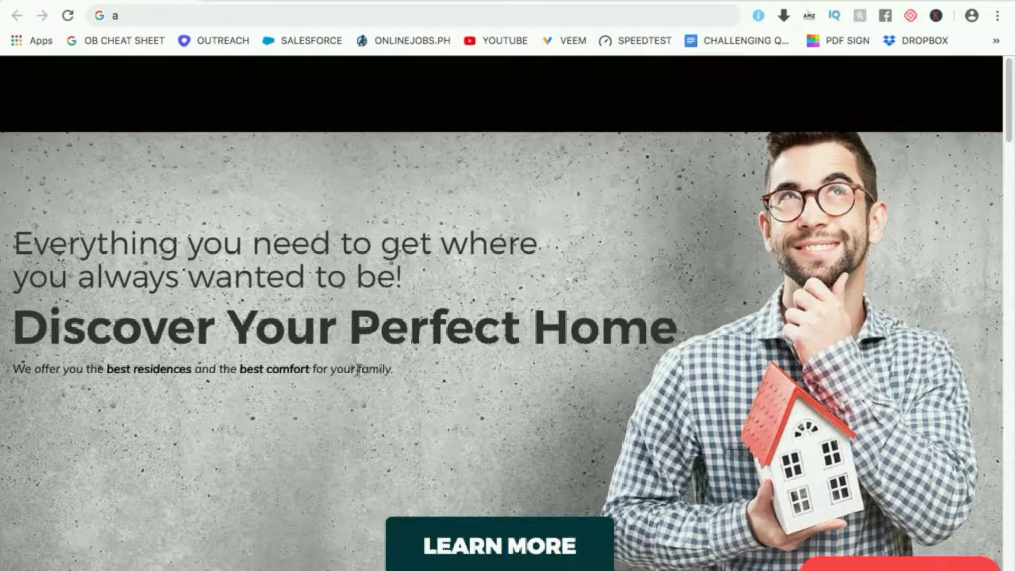
# Examine the sample page's home search, services and free ebook sections once more.
pyautogui.scroll(-8, 359, 370)
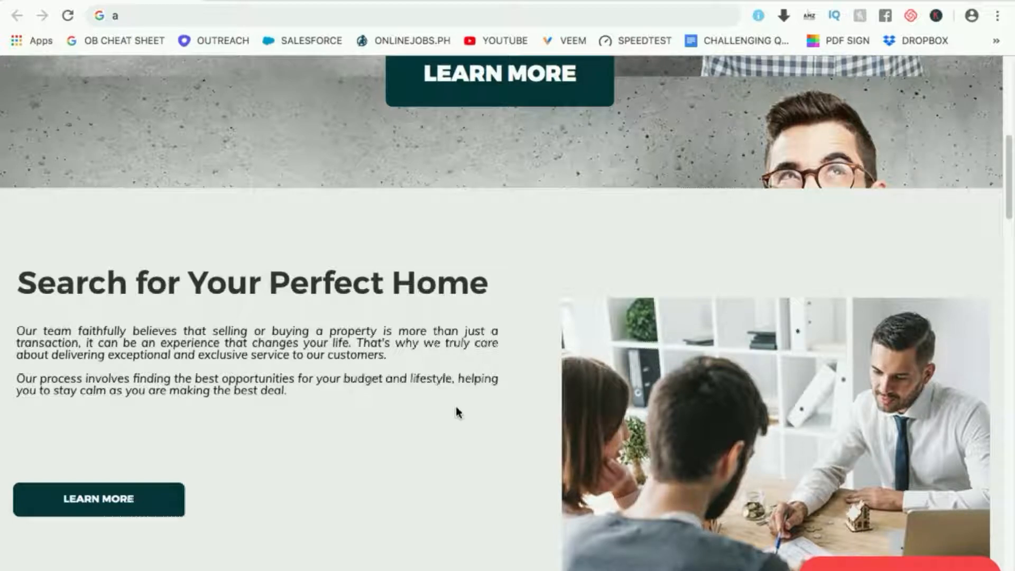
pyautogui.scroll(-2, 458, 412)
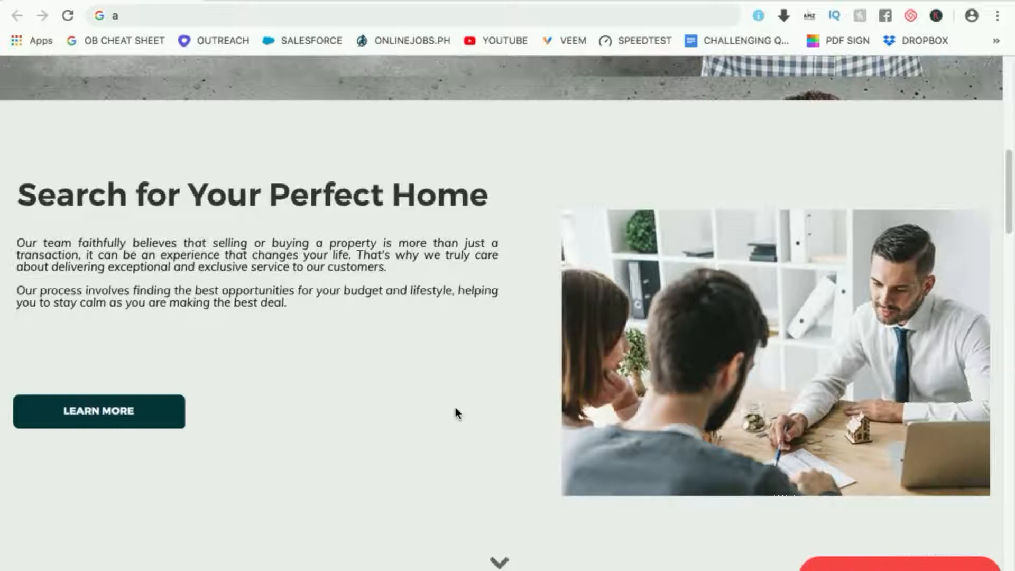
pyautogui.scroll(-1, 452, 412)
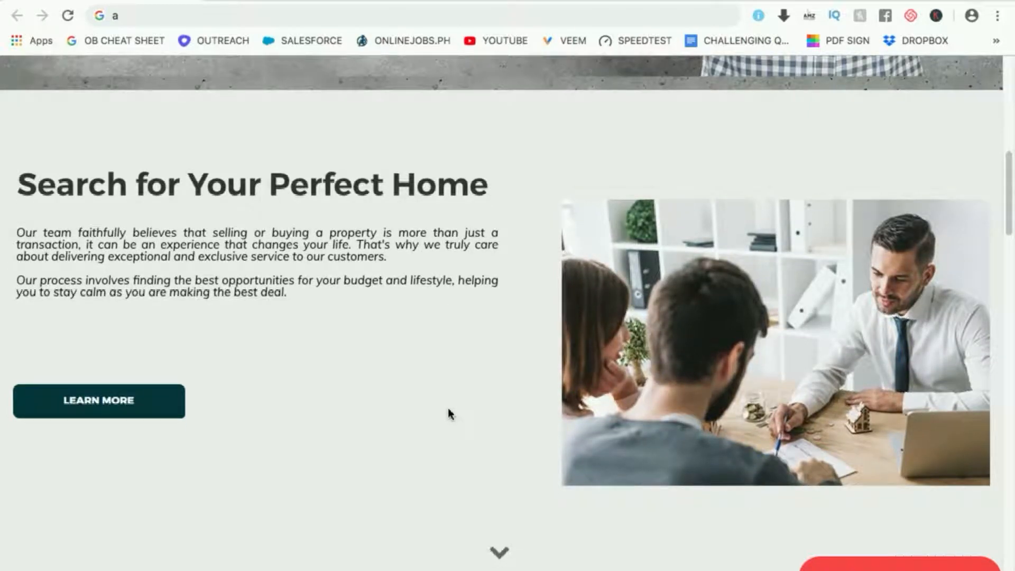
pyautogui.scroll(-3, 447, 415)
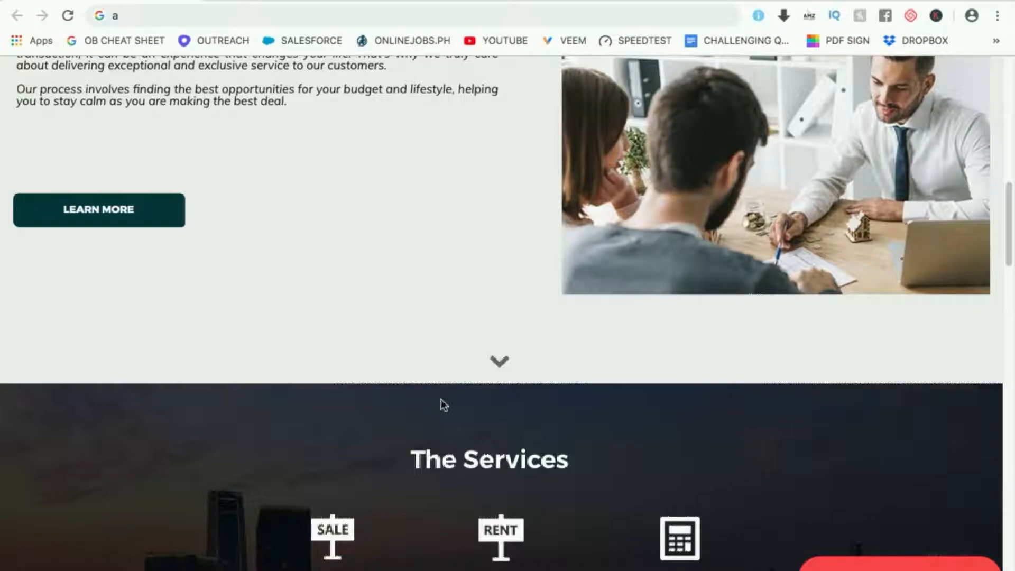
pyautogui.scroll(-1, 434, 402)
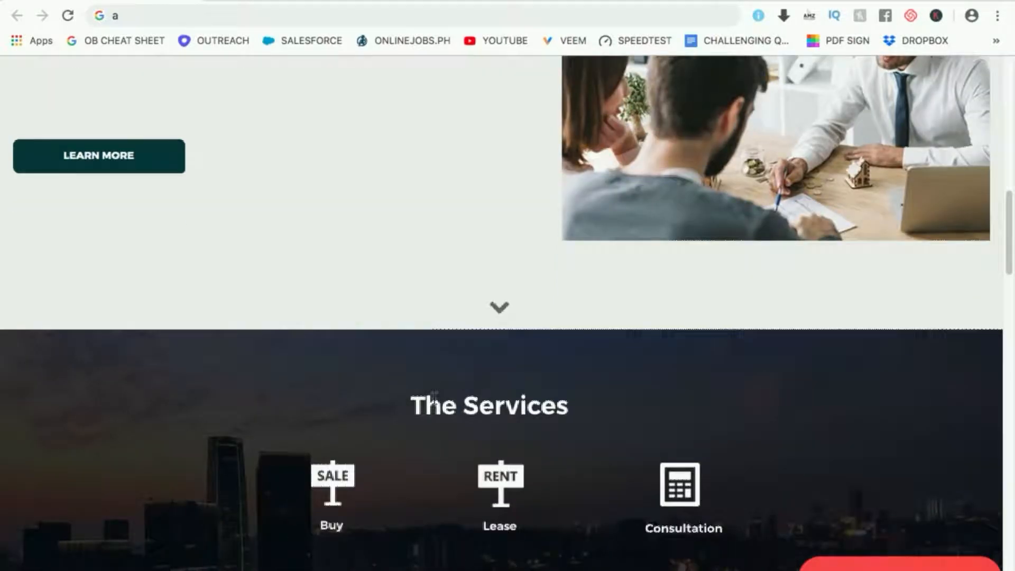
pyautogui.scroll(-2, 434, 399)
pyautogui.scroll(-2, 432, 403)
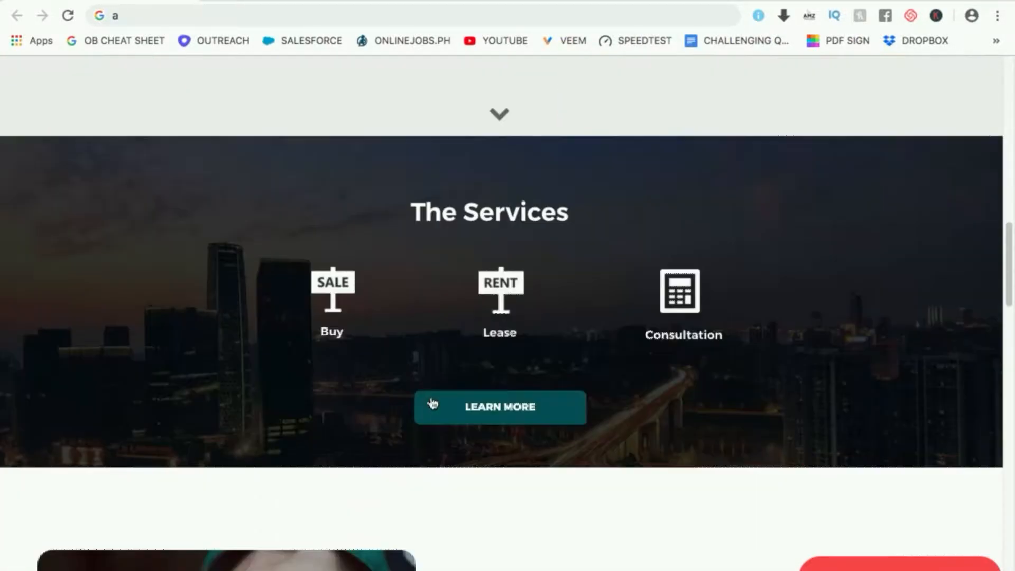
pyautogui.scroll(-10, 643, 403)
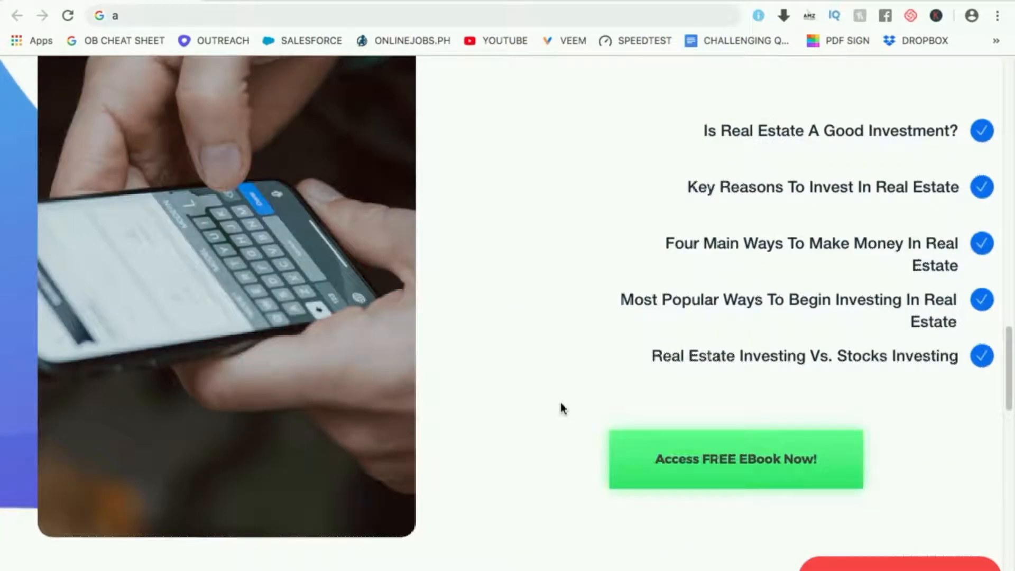
# Switch back to the site builder page and review it from the hero to the Buy, Sell and Lease headings.
pyautogui.scroll(20, 562, 405)
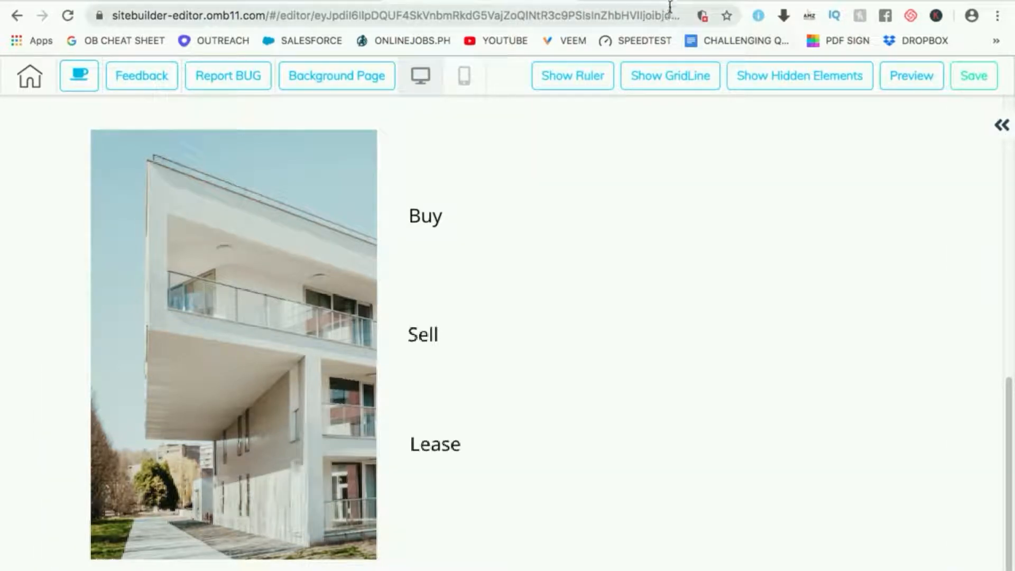
pyautogui.scroll(10, 646, 256)
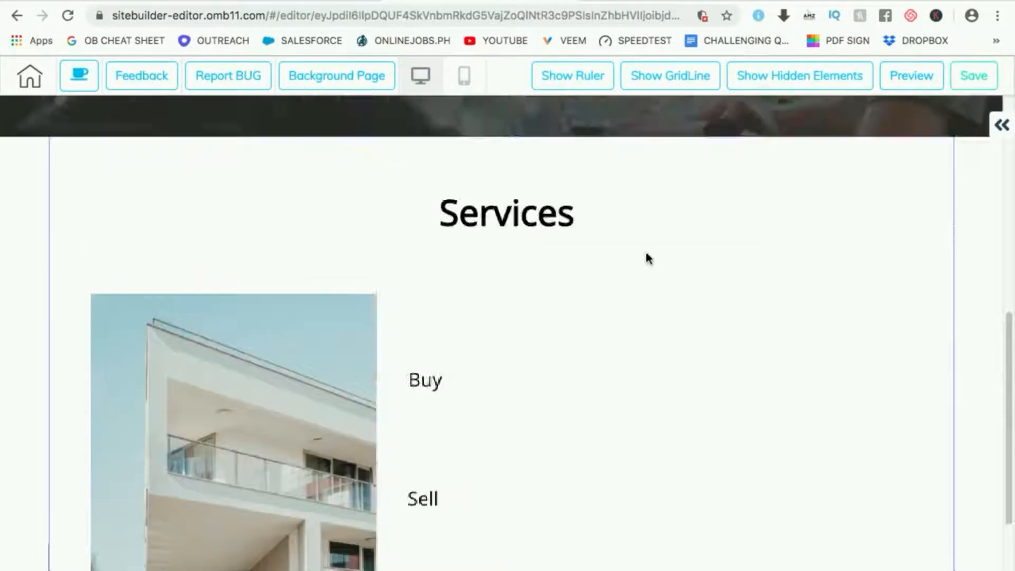
pyautogui.scroll(5, 649, 256)
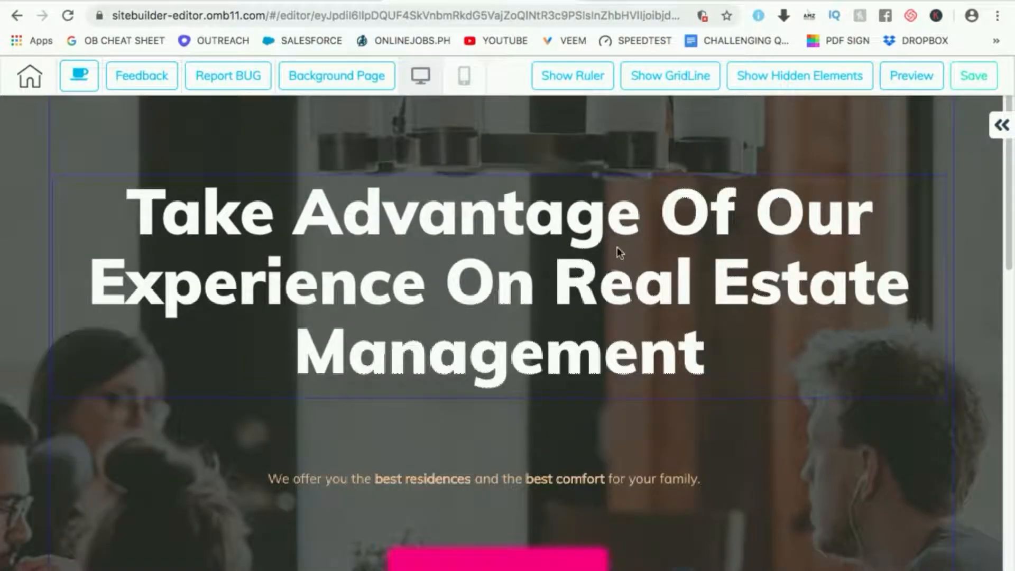
pyautogui.scroll(-3, 581, 195)
pyautogui.scroll(3, 596, 205)
pyautogui.scroll(-3, 976, 163)
pyautogui.scroll(3, 978, 161)
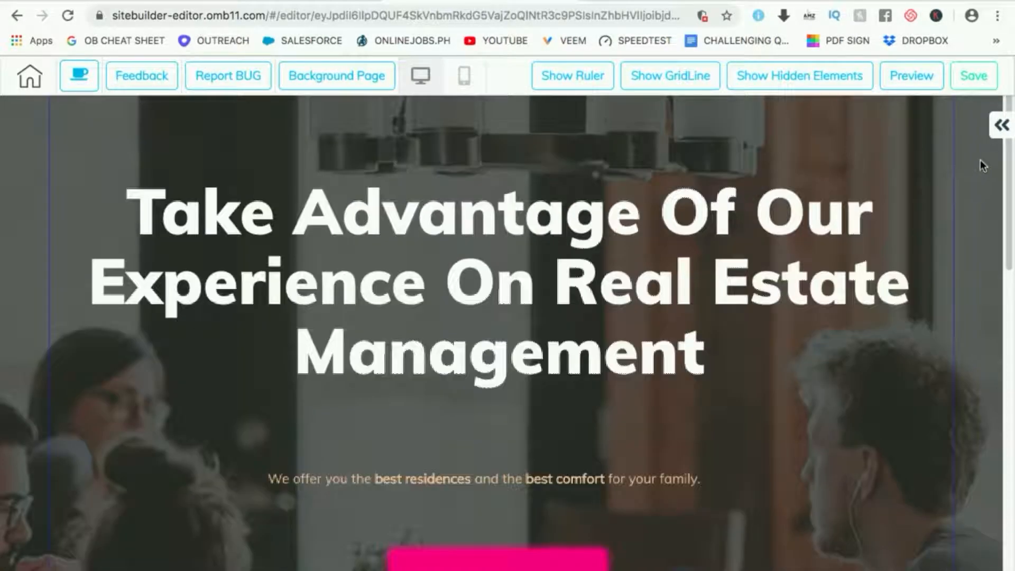
pyautogui.scroll(-10, 905, 206)
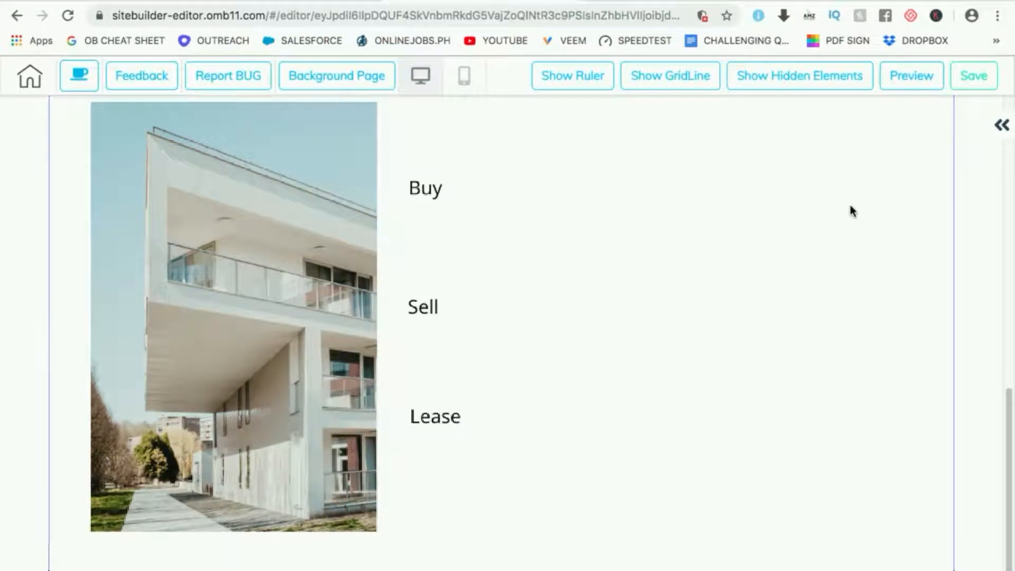
pyautogui.scroll(10, 872, 203)
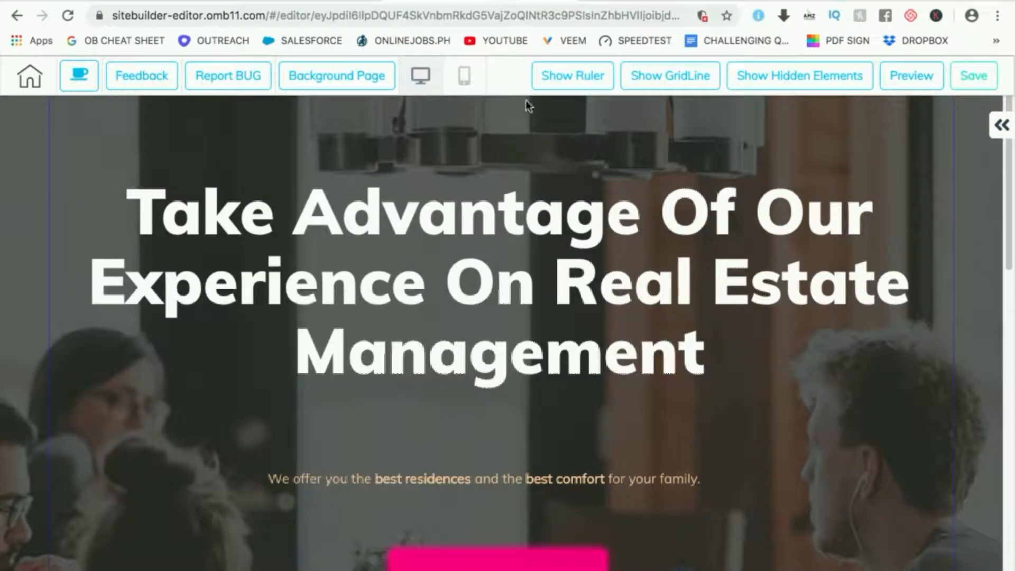
# Add the ready-made Header panel with the orange menu bar to the page.
pyautogui.click(1002, 125)
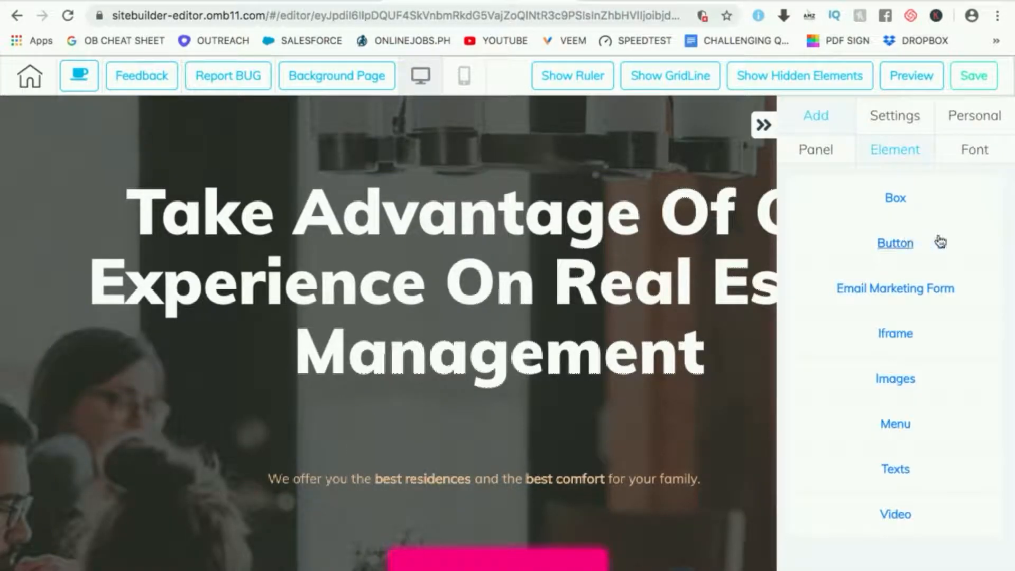
pyautogui.click(813, 150)
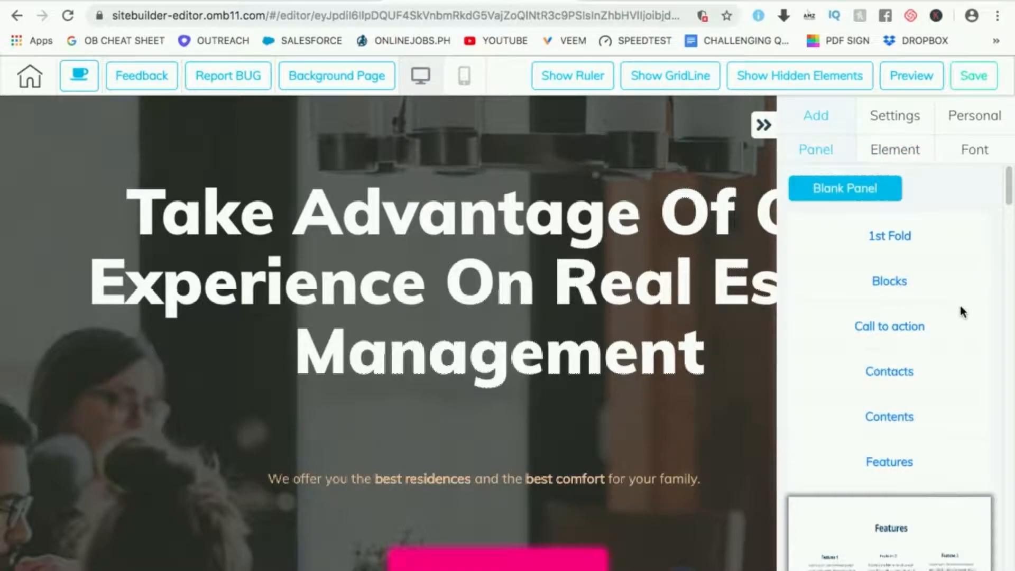
pyautogui.scroll(-2, 941, 318)
pyautogui.click(908, 357)
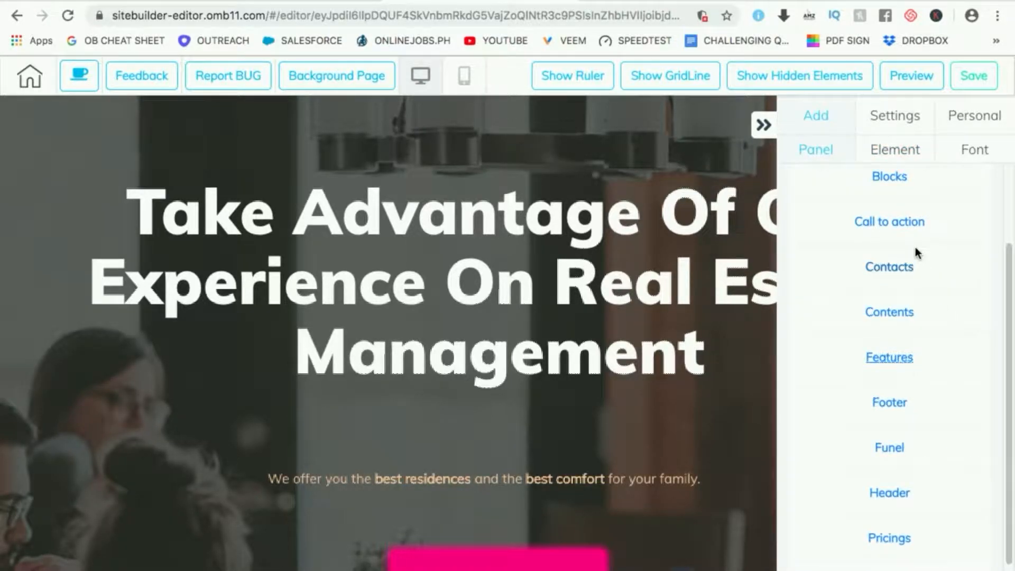
pyautogui.scroll(-4, 924, 290)
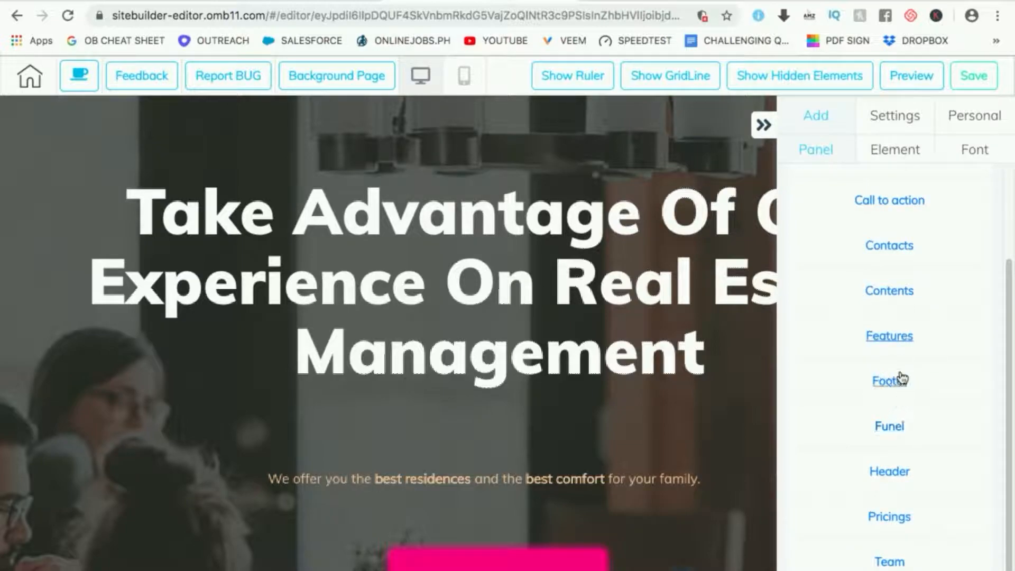
pyautogui.scroll(-1, 901, 381)
pyautogui.click(897, 445)
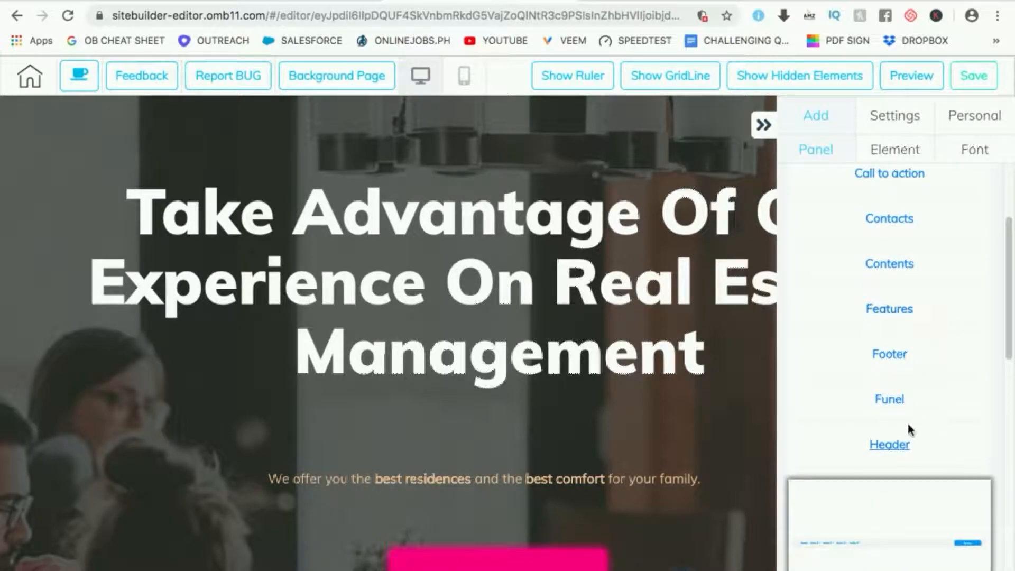
pyautogui.scroll(-5, 914, 404)
pyautogui.click(900, 474)
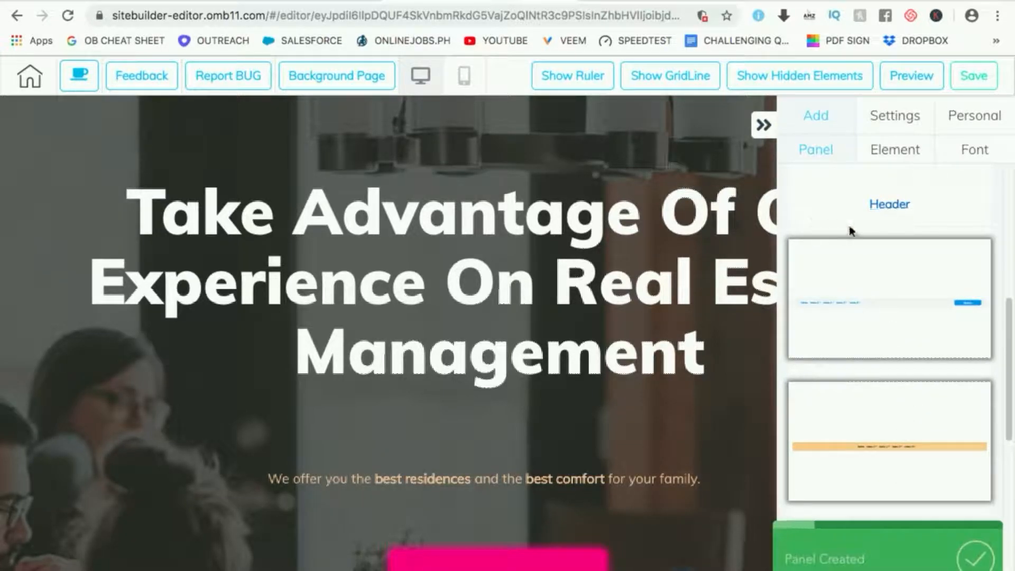
# Find the orange header panel below the services section and delete it.
pyautogui.click(763, 125)
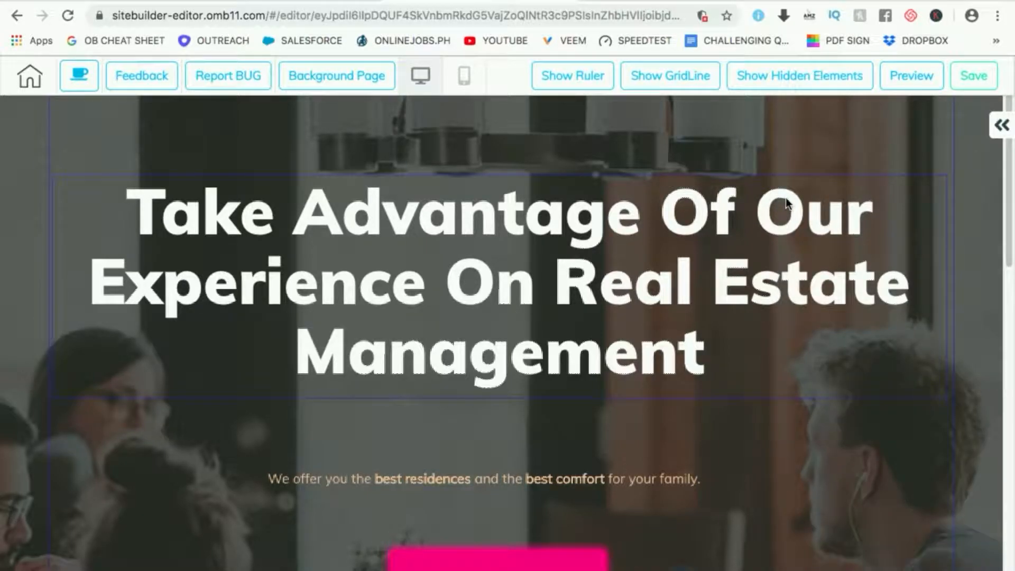
pyautogui.scroll(-3, 776, 206)
pyautogui.scroll(3, 775, 200)
pyautogui.scroll(-10, 777, 205)
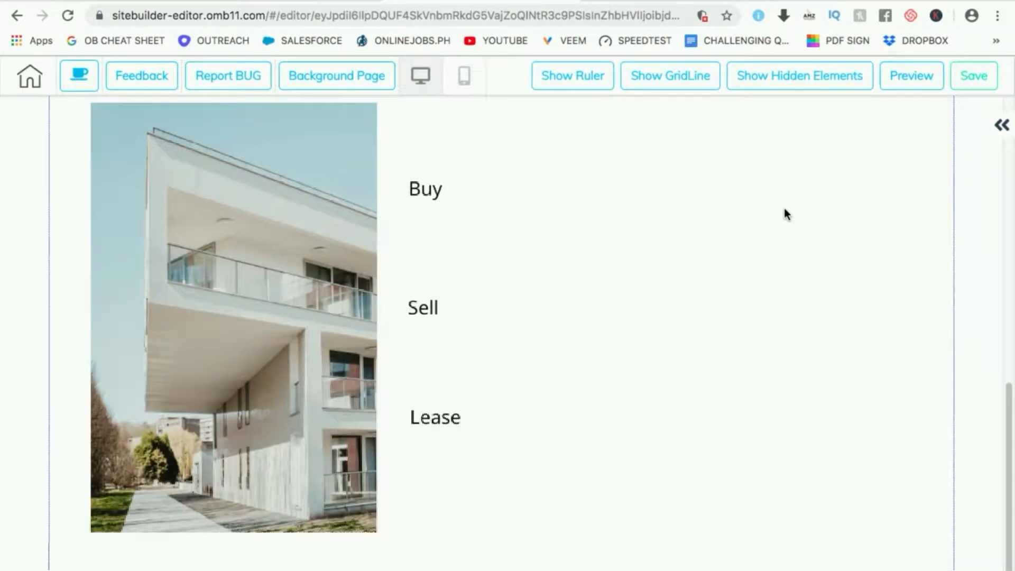
pyautogui.scroll(-1, 784, 212)
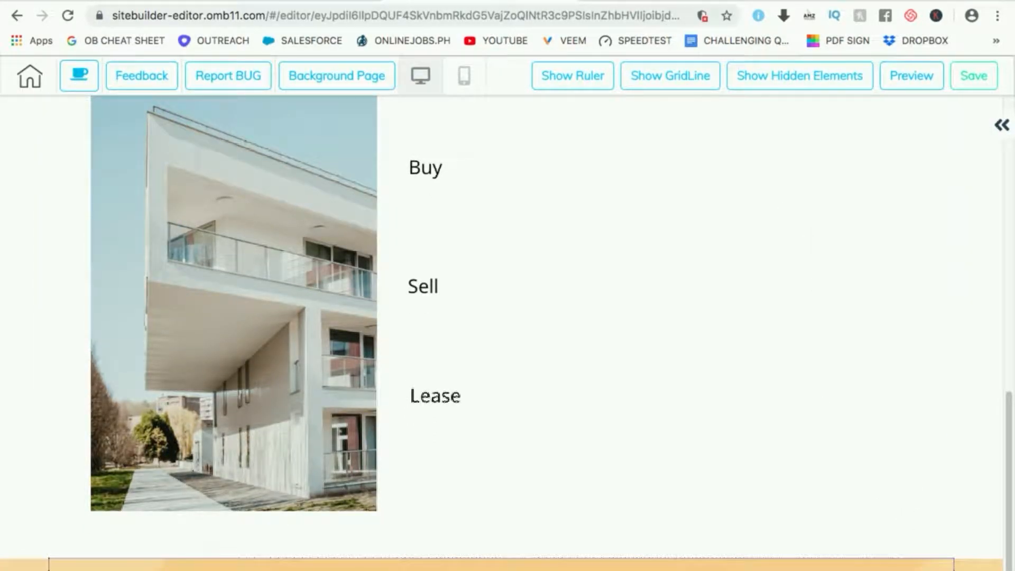
pyautogui.click(966, 567)
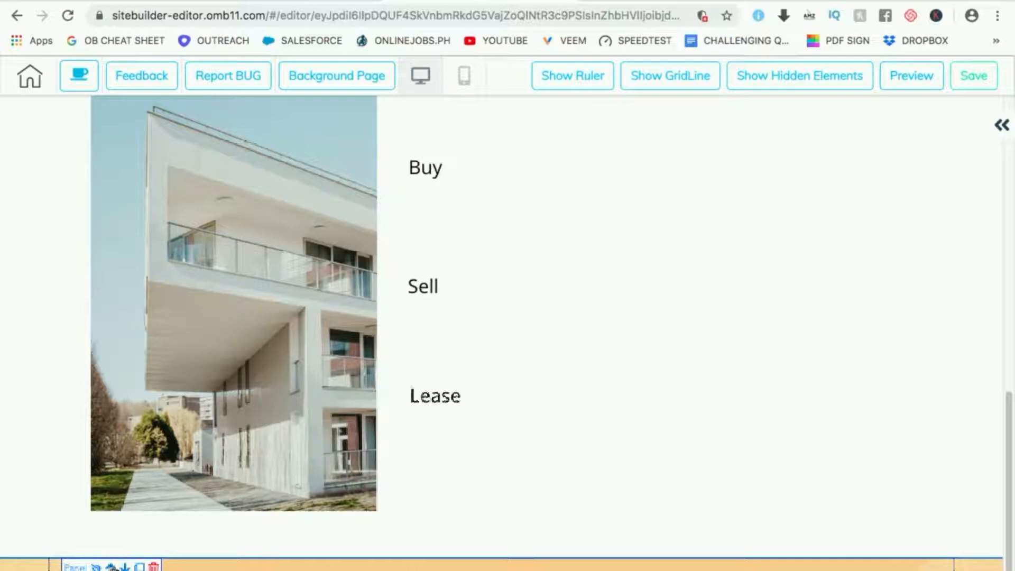
pyautogui.click(153, 567)
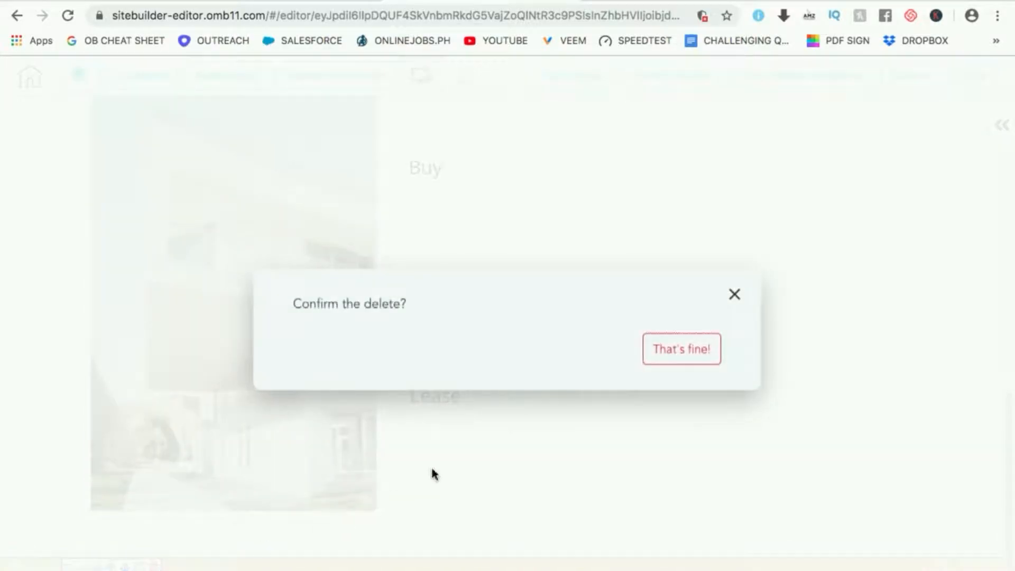
pyautogui.click(674, 350)
# Preview the page and check it from the hero down to the Buy, Sell and Lease headings.
pyautogui.scroll(5, 530, 375)
pyautogui.scroll(5, 530, 374)
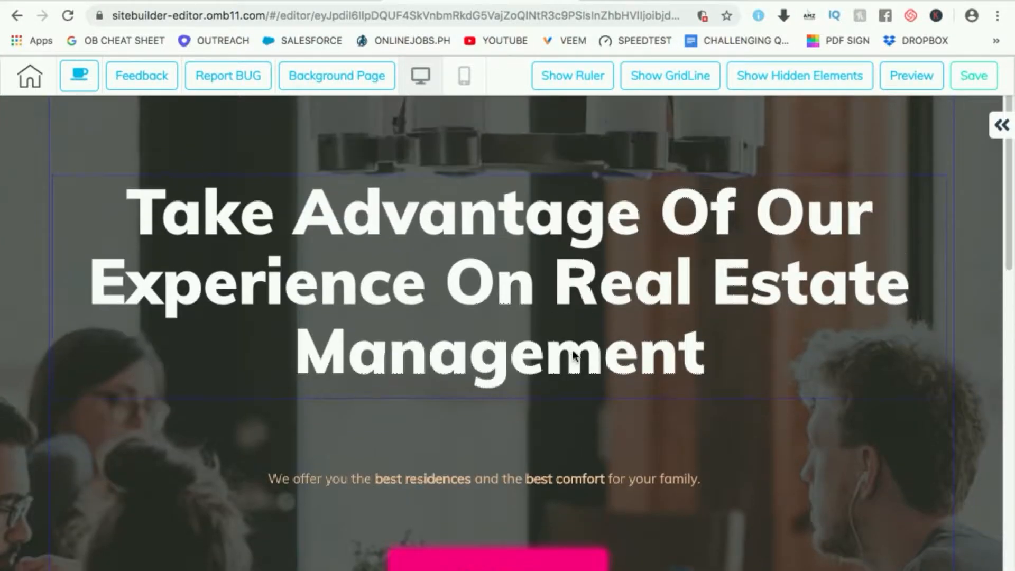
pyautogui.click(925, 77)
pyautogui.scroll(-4, 557, 222)
pyautogui.scroll(4, 557, 222)
pyautogui.scroll(-2, 567, 226)
pyautogui.scroll(2, 564, 222)
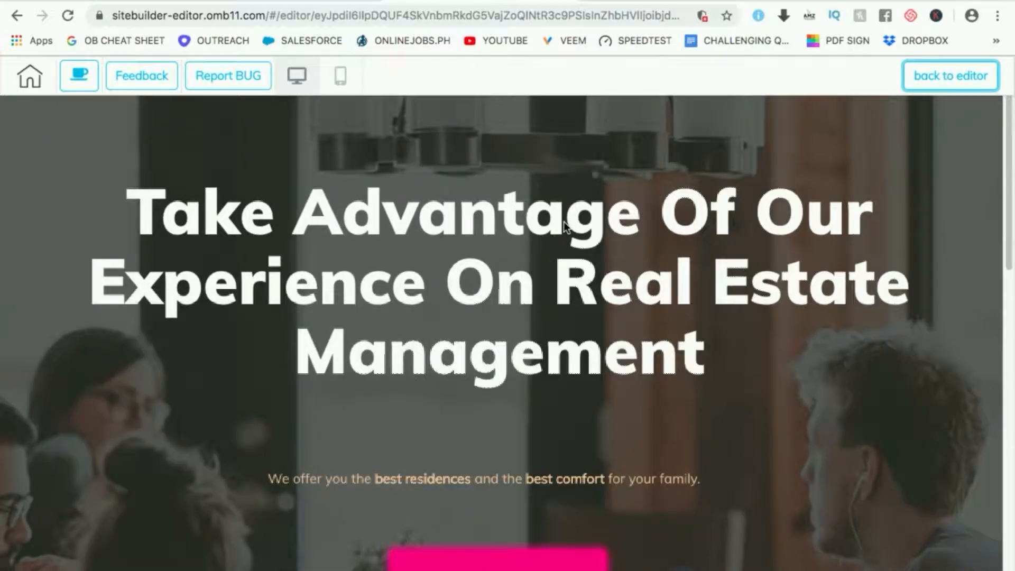
pyautogui.scroll(-15, 558, 223)
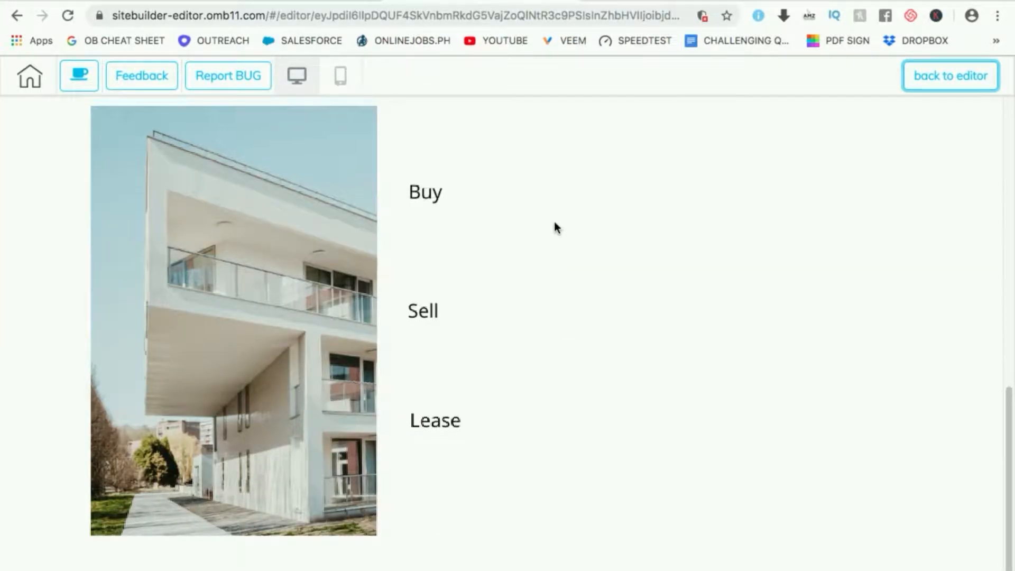
pyautogui.scroll(15, 554, 221)
# Close the preview and add another ready-made Header panel from the panel library to the page.
pyautogui.click(919, 76)
pyautogui.click(1001, 125)
pyautogui.click(825, 156)
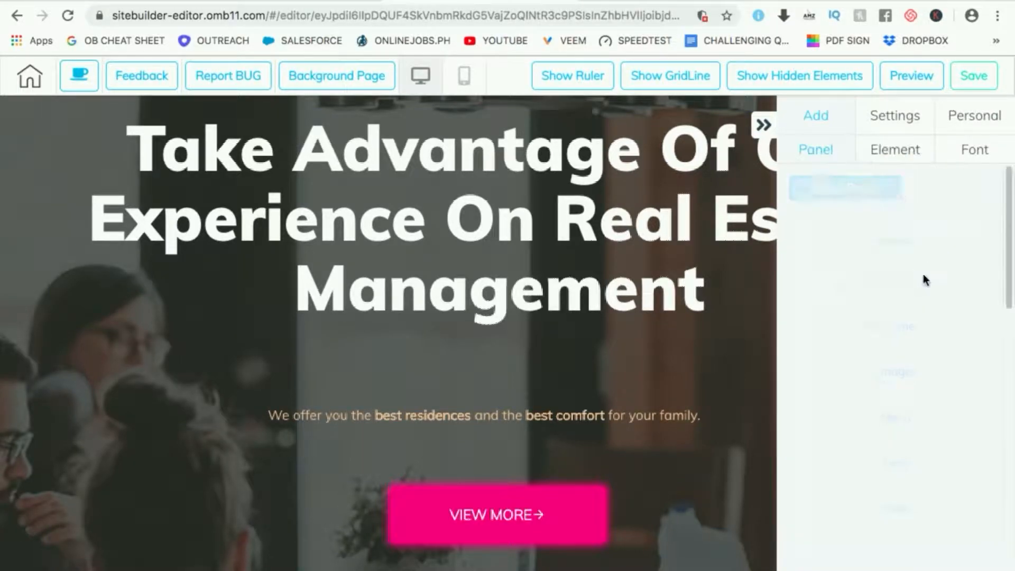
pyautogui.scroll(-1, 899, 454)
pyautogui.scroll(-5, 904, 465)
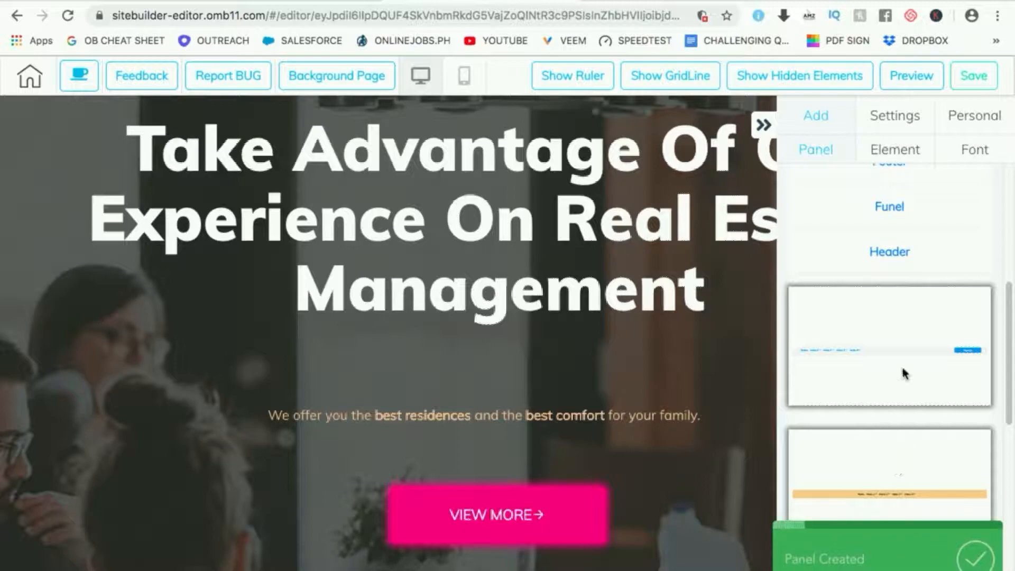
# Find the new orange header panel below the Buy, Sell and Lease section and delete it.
pyautogui.click(763, 124)
pyautogui.scroll(-15, 286, 469)
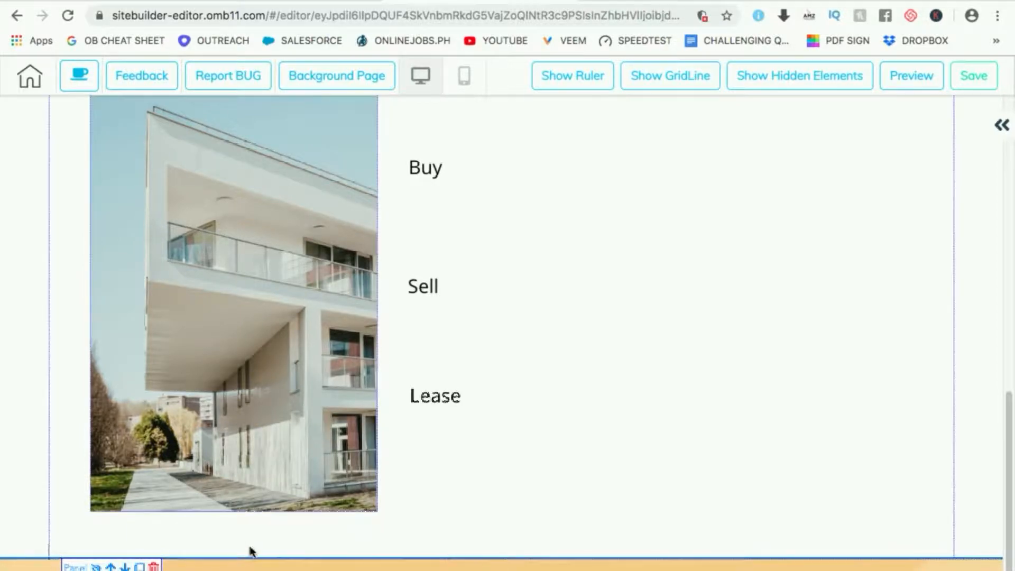
pyautogui.click(154, 568)
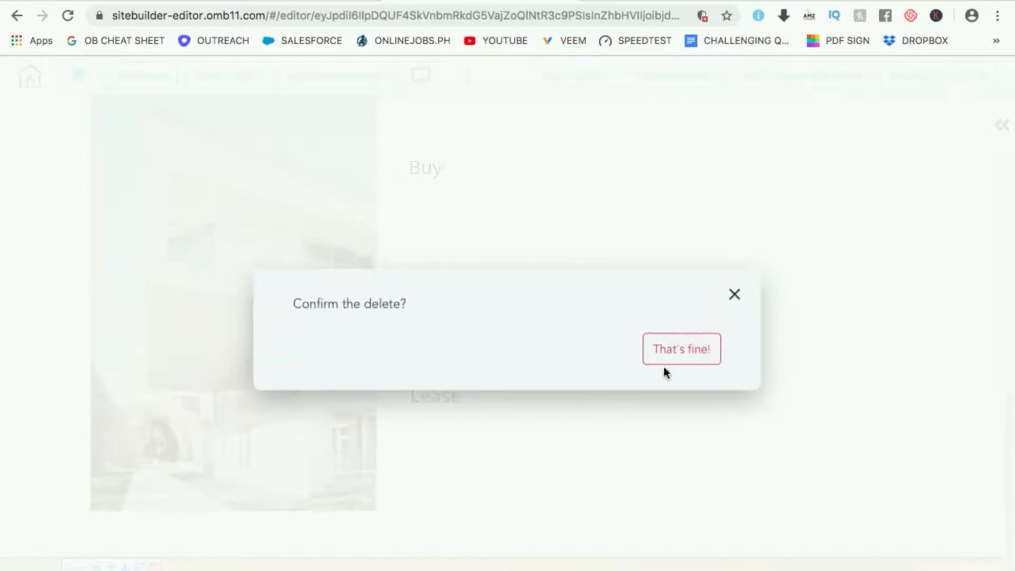
pyautogui.click(692, 355)
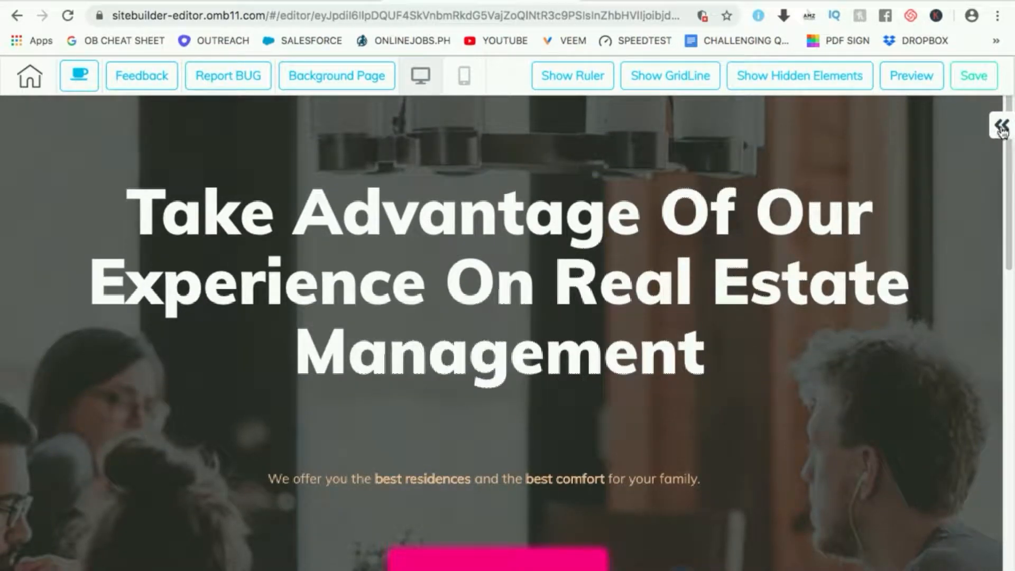
# Open the library of ready-made panels and look through its categories for the next section.
pyautogui.click(1001, 126)
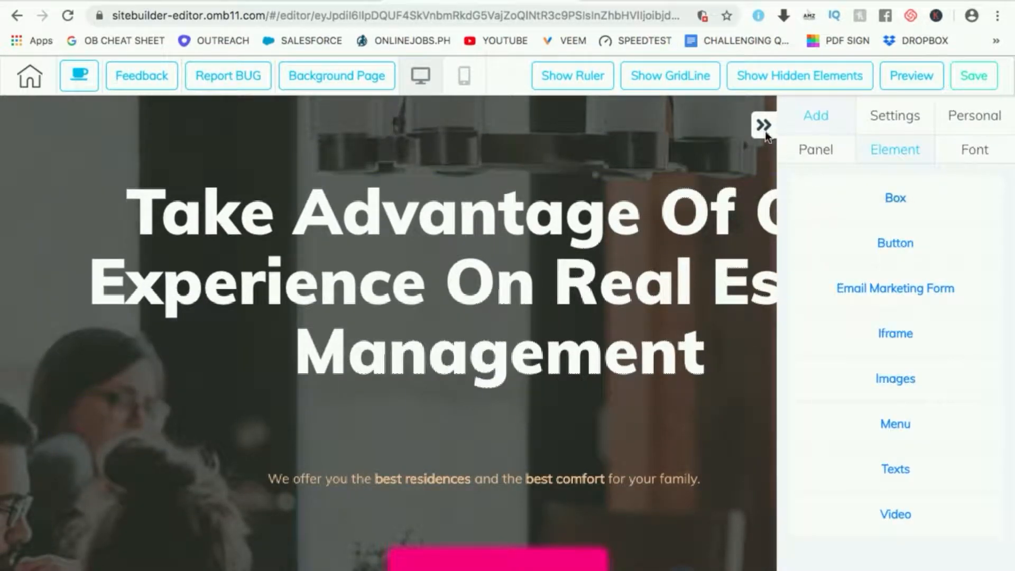
pyautogui.click(814, 150)
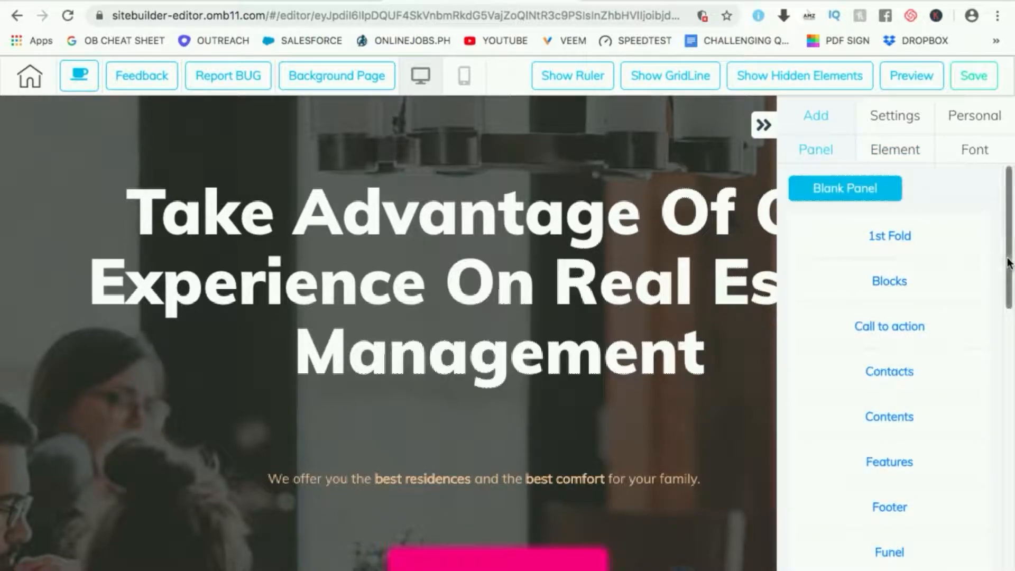
pyautogui.scroll(-3, 1007, 267)
pyautogui.scroll(-1, 898, 370)
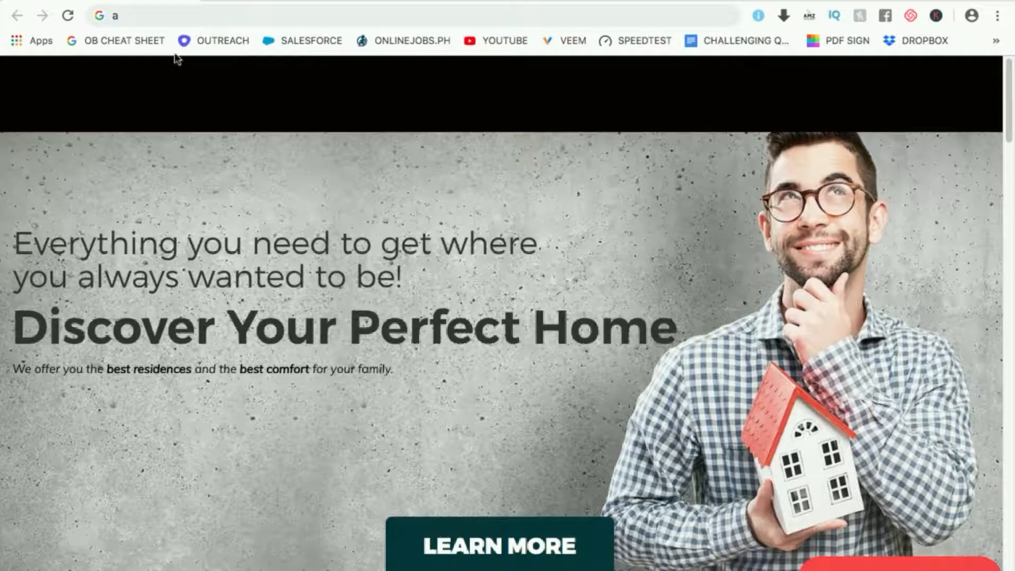
# Switch to the sample landing page and examine its ebook offer, About Me and contact footer sections as a model.
pyautogui.scroll(-10, 354, 266)
pyautogui.scroll(-15, 357, 262)
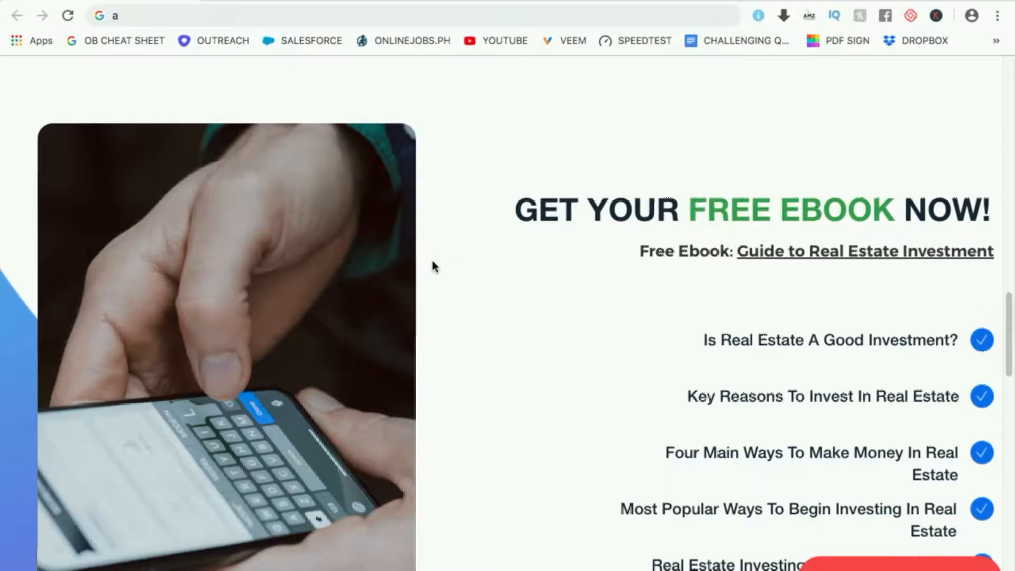
pyautogui.scroll(-5, 423, 262)
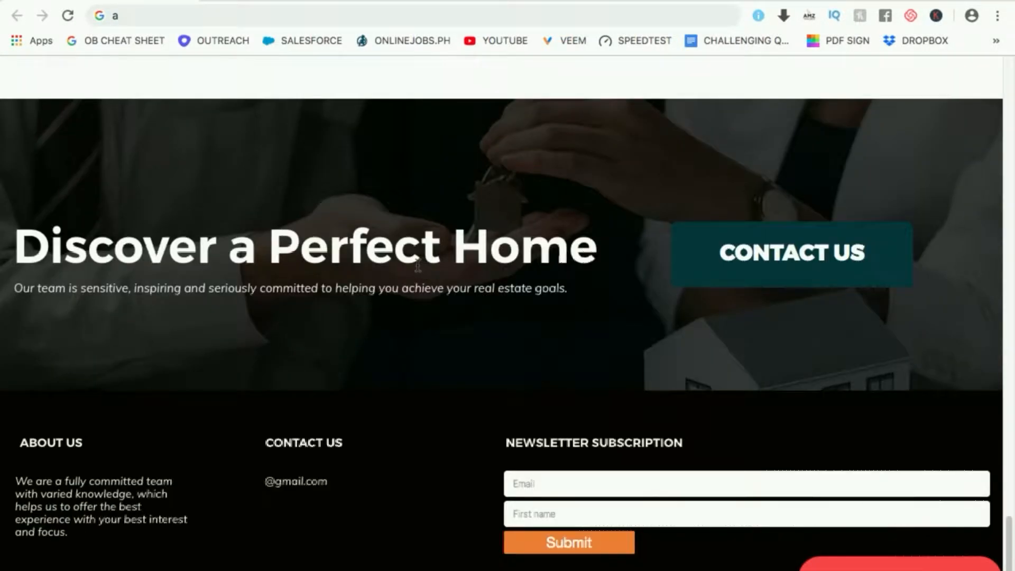
pyautogui.scroll(15, 446, 265)
pyautogui.scroll(-6, 446, 265)
pyautogui.tripleClick(442, 254)
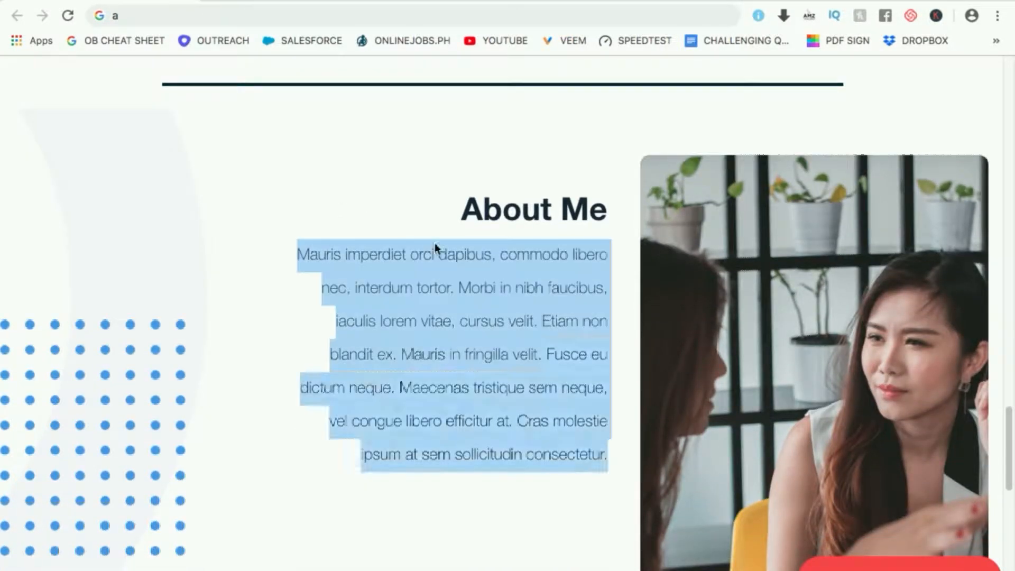
pyautogui.scroll(10, 407, 201)
pyautogui.scroll(5, 402, 201)
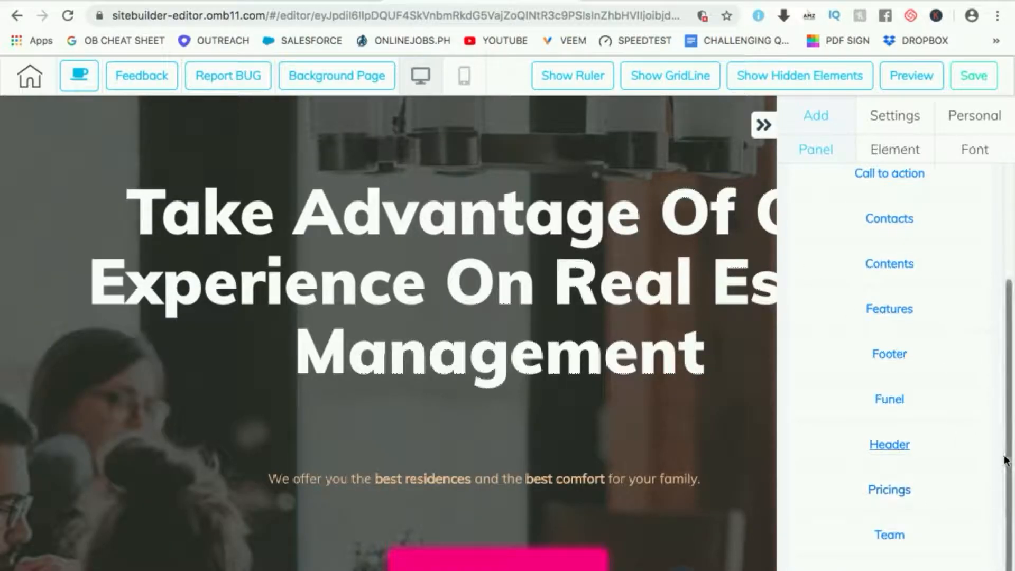
# Return to the site builder, compare the Team panels and add the one with three round portraits to the page.
pyautogui.click(890, 537)
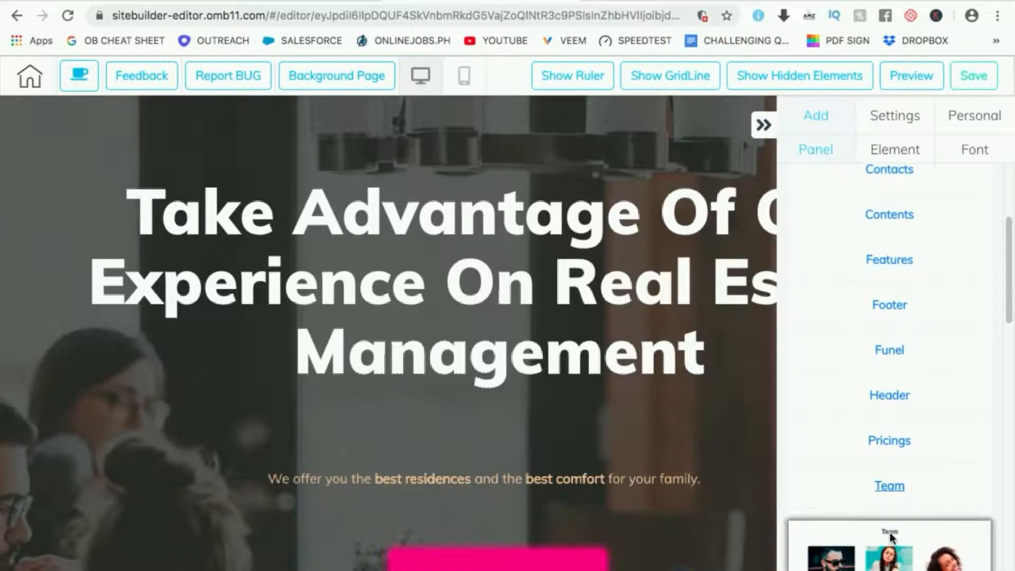
pyautogui.scroll(-7, 1011, 235)
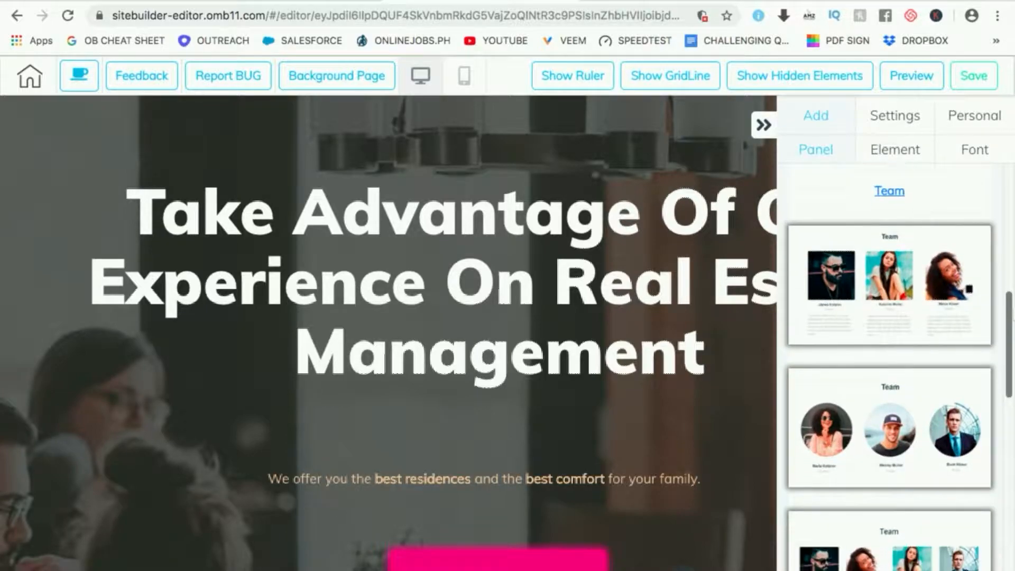
pyautogui.scroll(-3, 889, 365)
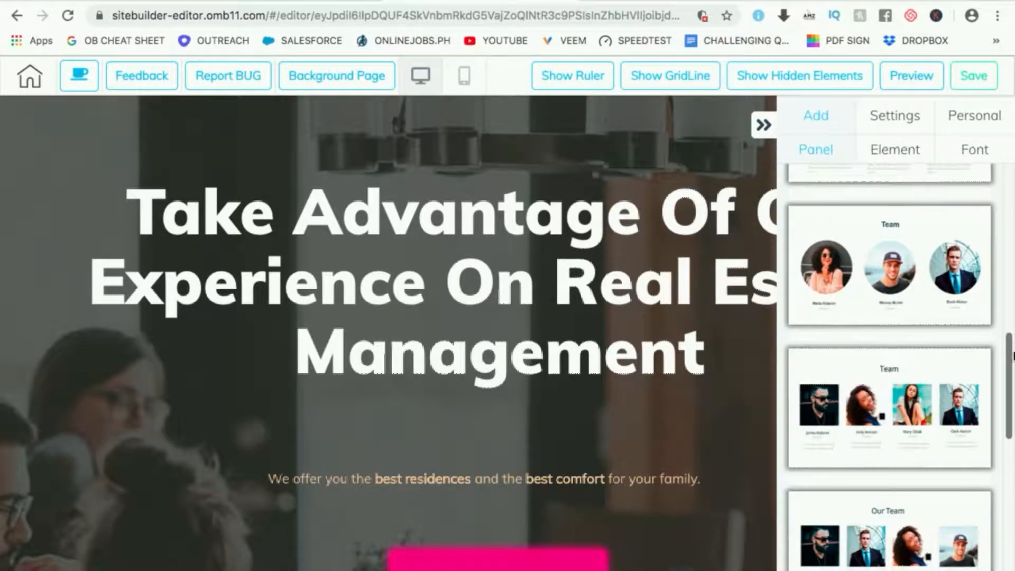
pyautogui.scroll(-3, 1012, 404)
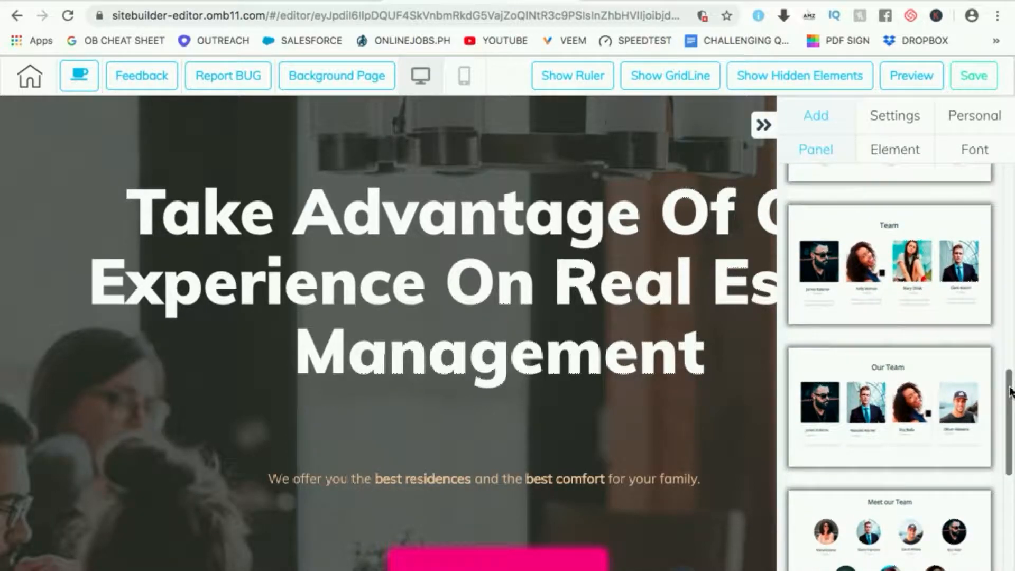
pyautogui.scroll(6, 1012, 407)
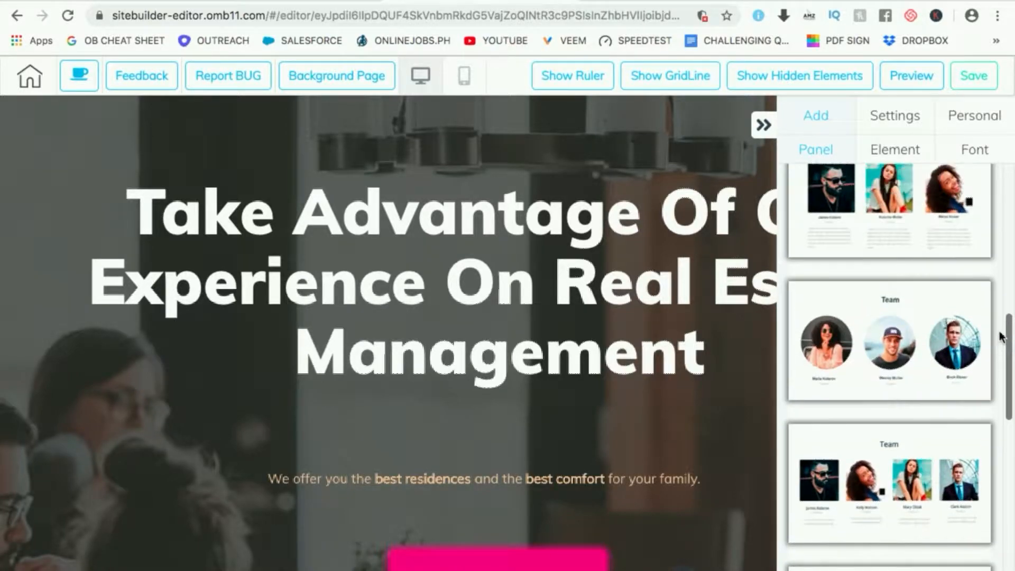
pyautogui.scroll(2, 1007, 327)
pyautogui.scroll(-2, 1011, 327)
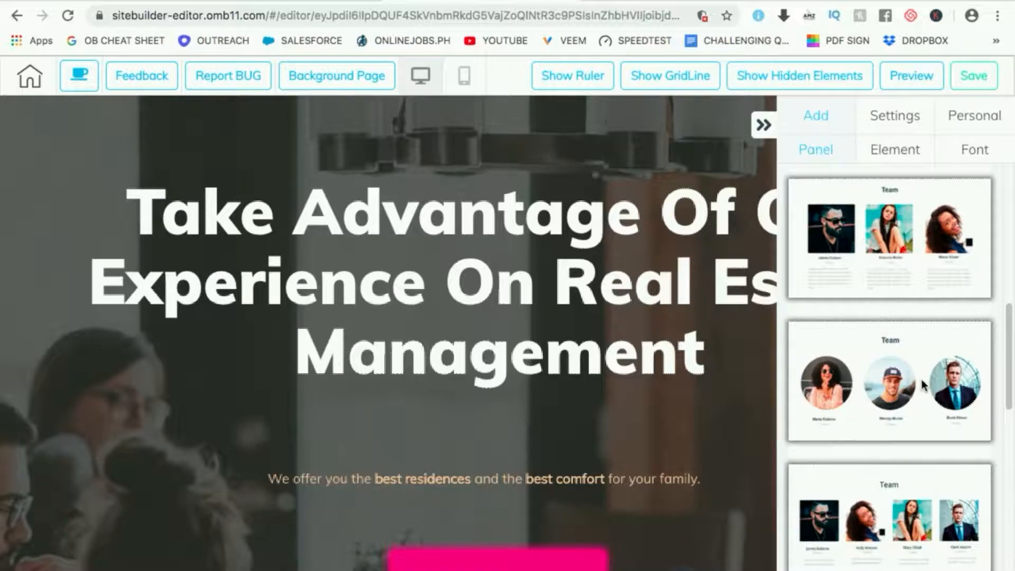
pyautogui.click(843, 376)
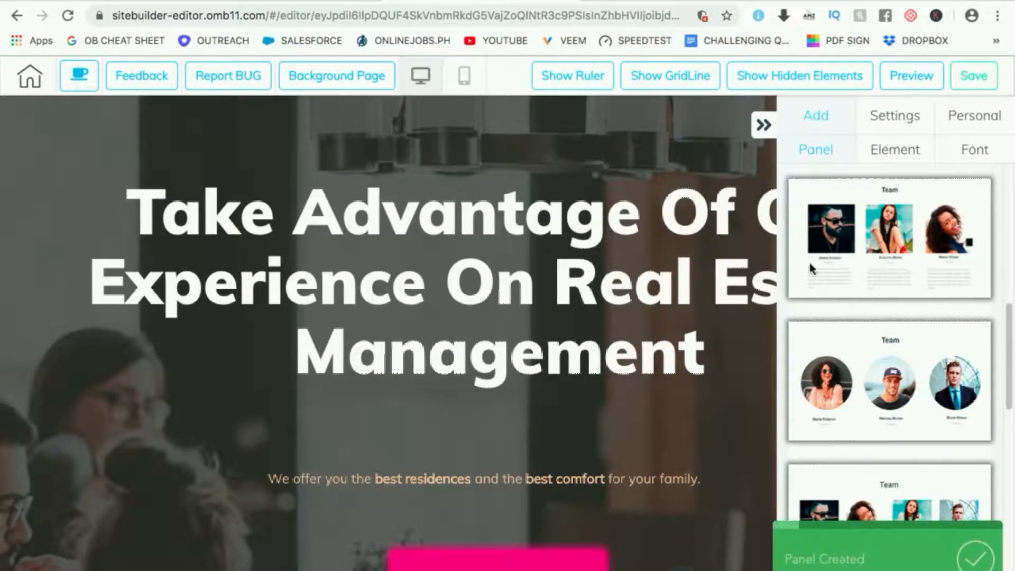
# Check the page from the hero down to the new Team panel and its member names and positions.
pyautogui.click(762, 127)
pyautogui.scroll(-15, 717, 398)
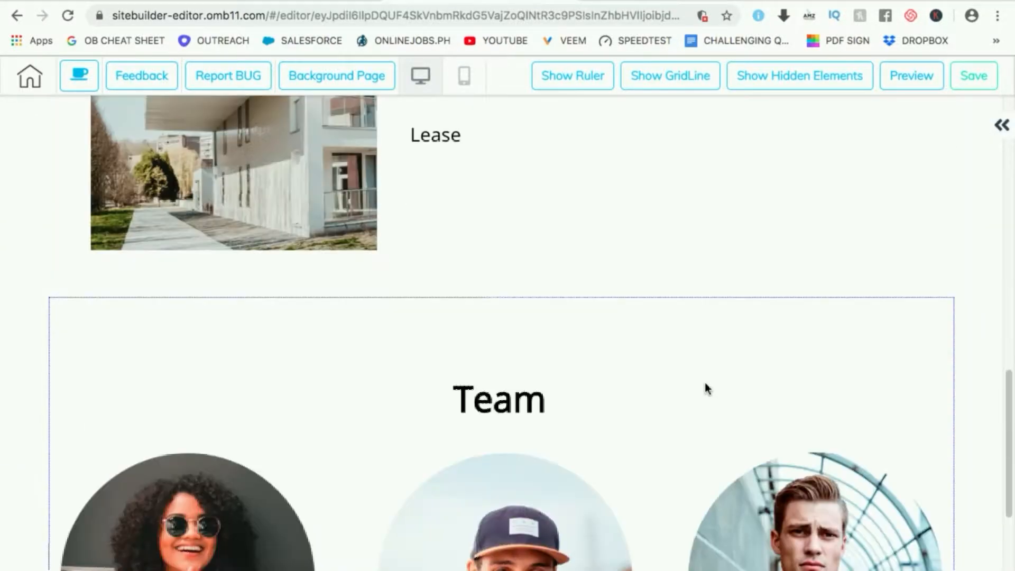
pyautogui.scroll(-5, 707, 390)
pyautogui.scroll(20, 686, 333)
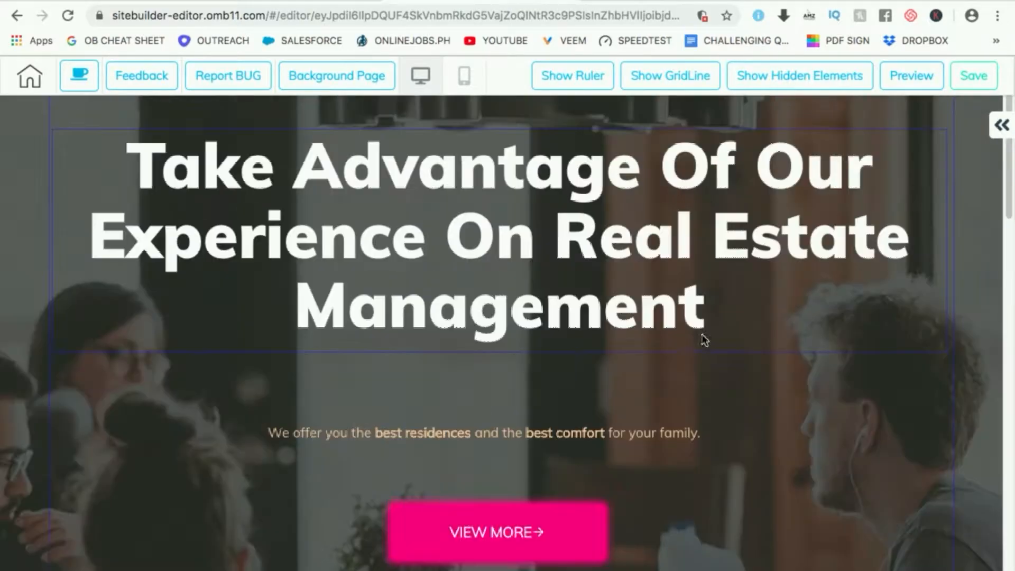
pyautogui.scroll(-12, 706, 338)
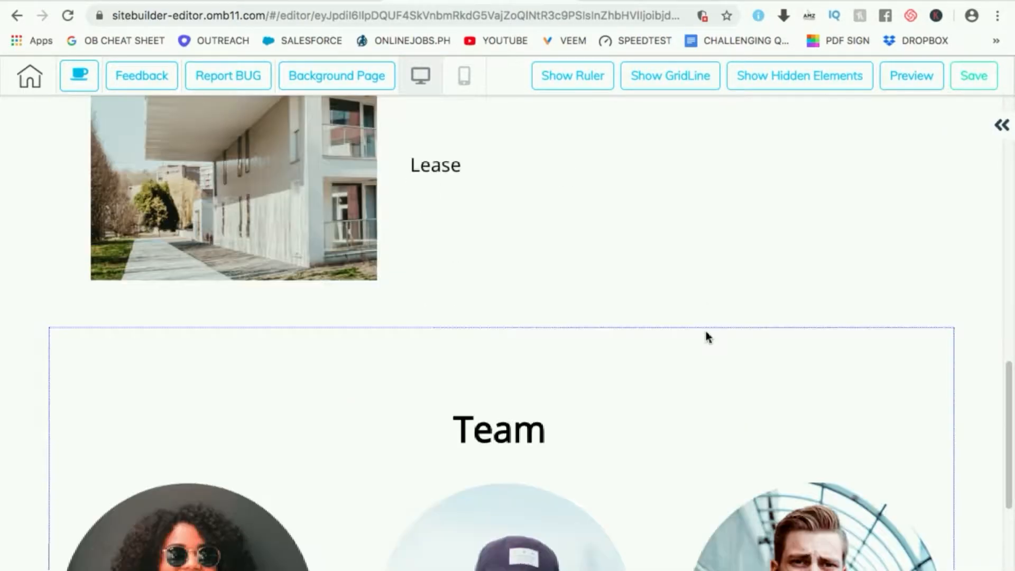
pyautogui.scroll(-3, 708, 337)
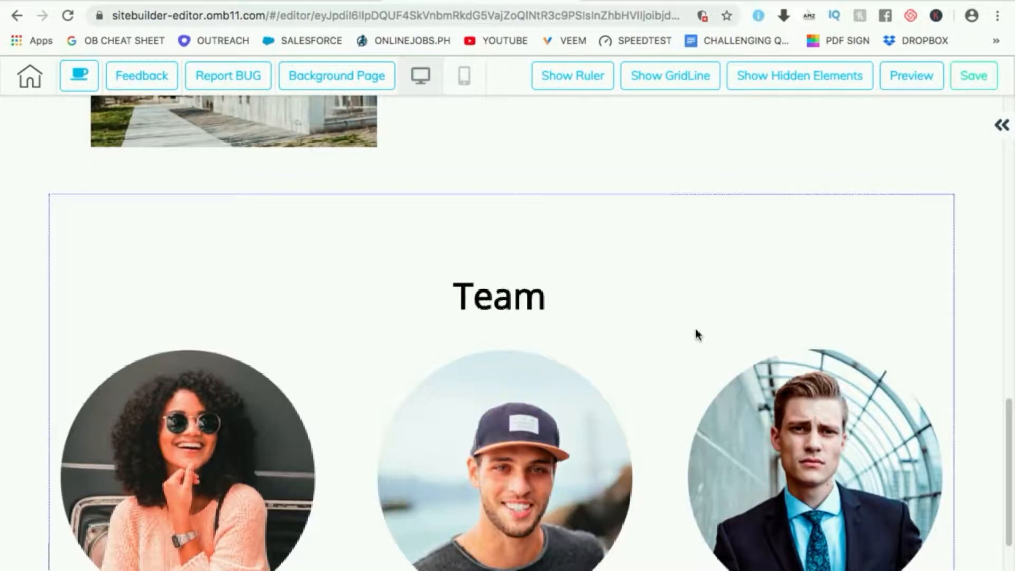
pyautogui.scroll(-3, 693, 321)
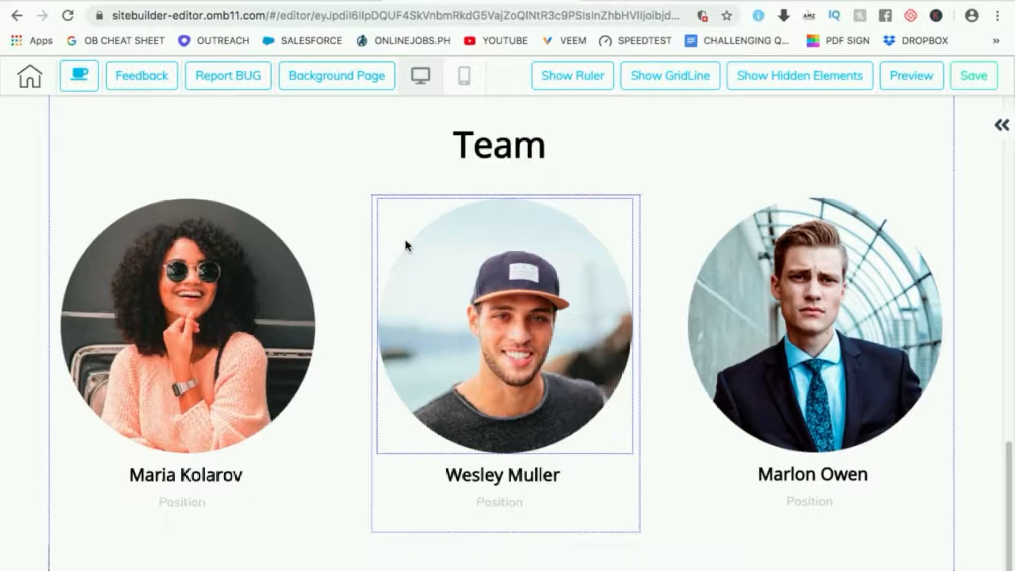
pyautogui.scroll(2, 418, 251)
# Change the Team panel's heading to "Meet Our Team" and save the text.
pyautogui.click(498, 268)
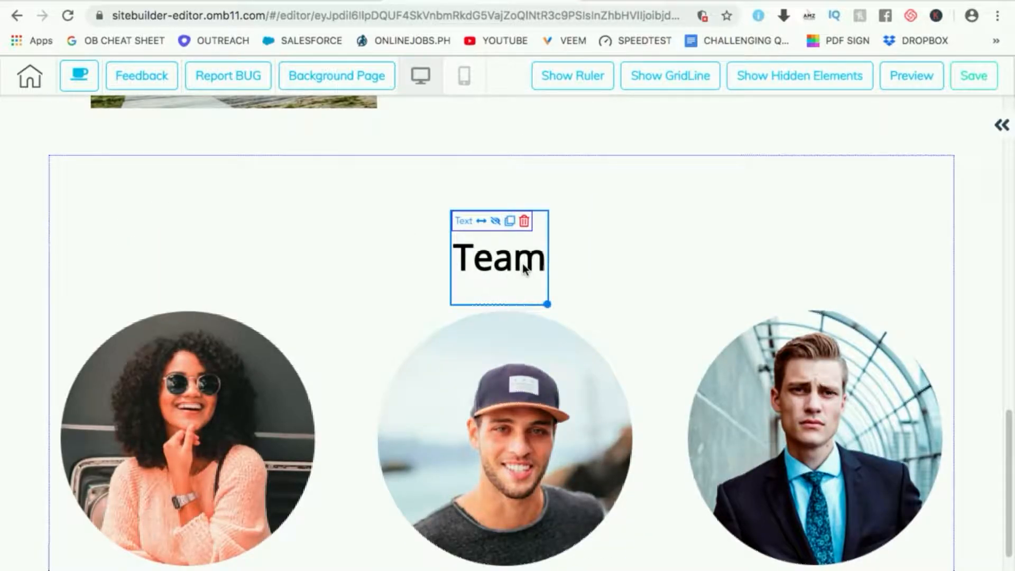
pyautogui.doubleClick(521, 262)
pyautogui.doubleClick(508, 258)
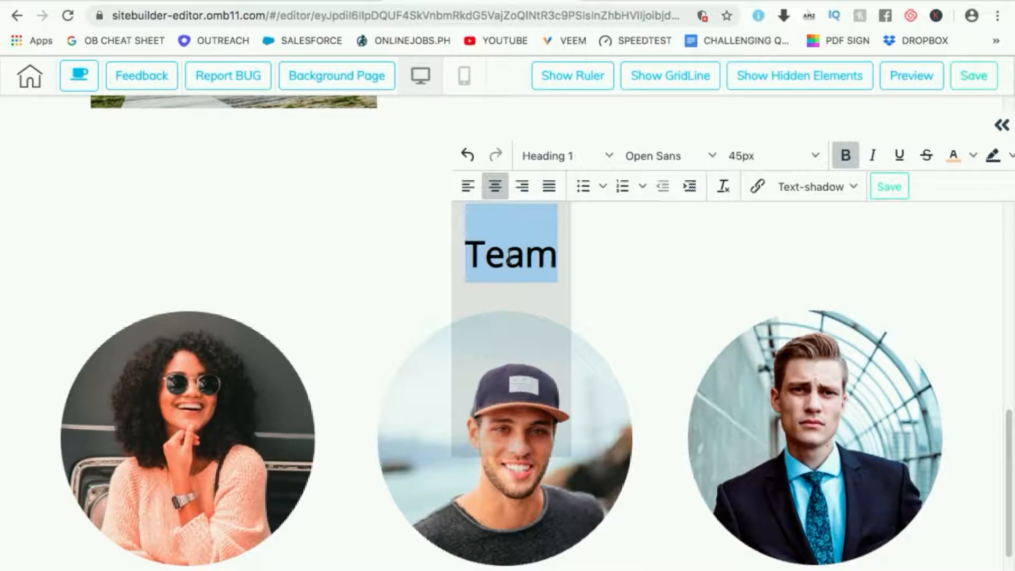
pyautogui.press('Left')
pyautogui.write('Meet Ou')
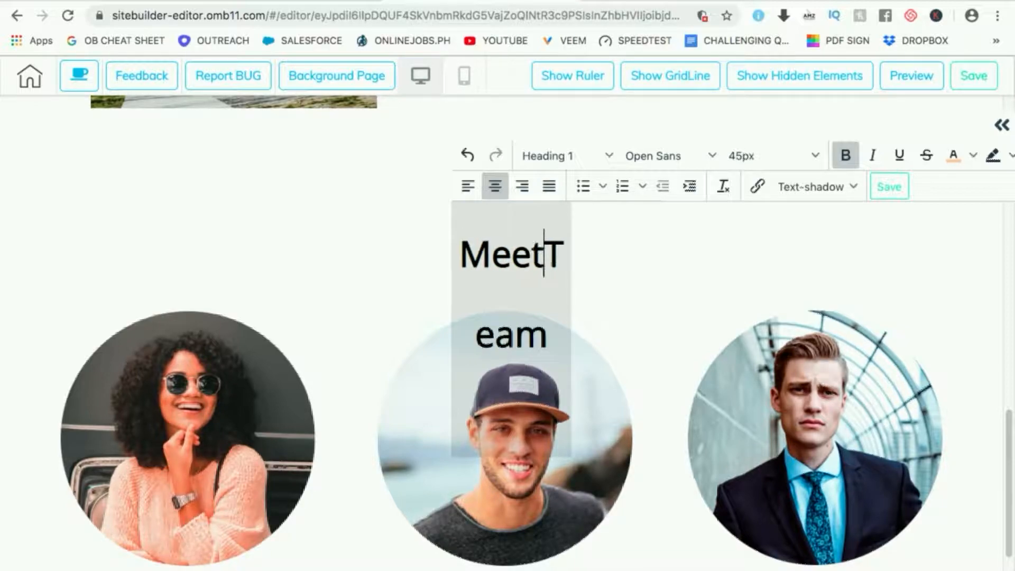
pyautogui.write('r')
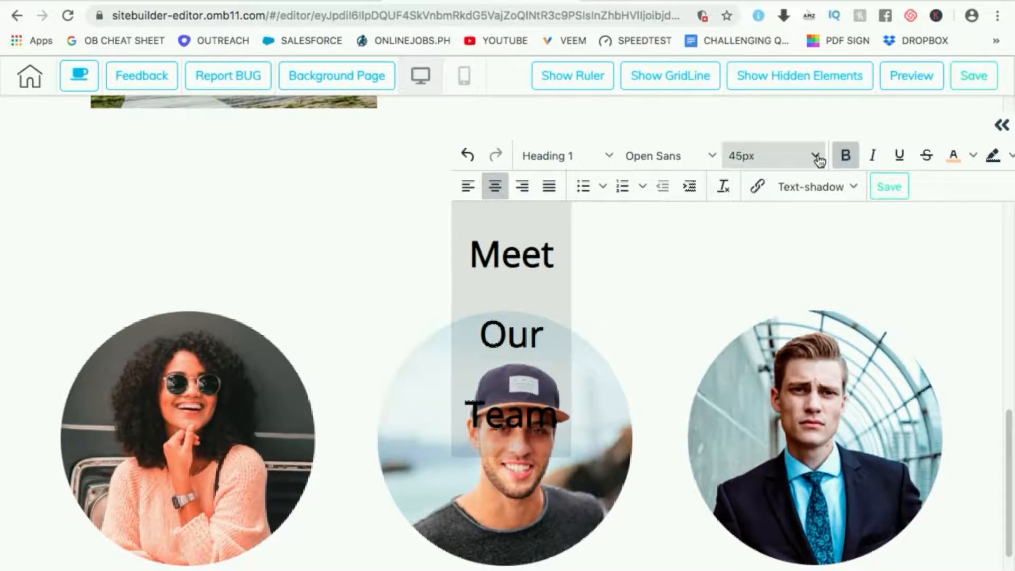
pyautogui.click(690, 189)
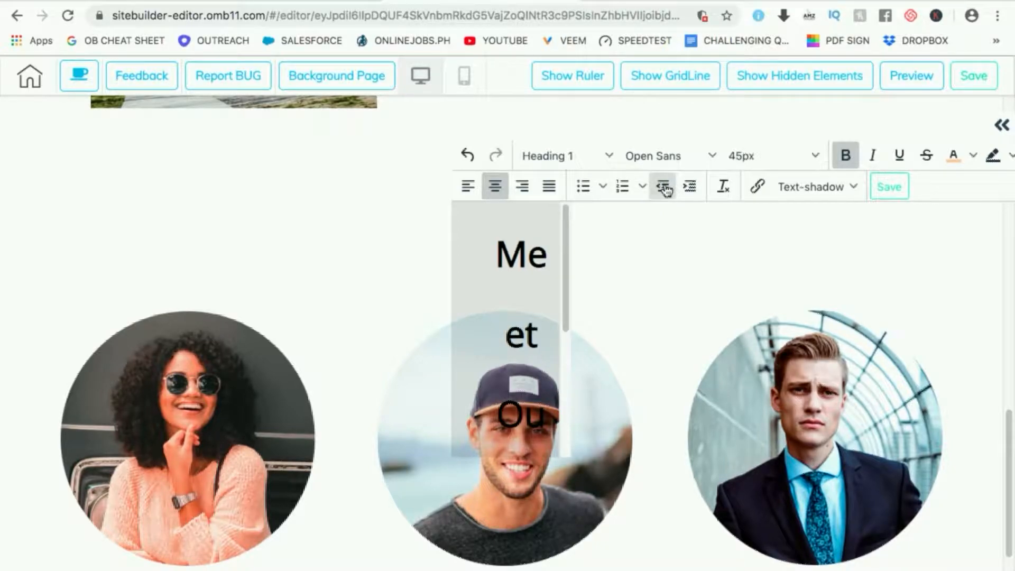
pyautogui.click(663, 187)
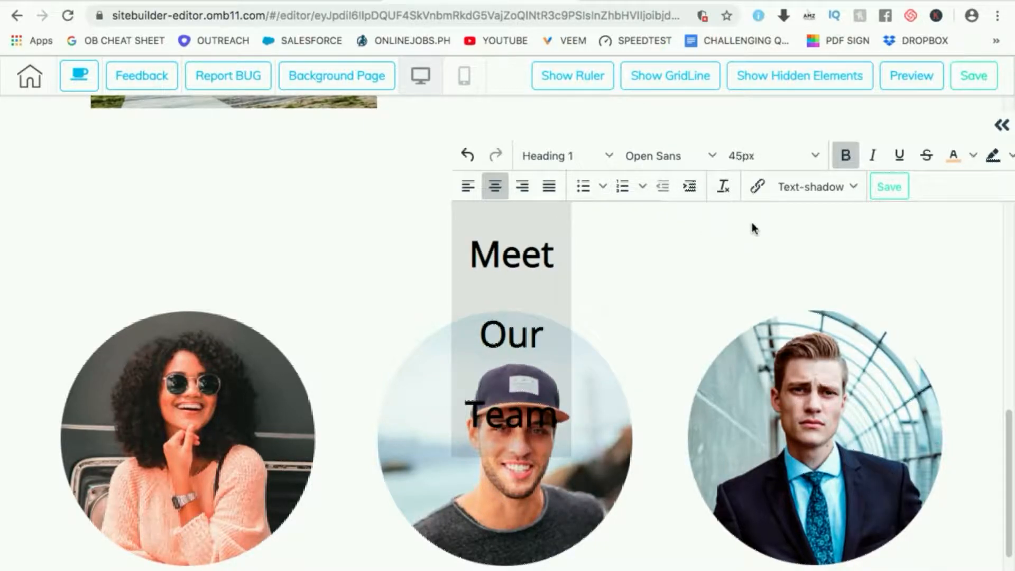
pyautogui.click(888, 186)
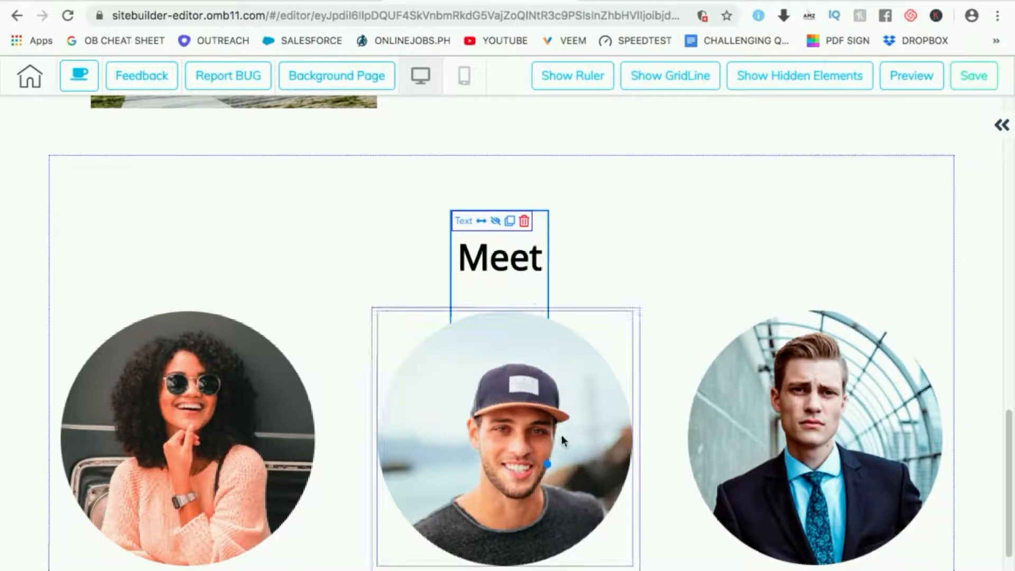
# Widen the "Meet Our Team" text box to fit the heading on one line and center it above the portraits.
pyautogui.moveTo(547, 464); pyautogui.dragTo(771, 327)
pyautogui.moveTo(544, 259); pyautogui.dragTo(592, 261)
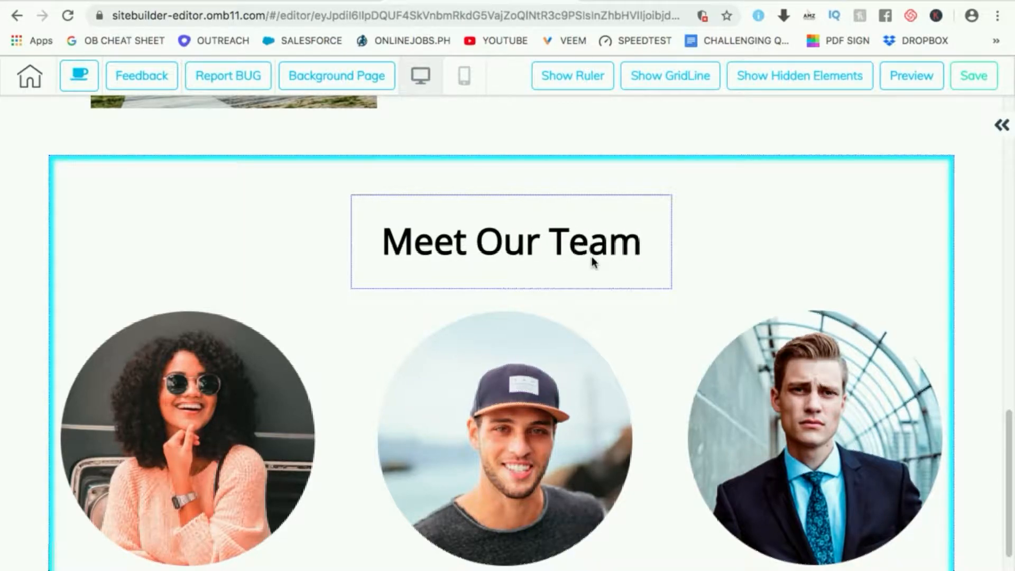
# Widen the position text box under the first team member's name to make room for a longer job title.
pyautogui.scroll(-2, 622, 312)
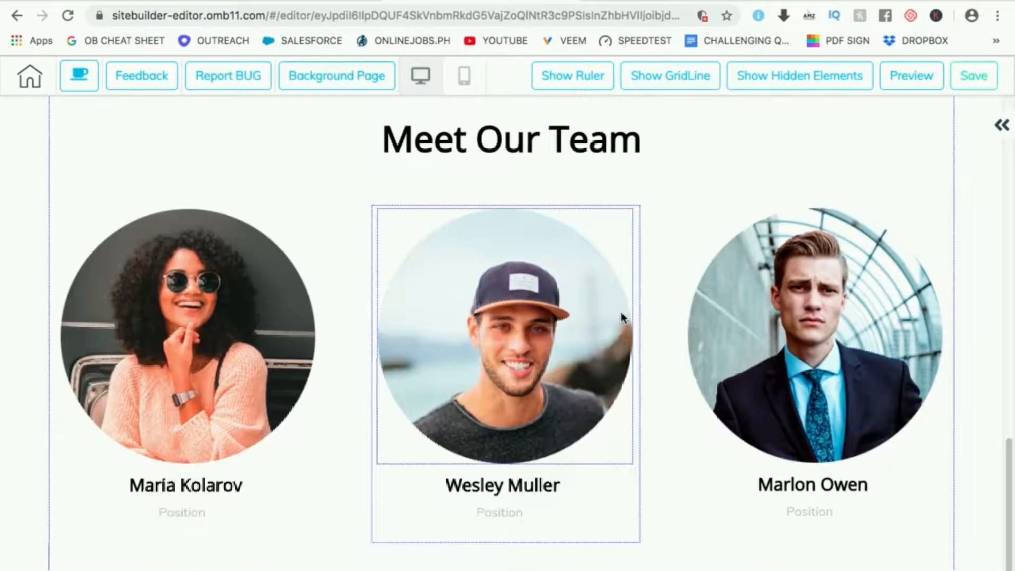
pyautogui.scroll(-1, 621, 312)
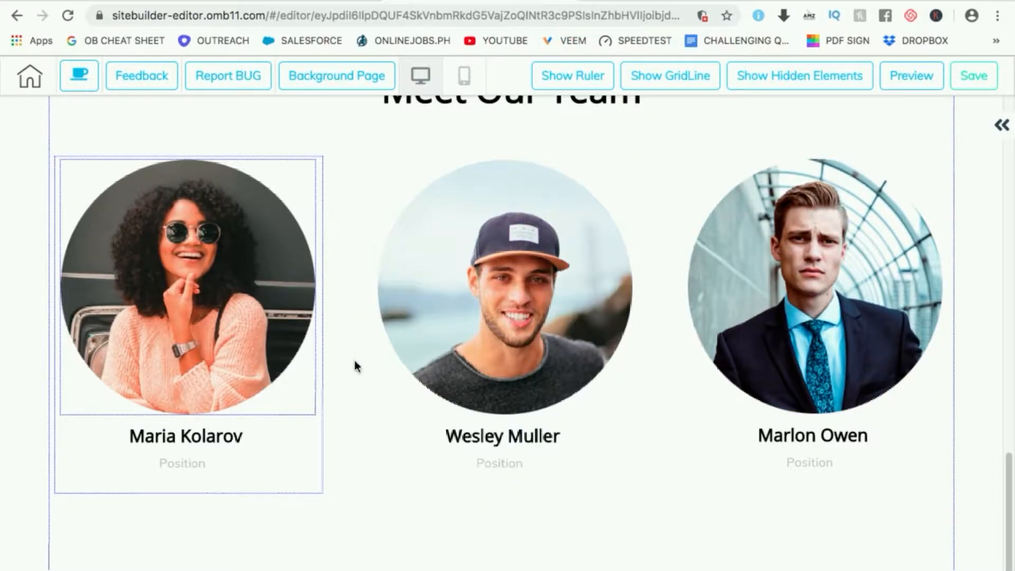
pyautogui.click(182, 468)
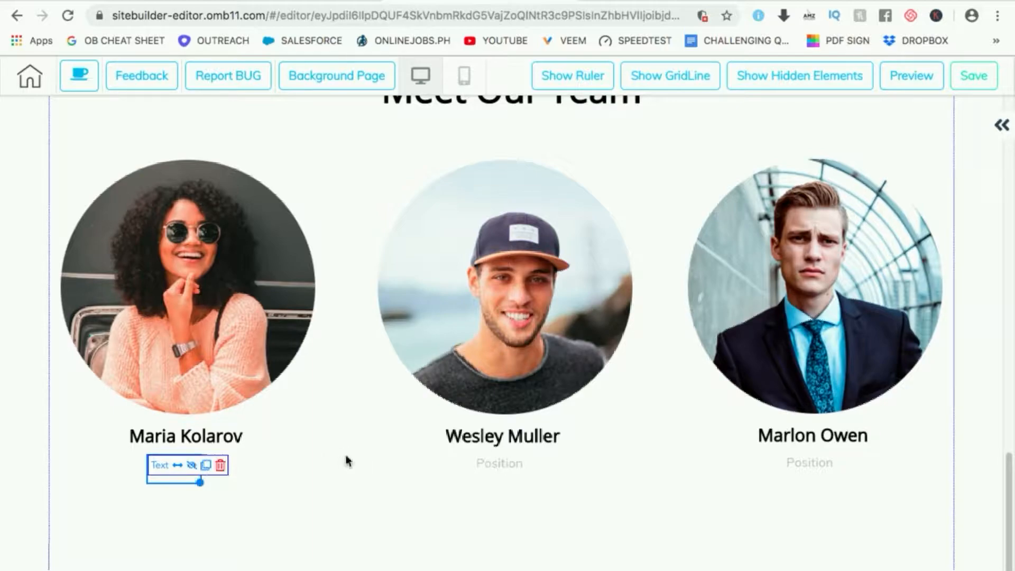
pyautogui.click(266, 491)
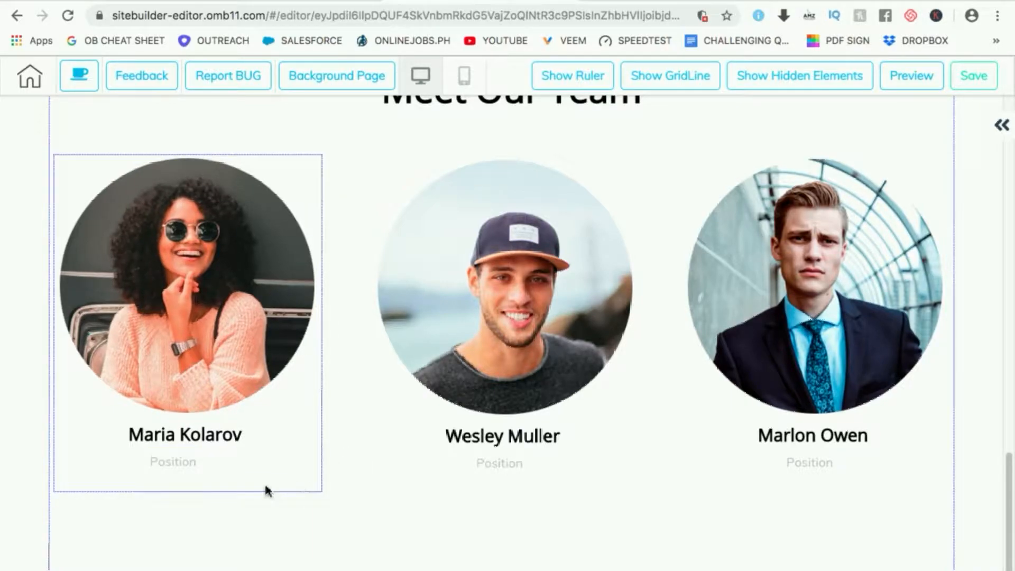
pyautogui.click(178, 469)
pyautogui.moveTo(199, 479); pyautogui.dragTo(301, 483)
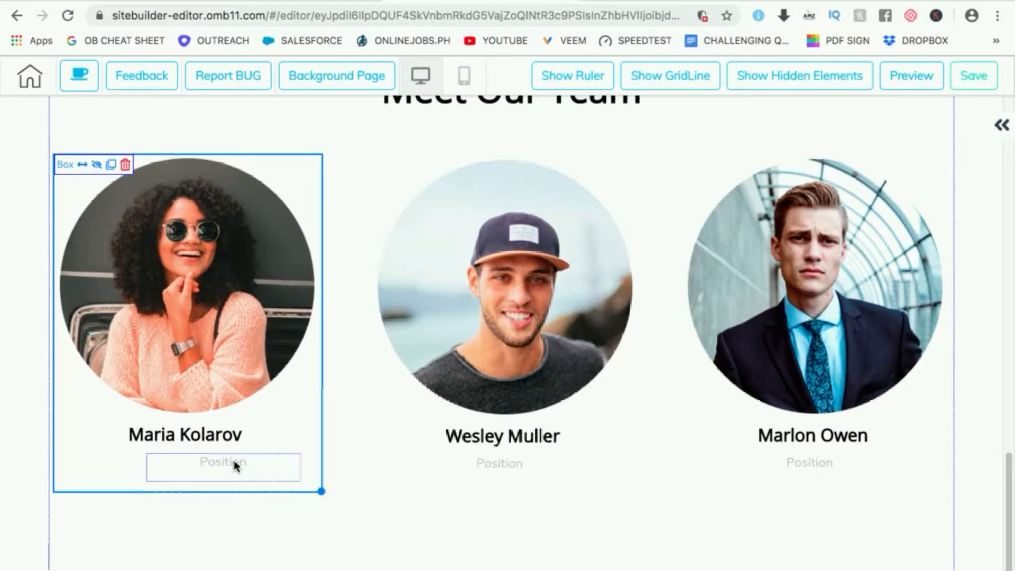
# Replace the first team member's placeholder position with "Admin Officer".
pyautogui.doubleClick(234, 463)
pyautogui.doubleClick(243, 459)
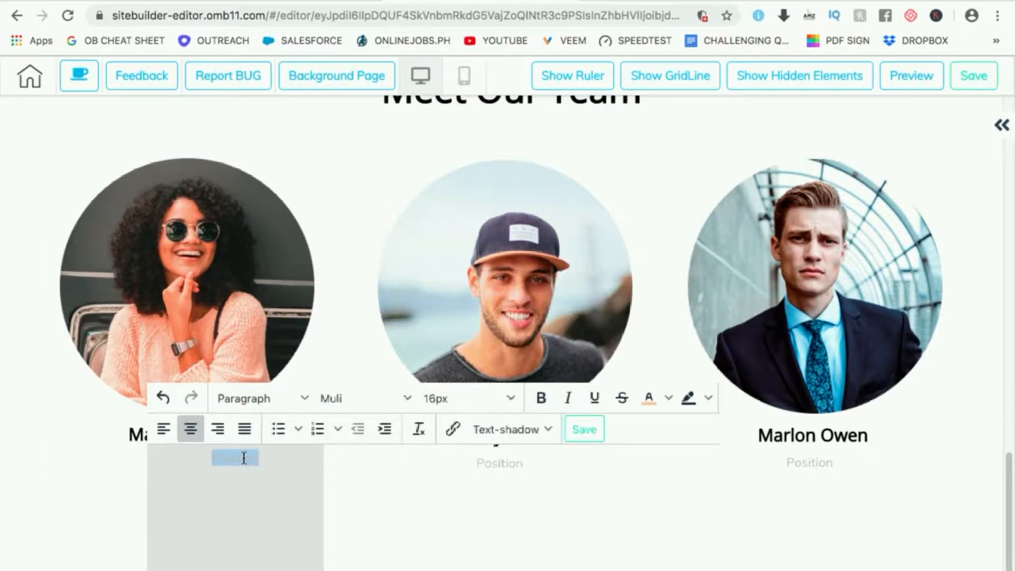
pyautogui.write('S')
pyautogui.write('dmin Officer')
# Color the "Admin Officer" text black and save the text.
pyautogui.click(668, 400)
pyautogui.doubleClick(259, 459)
pyautogui.tripleClick(259, 458)
pyautogui.click(669, 400)
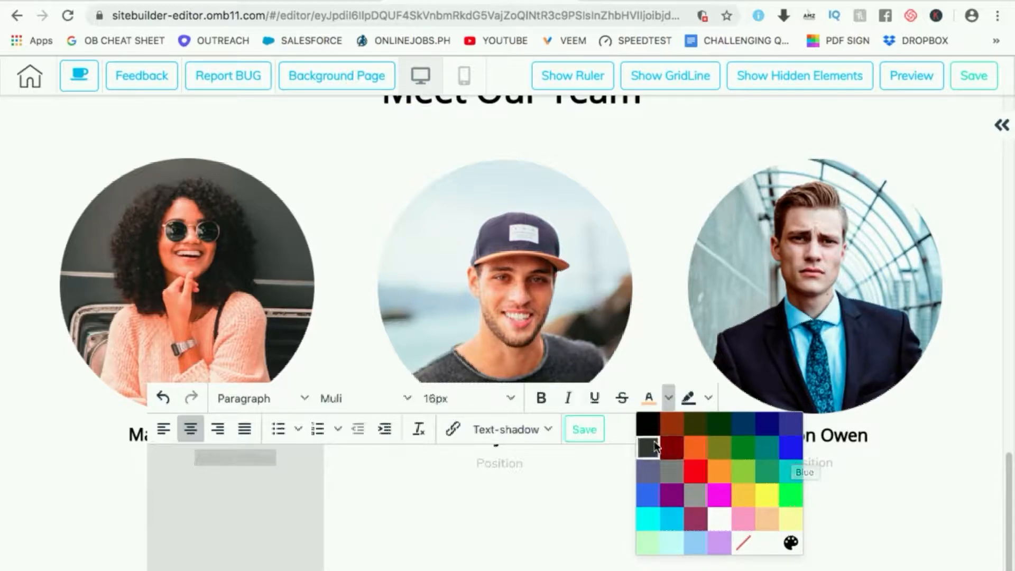
pyautogui.click(652, 425)
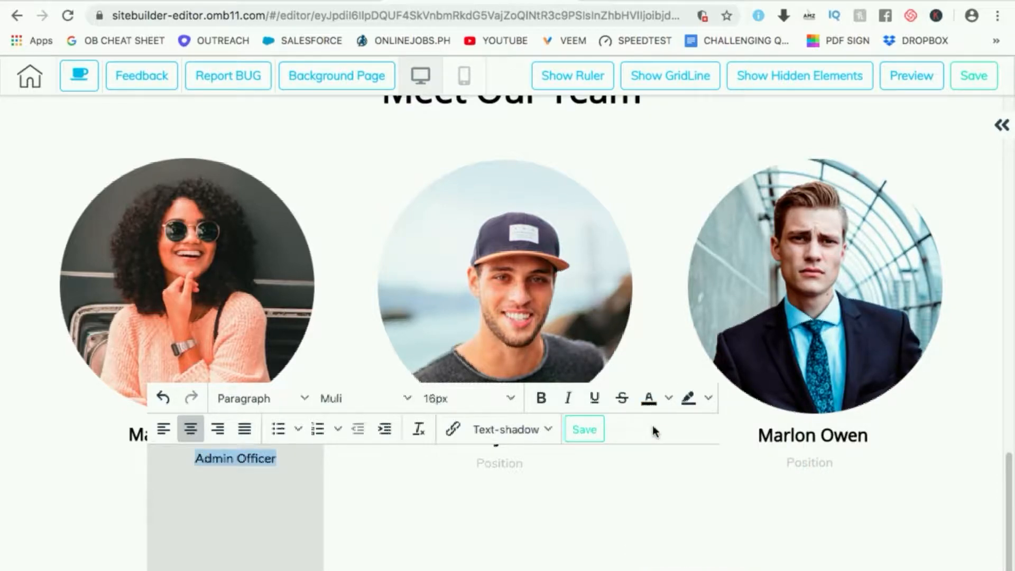
pyautogui.click(585, 430)
# Move the "Admin Officer" text box so that it sits centered under the first team member's name.
pyautogui.moveTo(274, 477); pyautogui.dragTo(236, 474)
pyautogui.click(404, 469)
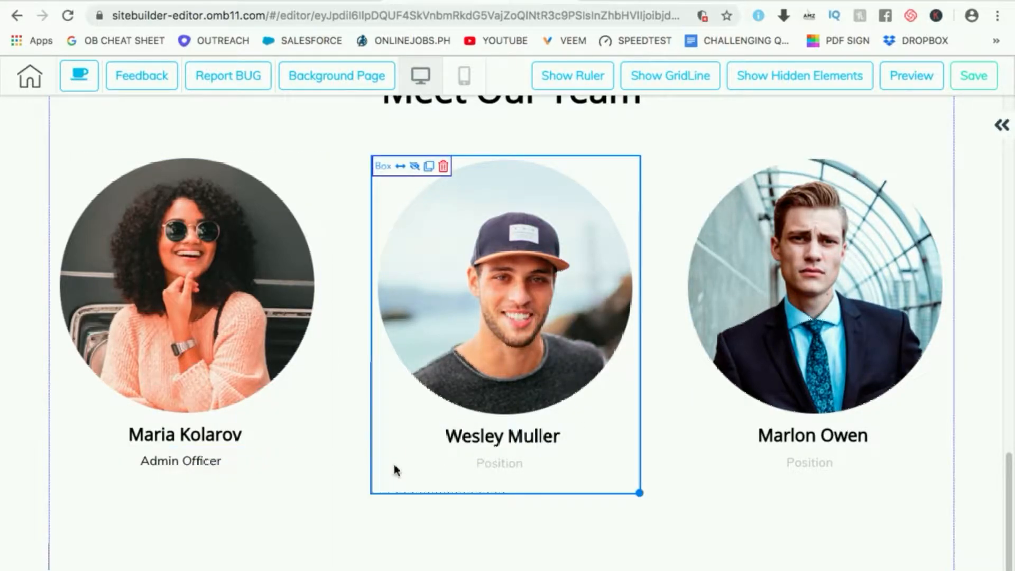
pyautogui.click(237, 466)
pyautogui.moveTo(238, 467); pyautogui.dragTo(245, 465)
pyautogui.click(364, 457)
pyautogui.click(237, 464)
# Widen the second team member's position text box, replace its placeholder with a black "Admin Officer" text and save it.
pyautogui.click(499, 465)
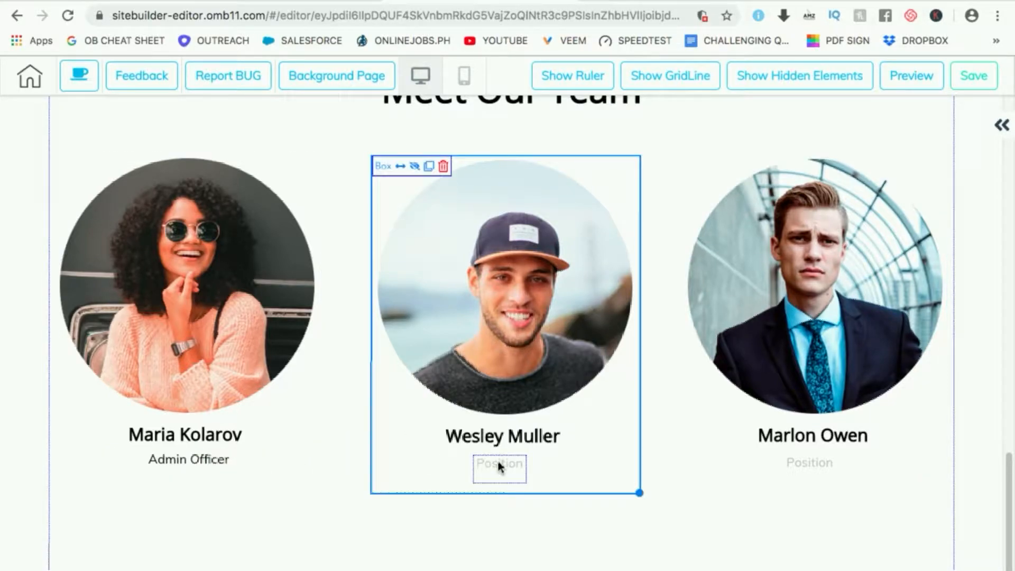
pyautogui.click(500, 466)
pyautogui.moveTo(527, 483); pyautogui.dragTo(617, 482)
pyautogui.doubleClick(562, 465)
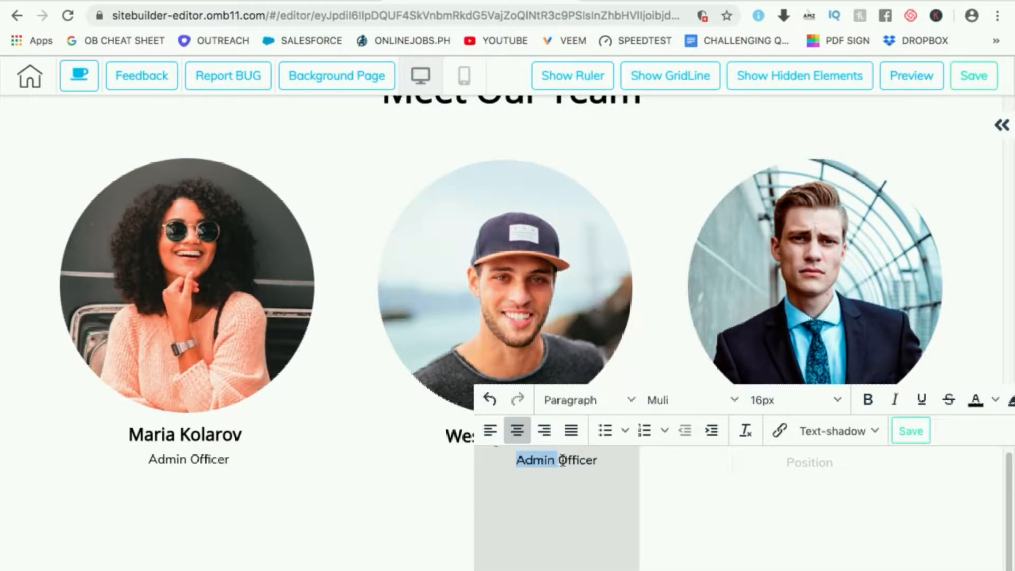
pyautogui.click(567, 460)
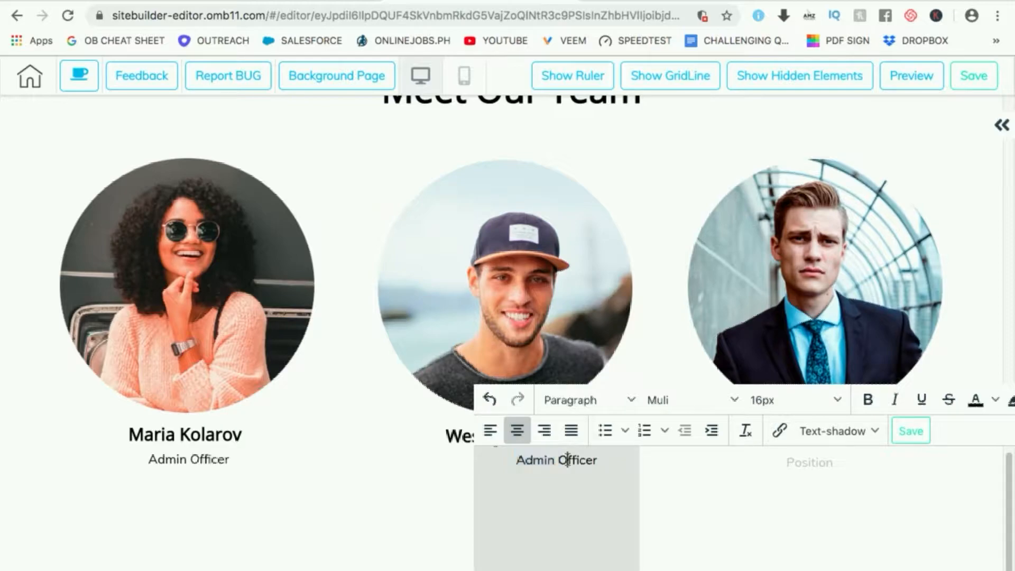
pyautogui.click(912, 431)
# Move the second team member's position text box so that it sits centered under the name.
pyautogui.moveTo(591, 472); pyautogui.dragTo(543, 466)
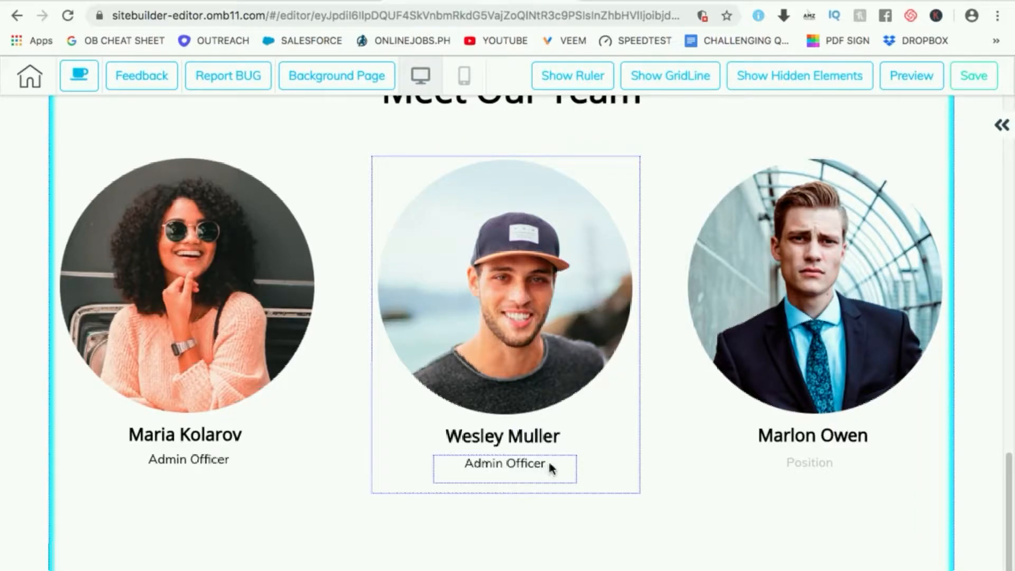
pyautogui.moveTo(556, 467); pyautogui.dragTo(558, 467)
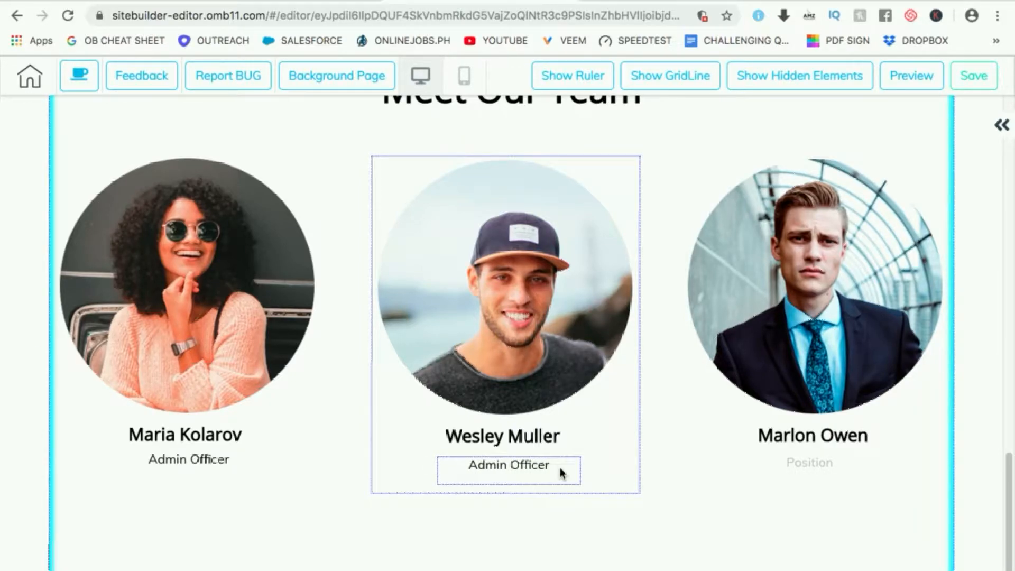
pyautogui.click(561, 469)
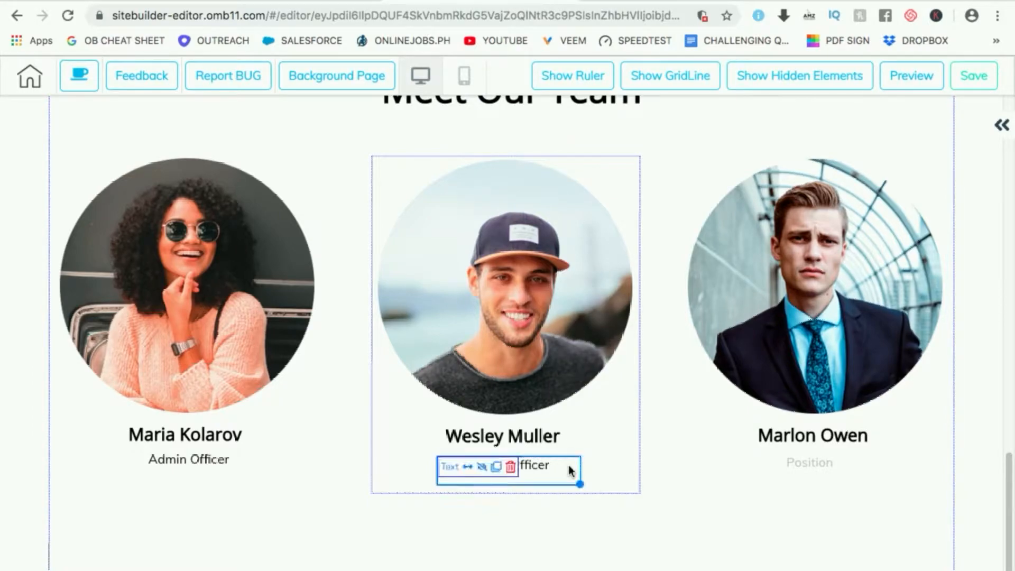
# Change the second team member's position to "Sales Specialist" and save the text.
pyautogui.doubleClick(540, 470)
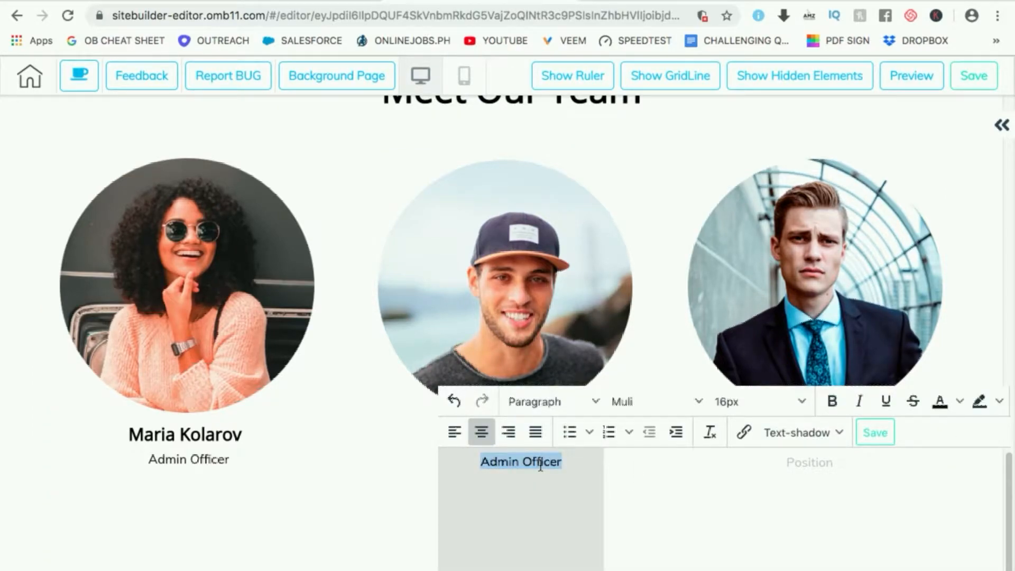
pyautogui.write('Sal')
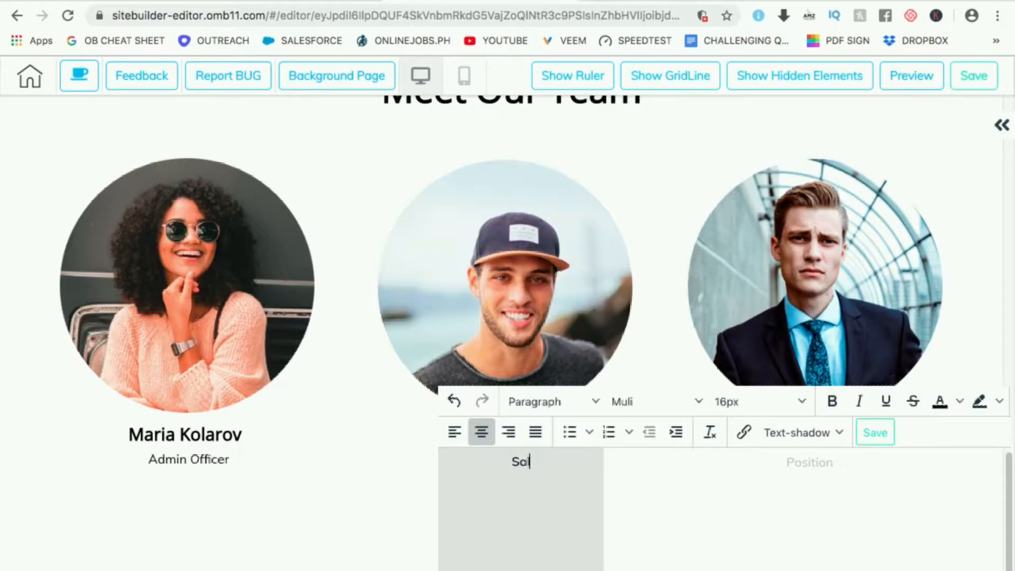
pyautogui.write('es Spedialist')
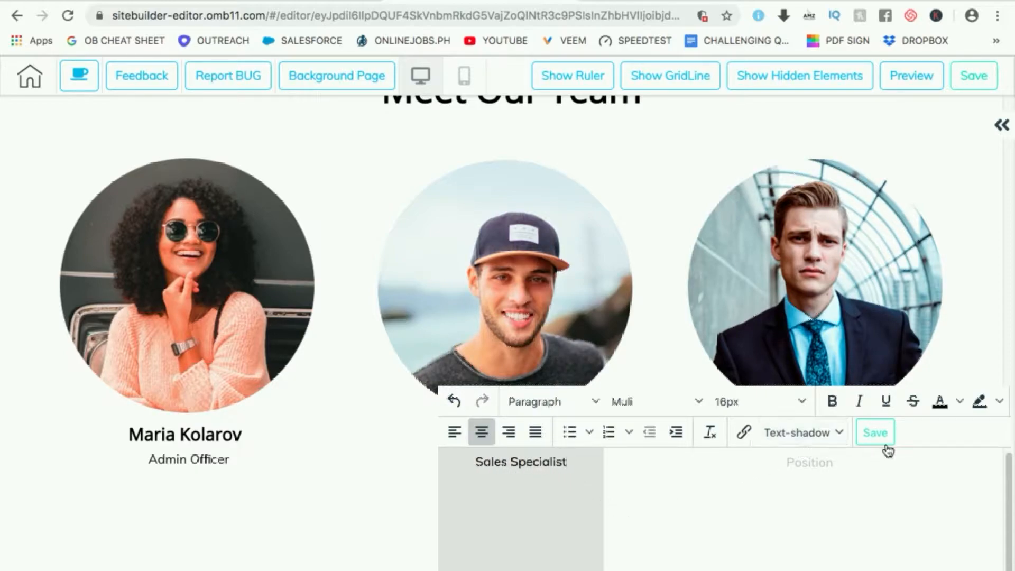
pyautogui.click(875, 432)
pyautogui.click(594, 497)
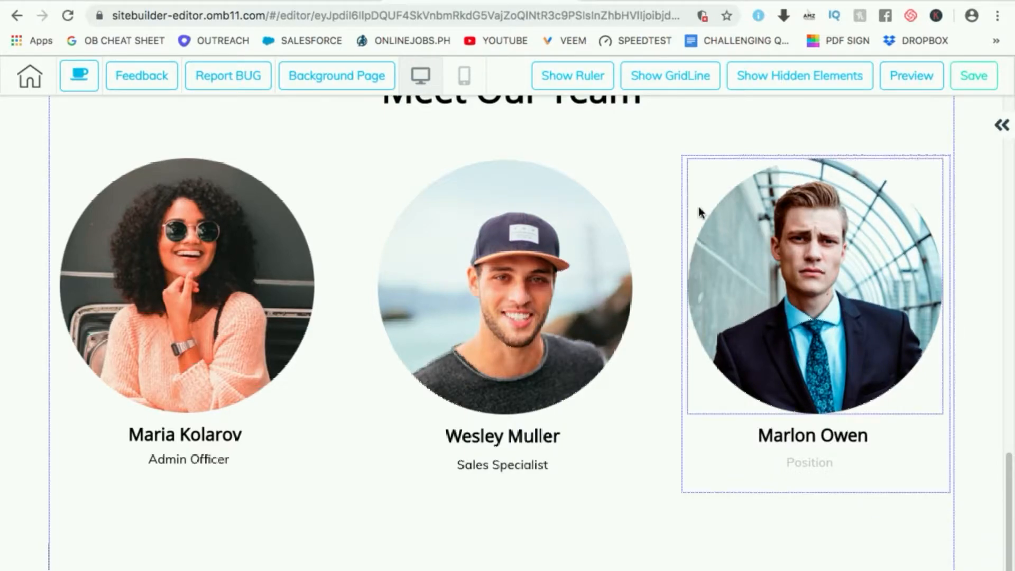
# Show the ruler and grid lines to check the alignment of the team portraits, and hide both again.
pyautogui.click(586, 80)
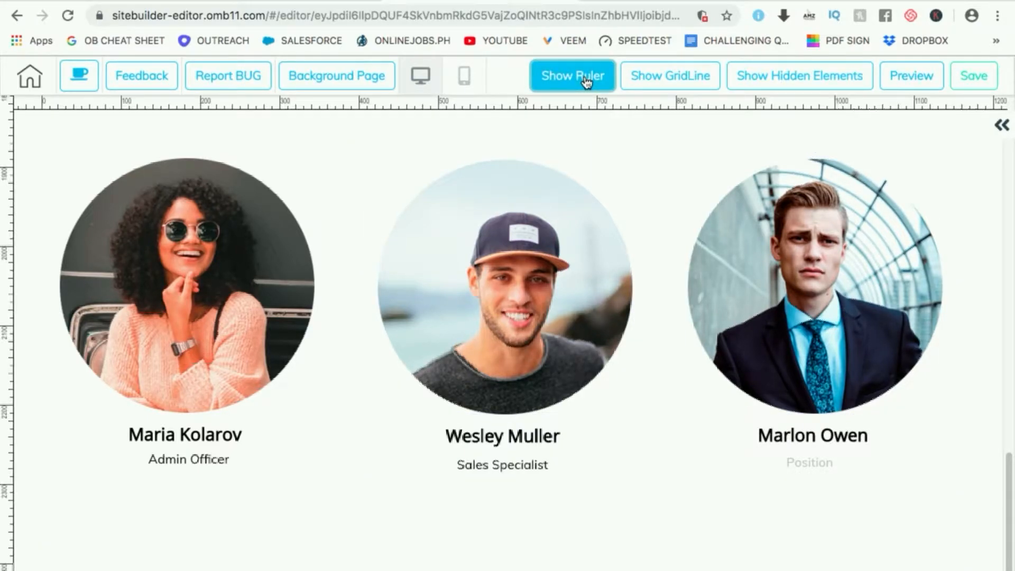
pyautogui.click(672, 80)
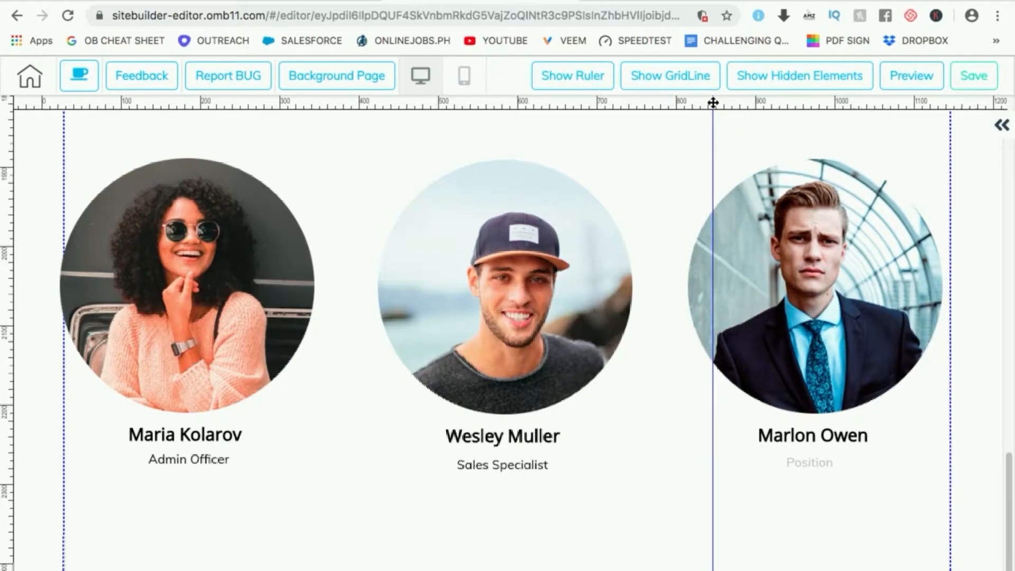
pyautogui.rightClick(740, 100)
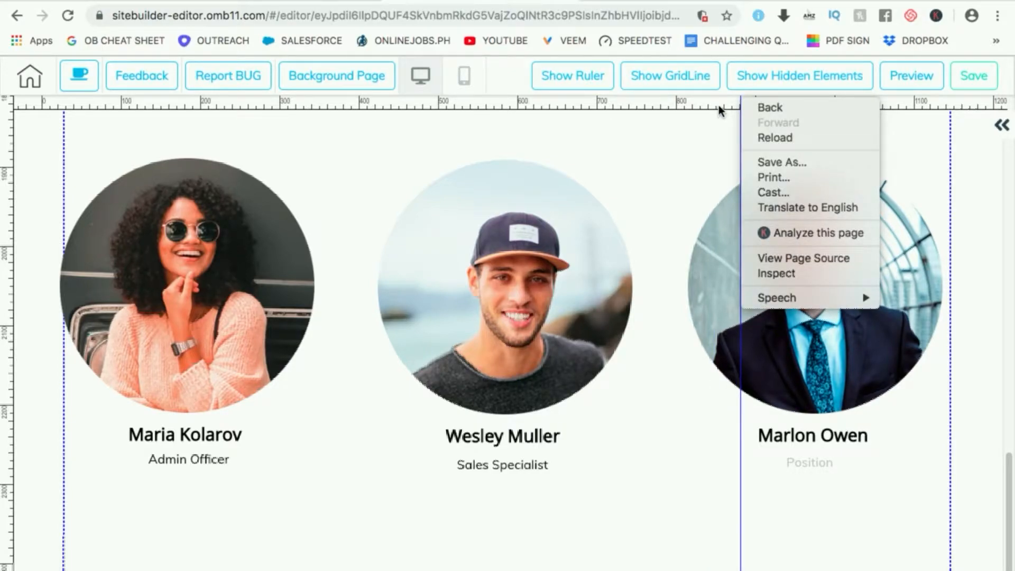
pyautogui.click(718, 103)
pyautogui.click(584, 80)
pyautogui.click(668, 79)
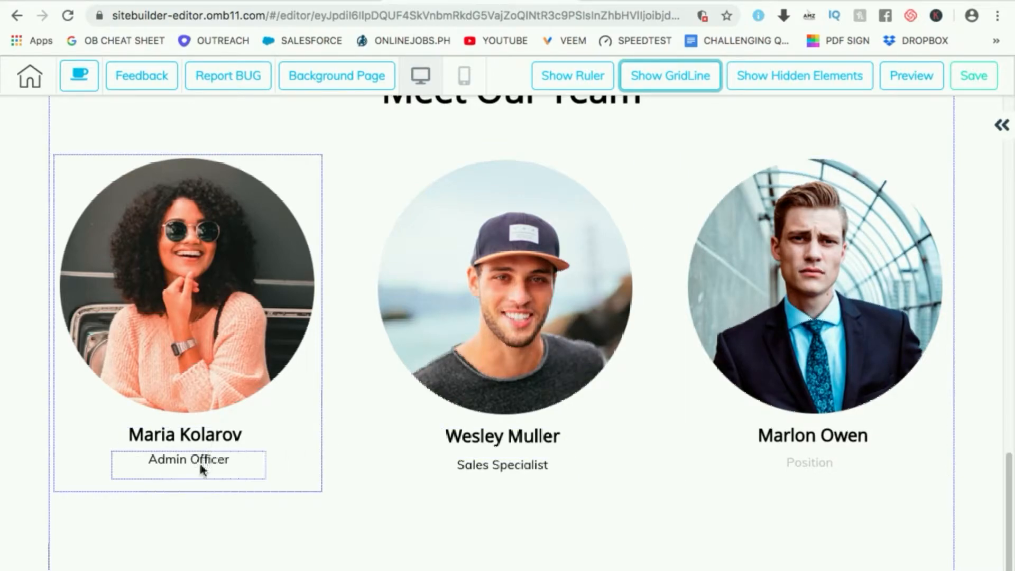
# Widen the third team member's position text box and replace its placeholder text with "Broker".
pyautogui.click(813, 468)
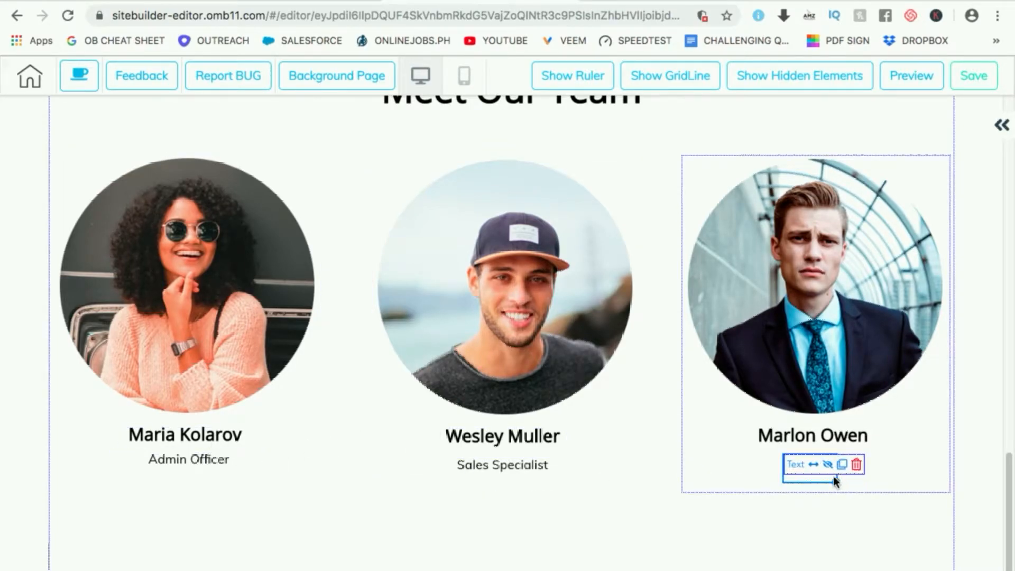
pyautogui.moveTo(836, 481); pyautogui.dragTo(909, 480)
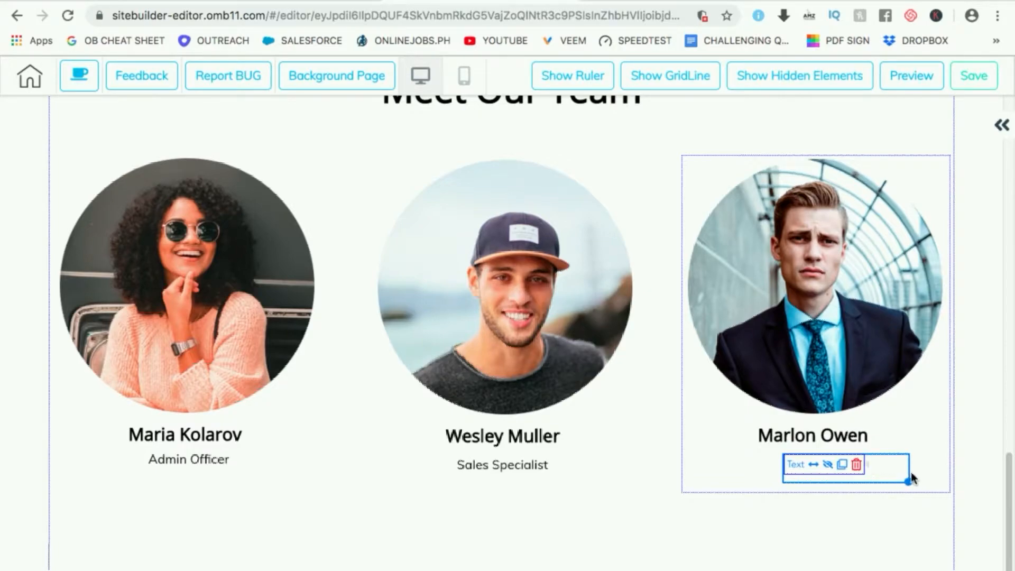
pyautogui.doubleClick(879, 460)
pyautogui.doubleClick(879, 459)
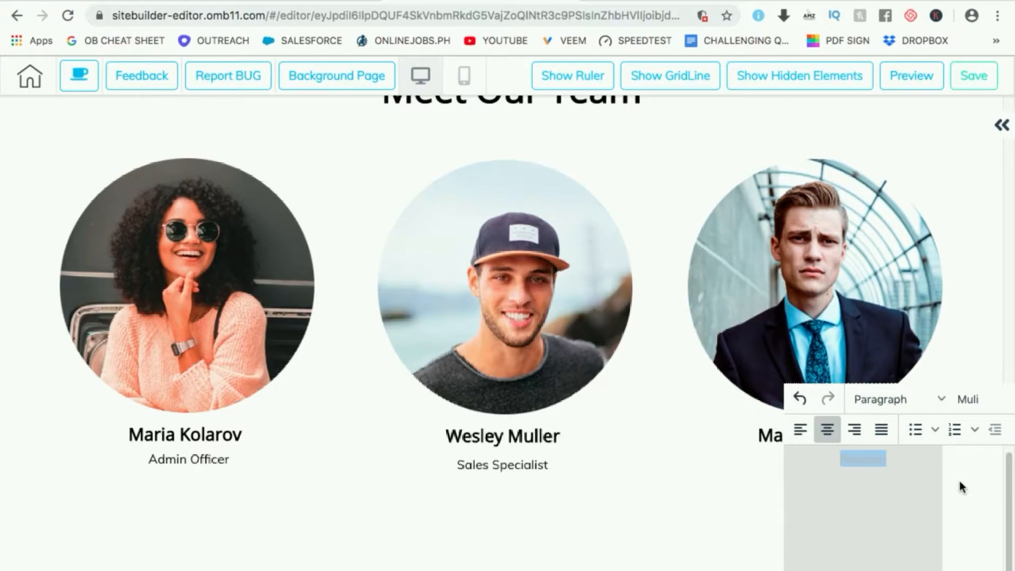
pyautogui.write('Broker')
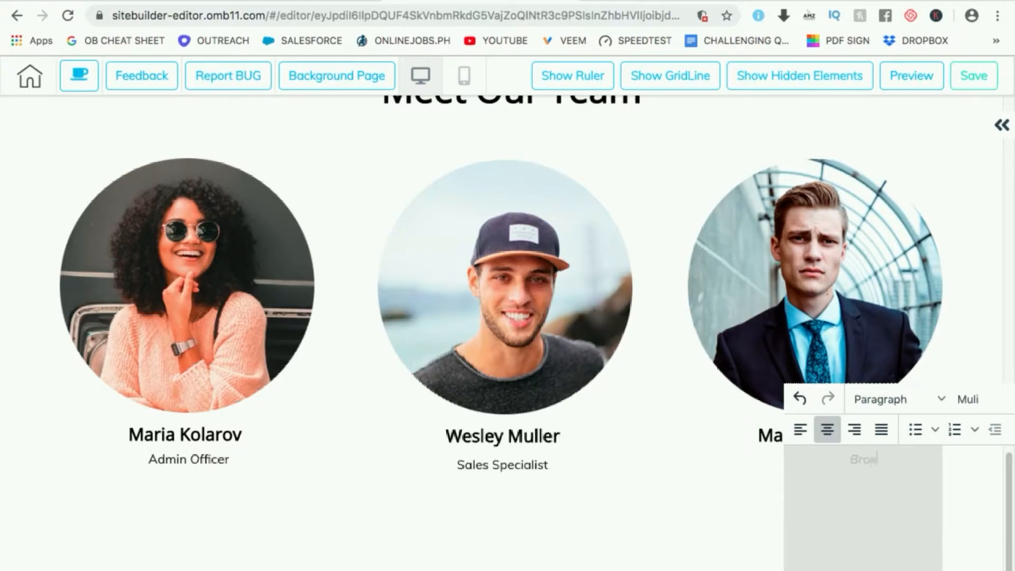